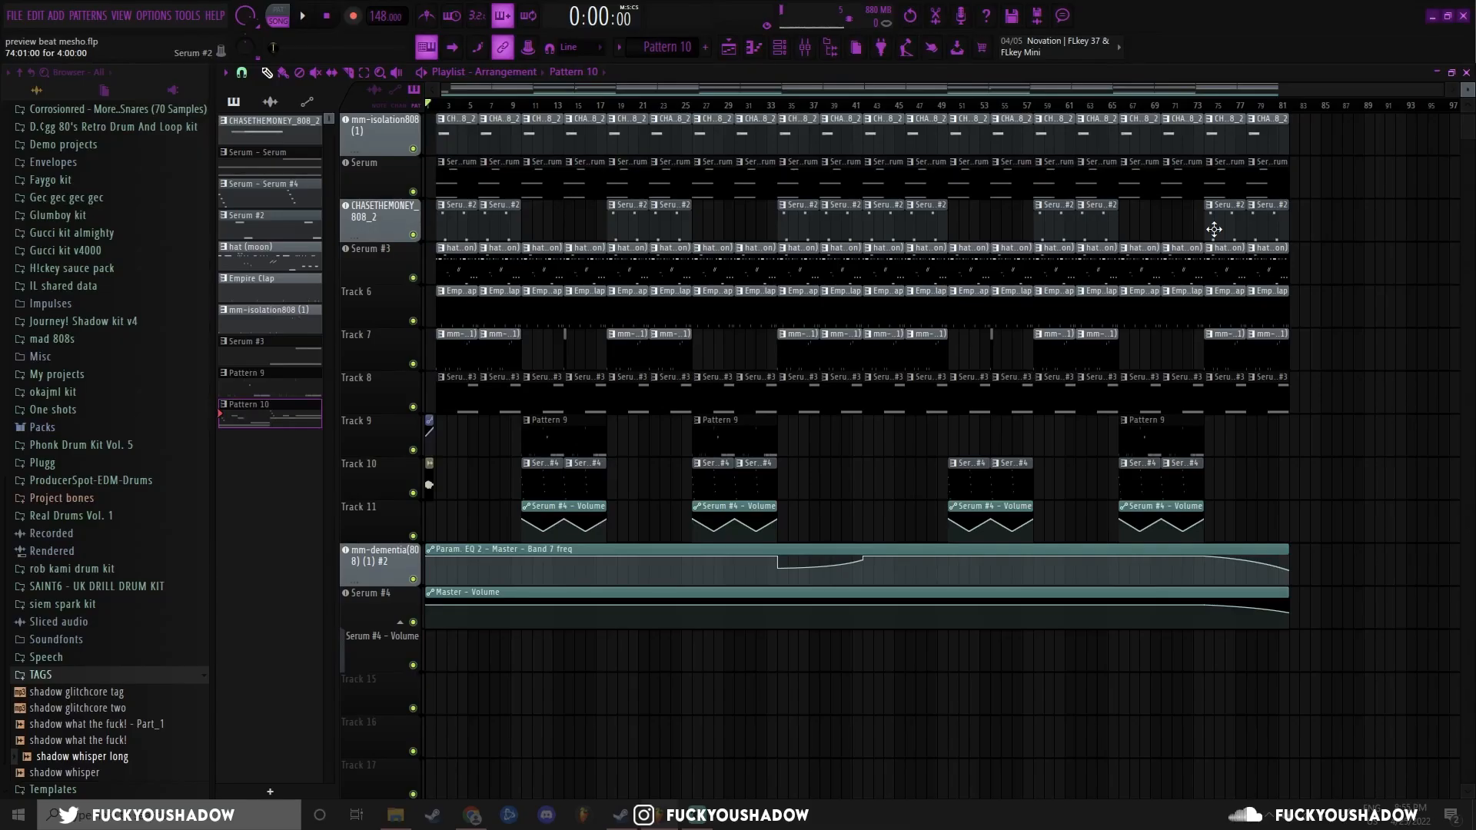
Step: Open the CHASETHEMONEY_808_2 pattern from the playlist and inspect its 808 channel
double_click(1214, 229)
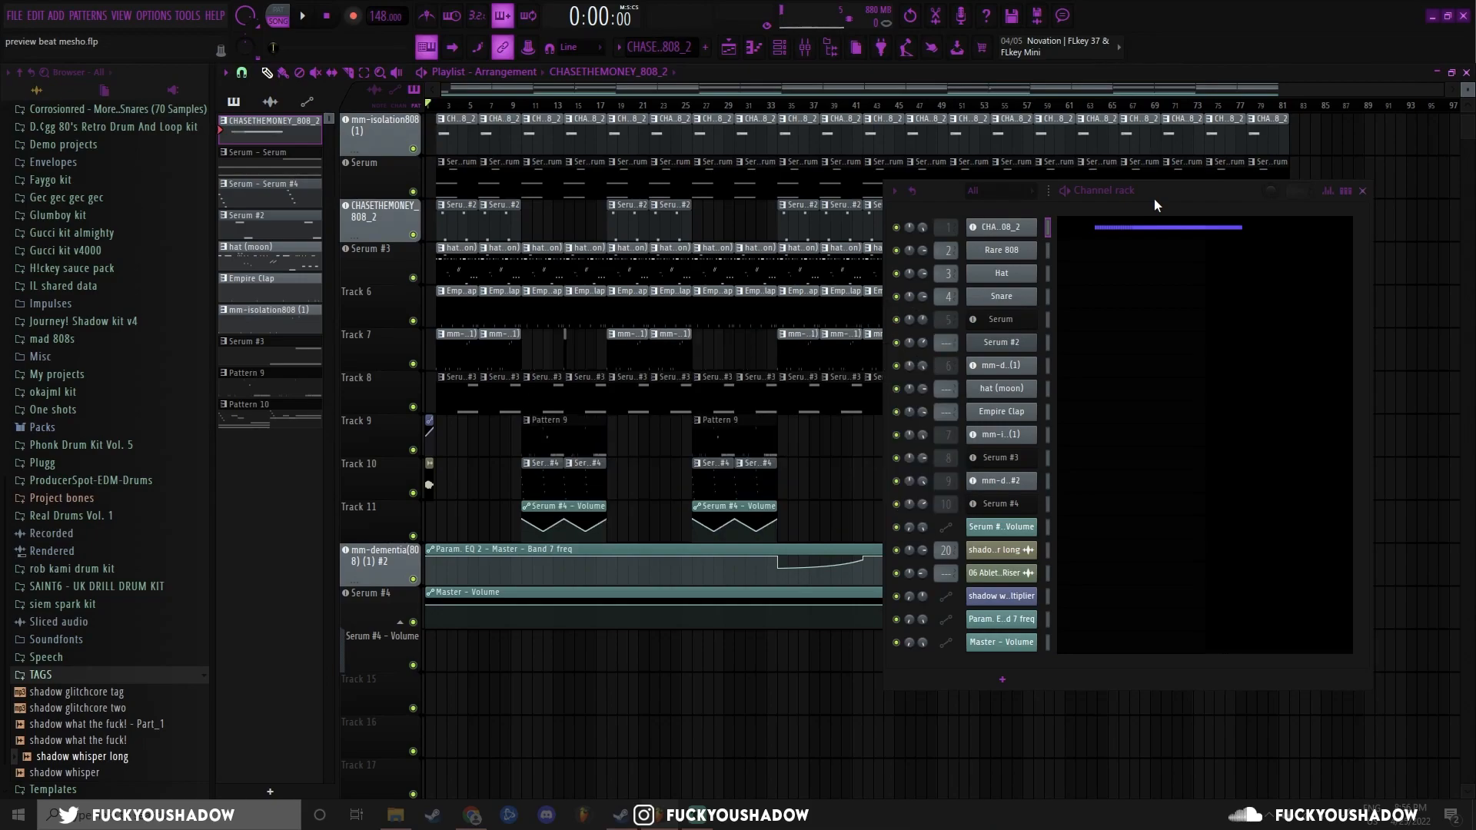
click(1001, 226)
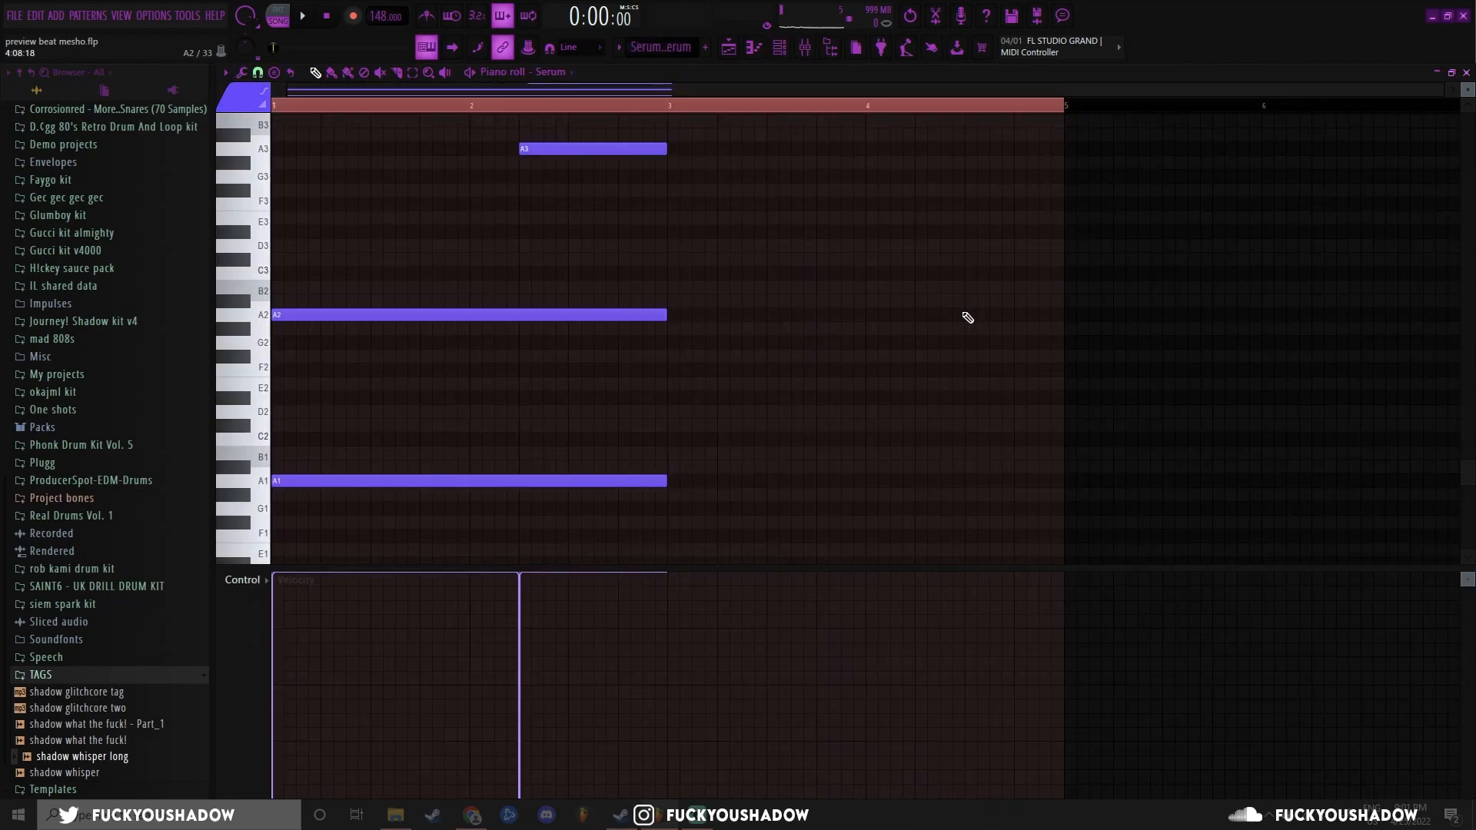
Step: Play the Serum pattern and examine its long A1 and A2 notes and the shorter A3 note in the piano roll
key(l)
key(space)
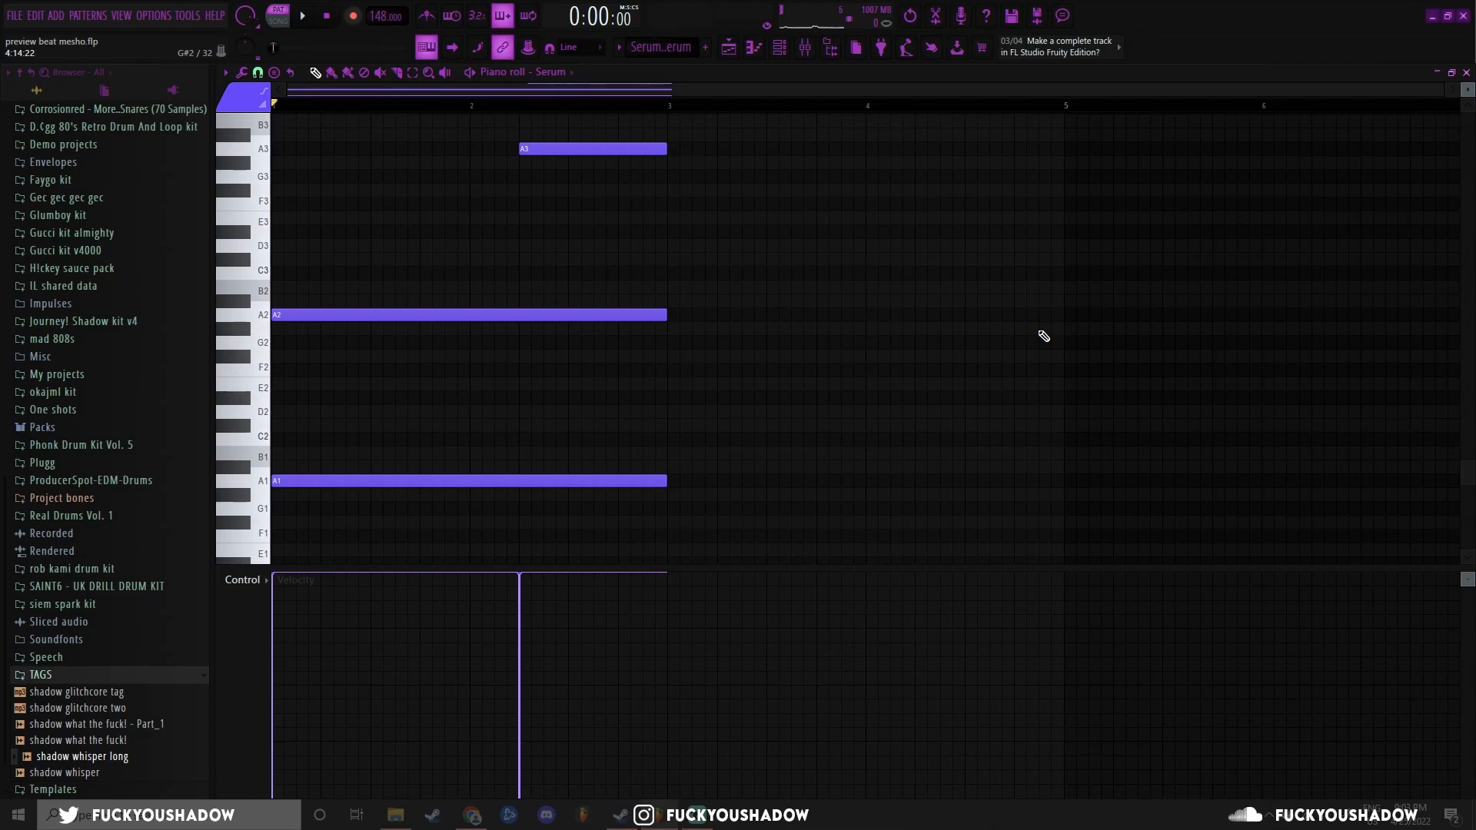
drag(675, 402, 293, 230)
click(353, 353)
drag(335, 421, 356, 540)
drag(352, 451, 361, 542)
click(711, 323)
drag(713, 212, 444, 149)
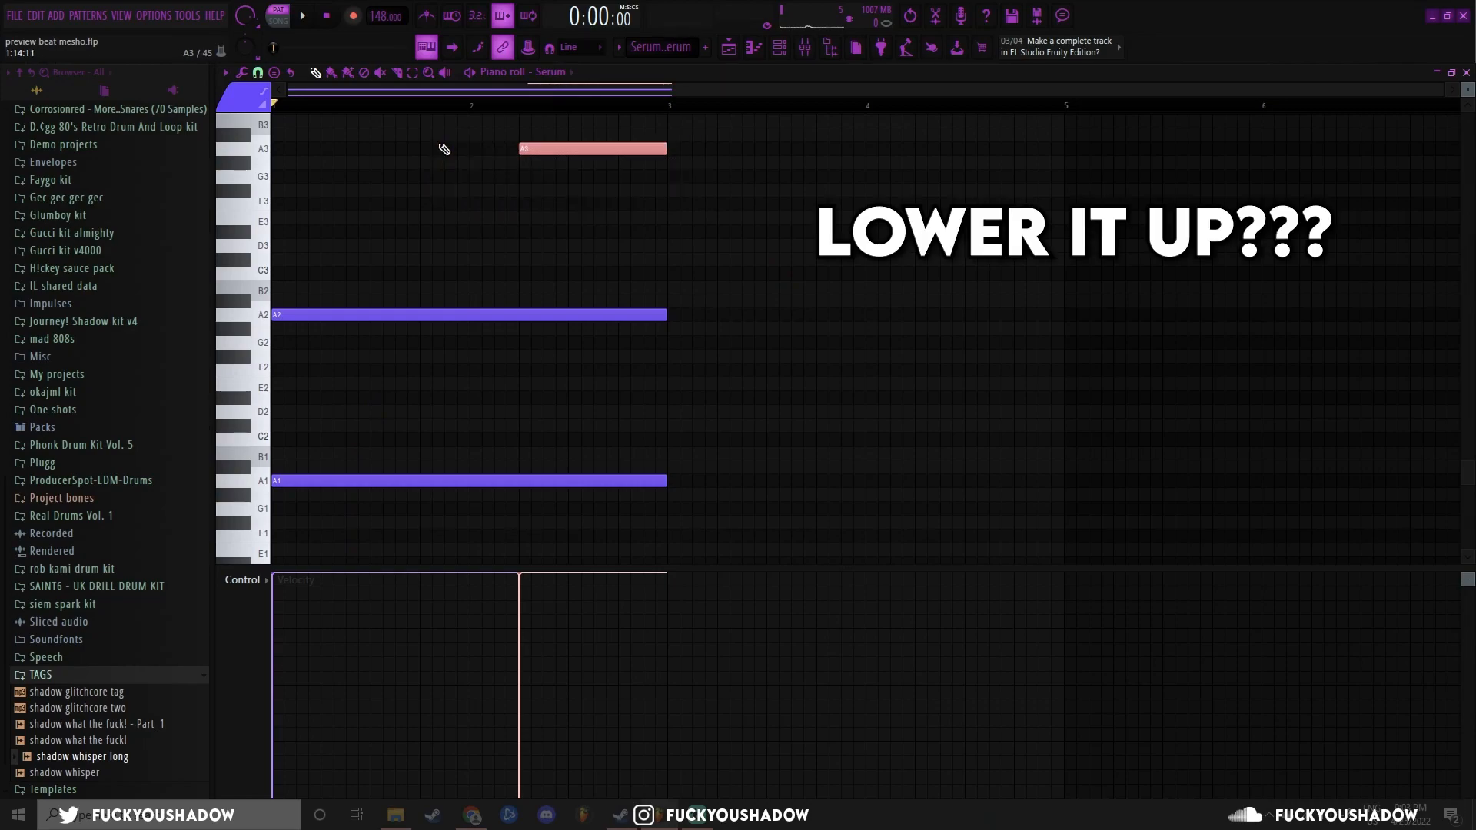
click(738, 497)
drag(719, 542, 446, 123)
click(420, 206)
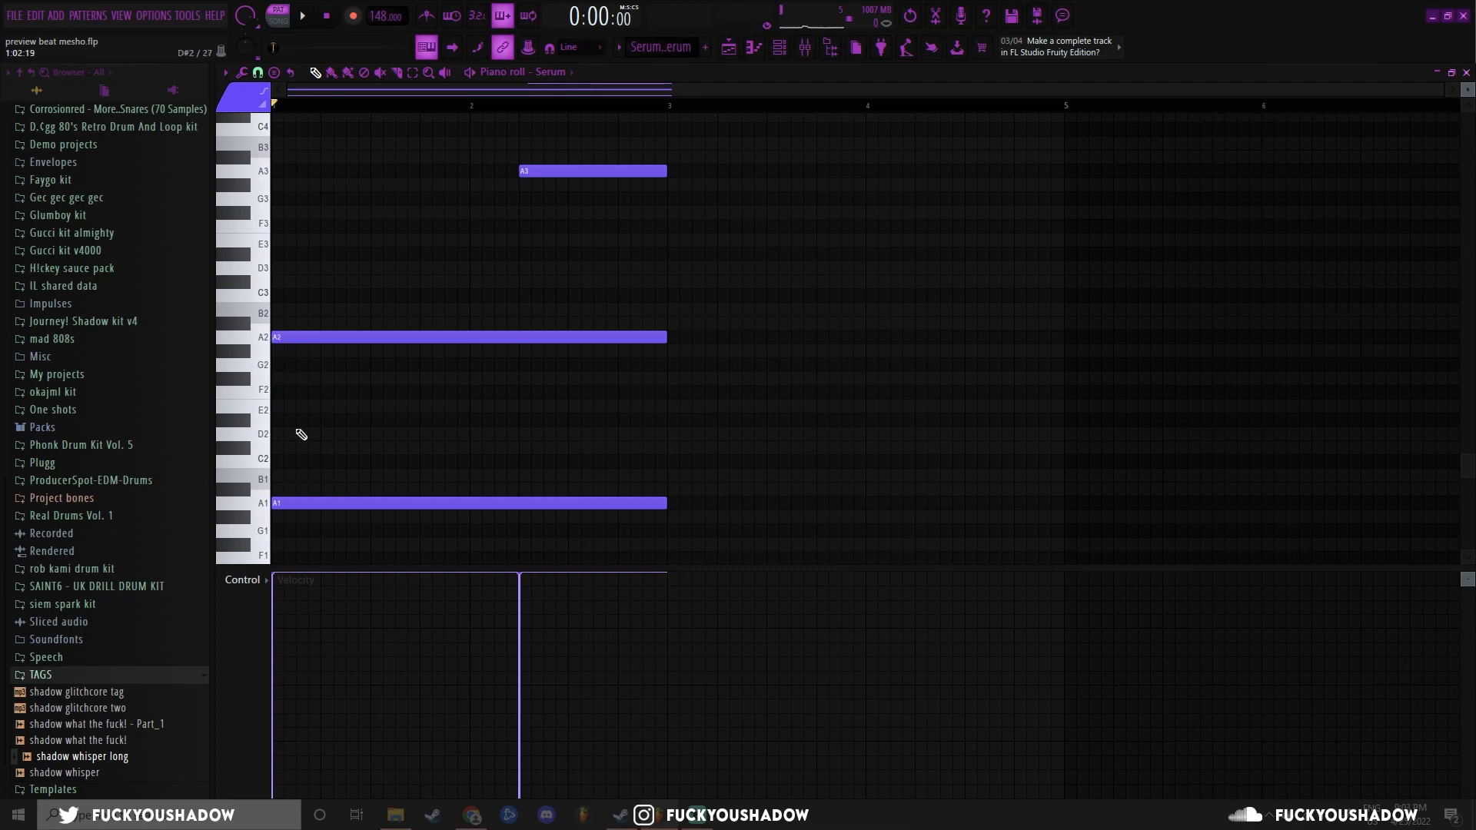
drag(699, 551, 503, 144)
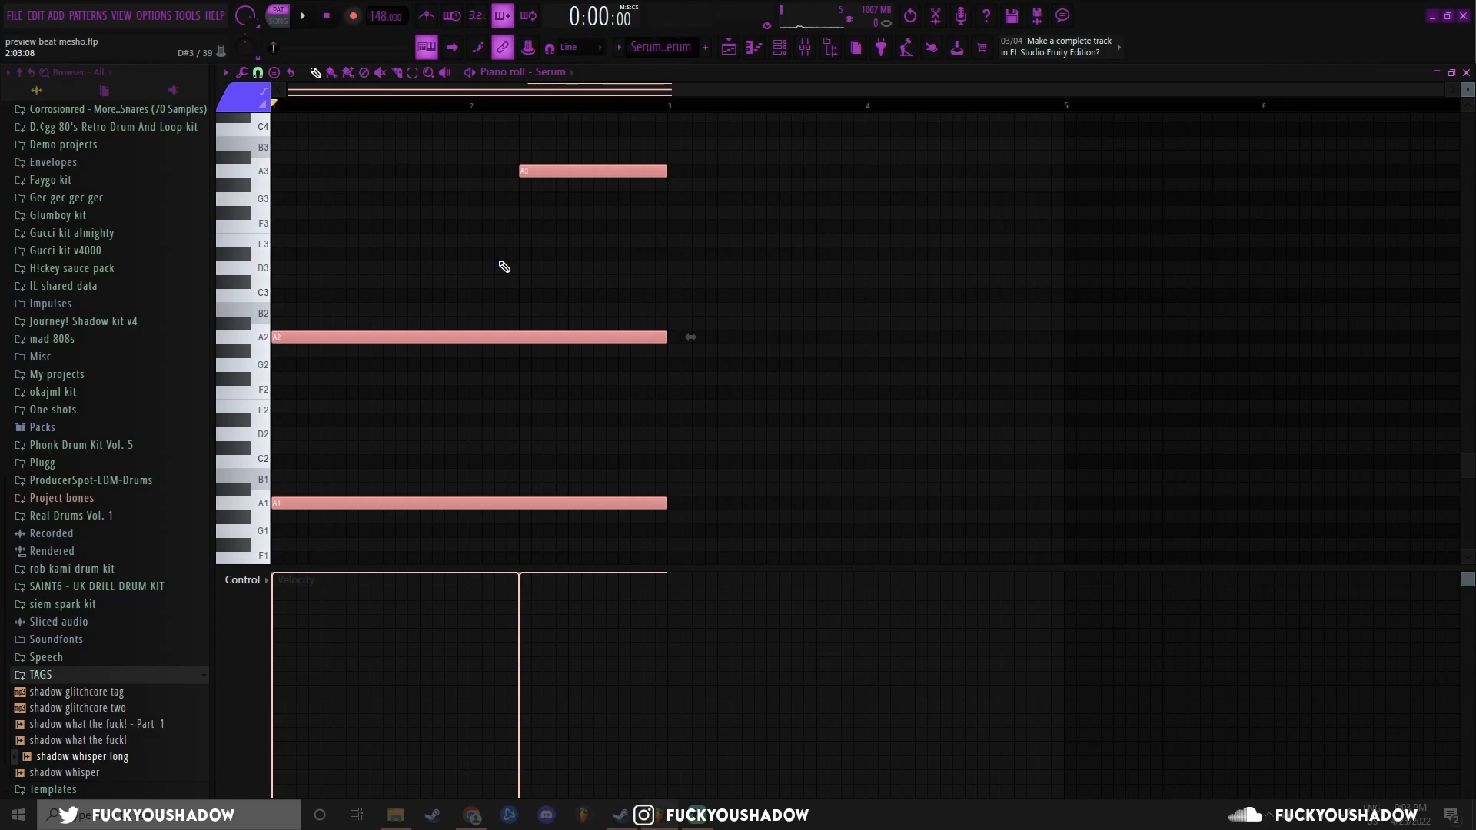
click(845, 168)
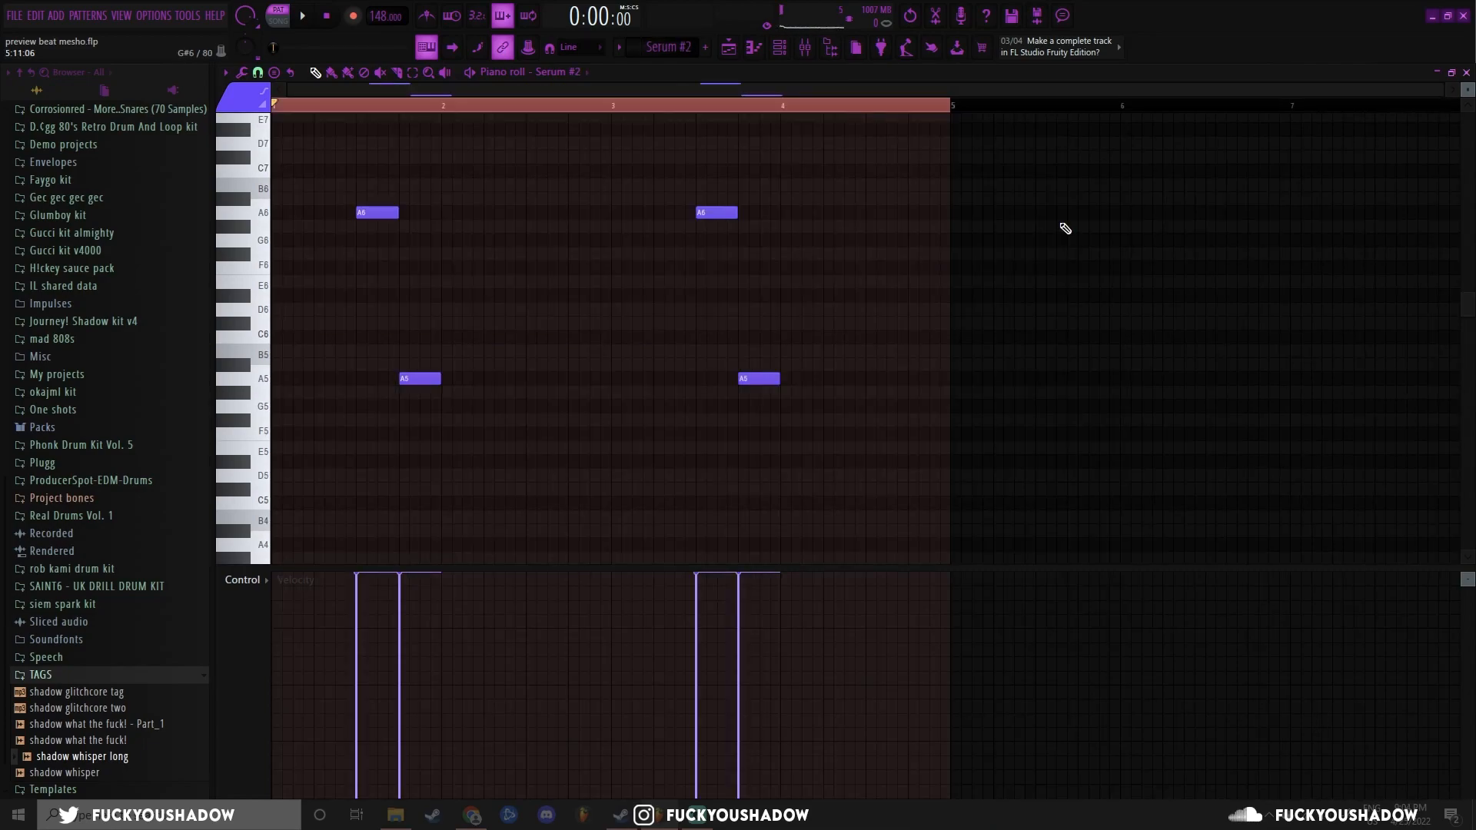
Step: Play back the Serum #2 pattern with its alternating A6 and A5 notes
key(space)
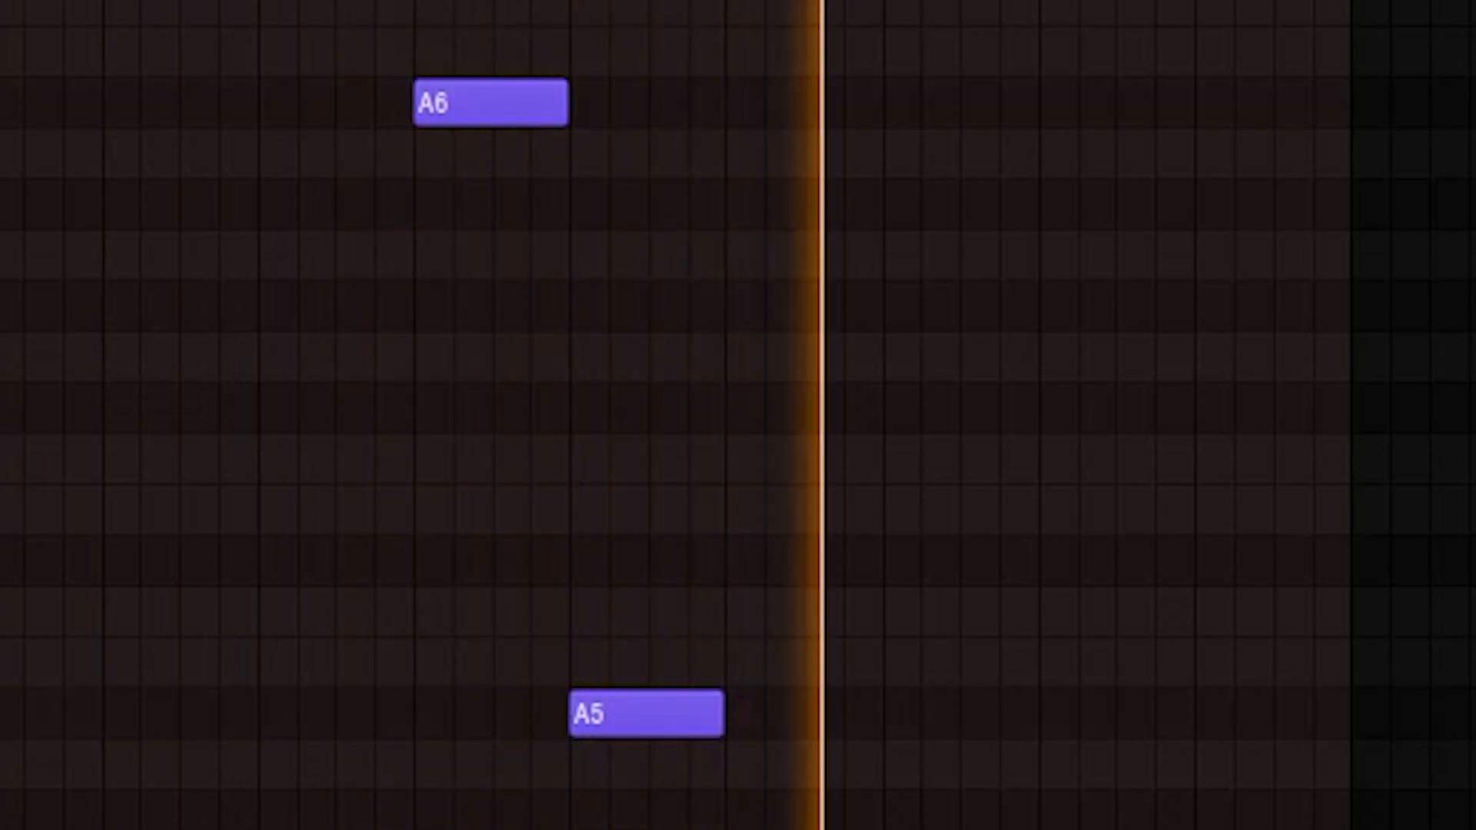
key(space)
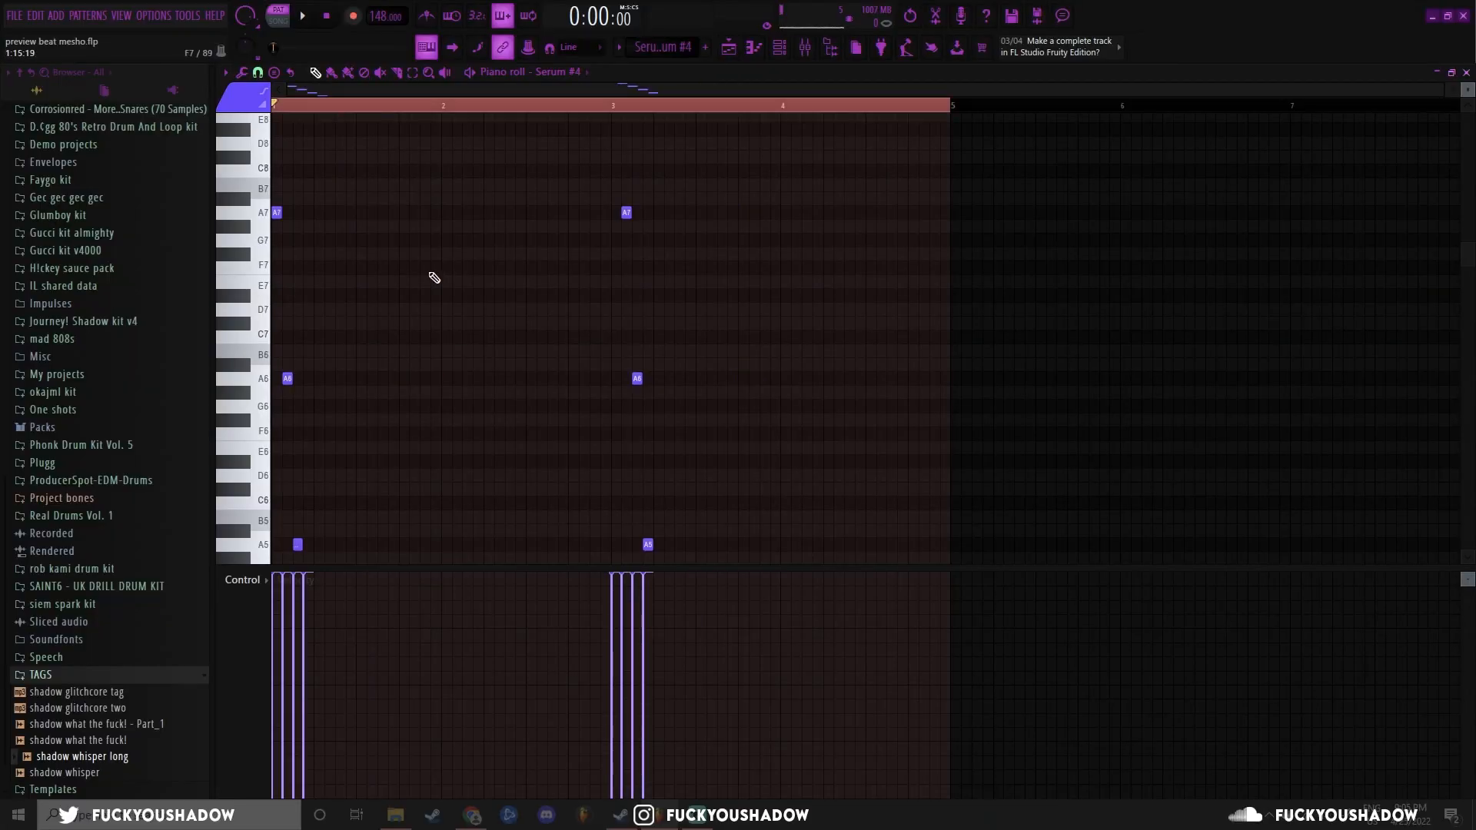
Step: Examine the full pitch range of the two descending note runs in the Serum #4 pattern and play it
scroll(406, 291, up, 3)
ctrl+scroll(408, 291, up, 5)
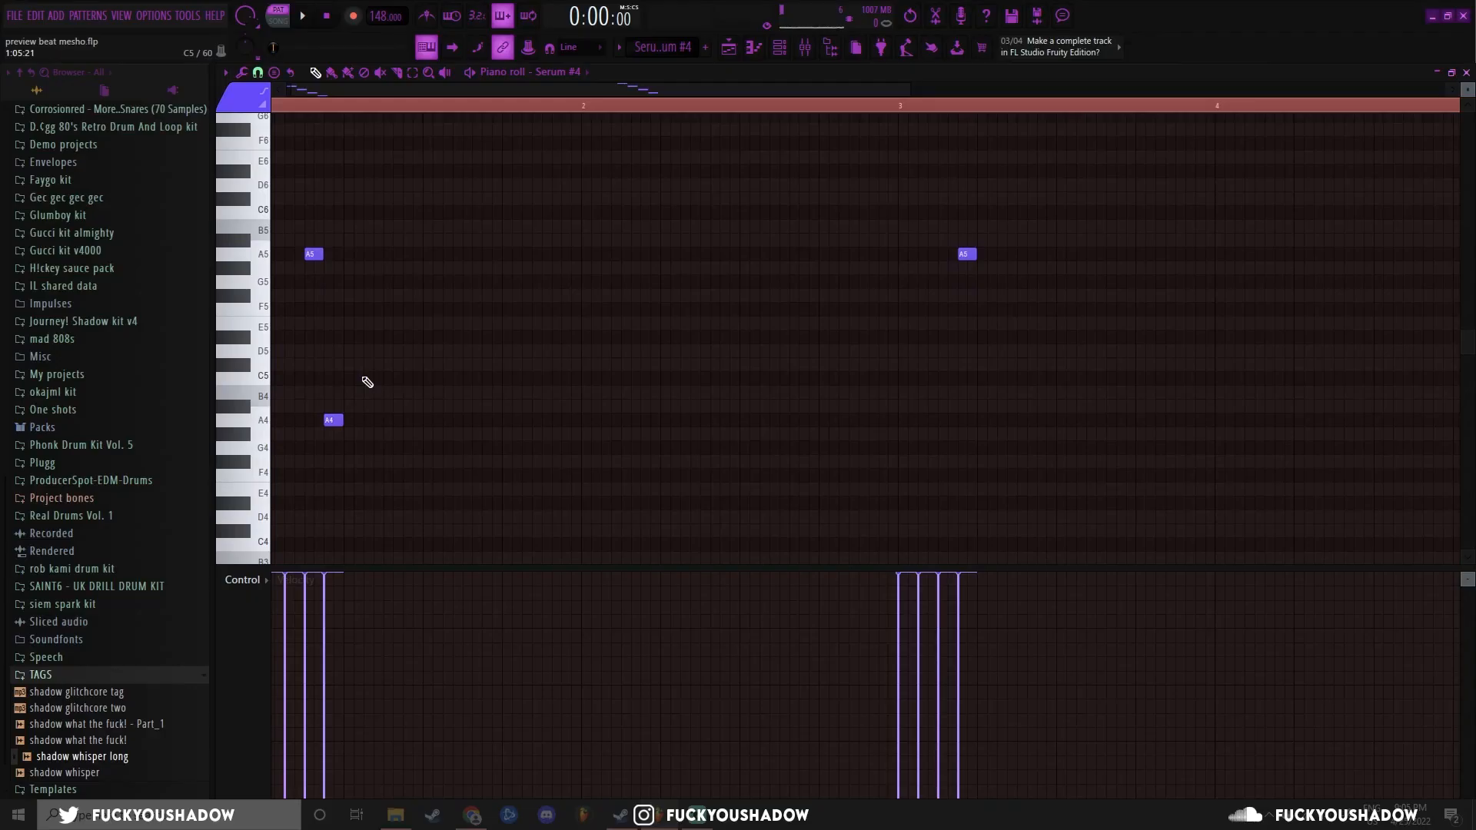
scroll(570, 401, up, 2)
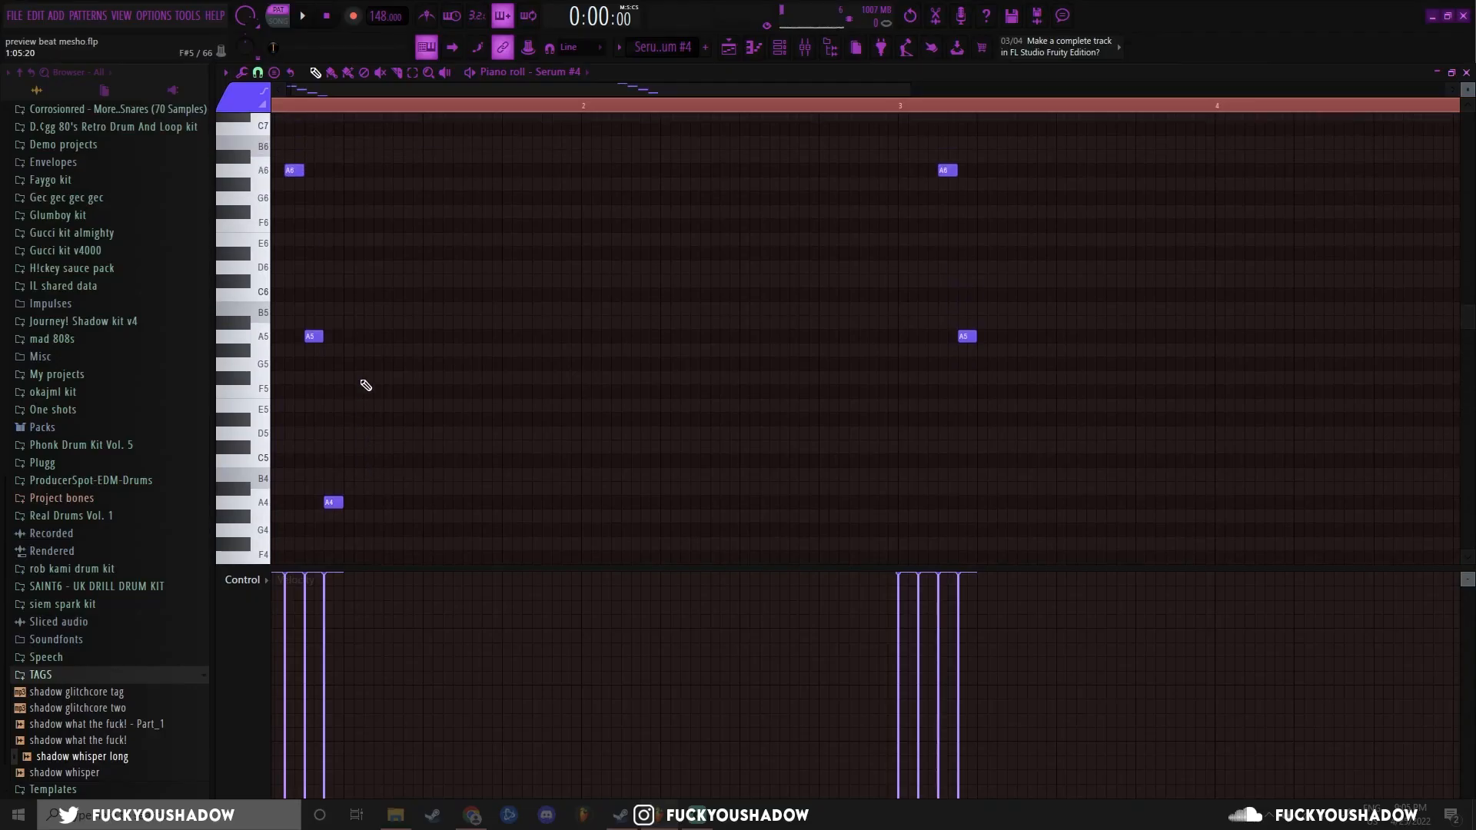
scroll(364, 384, up, 2)
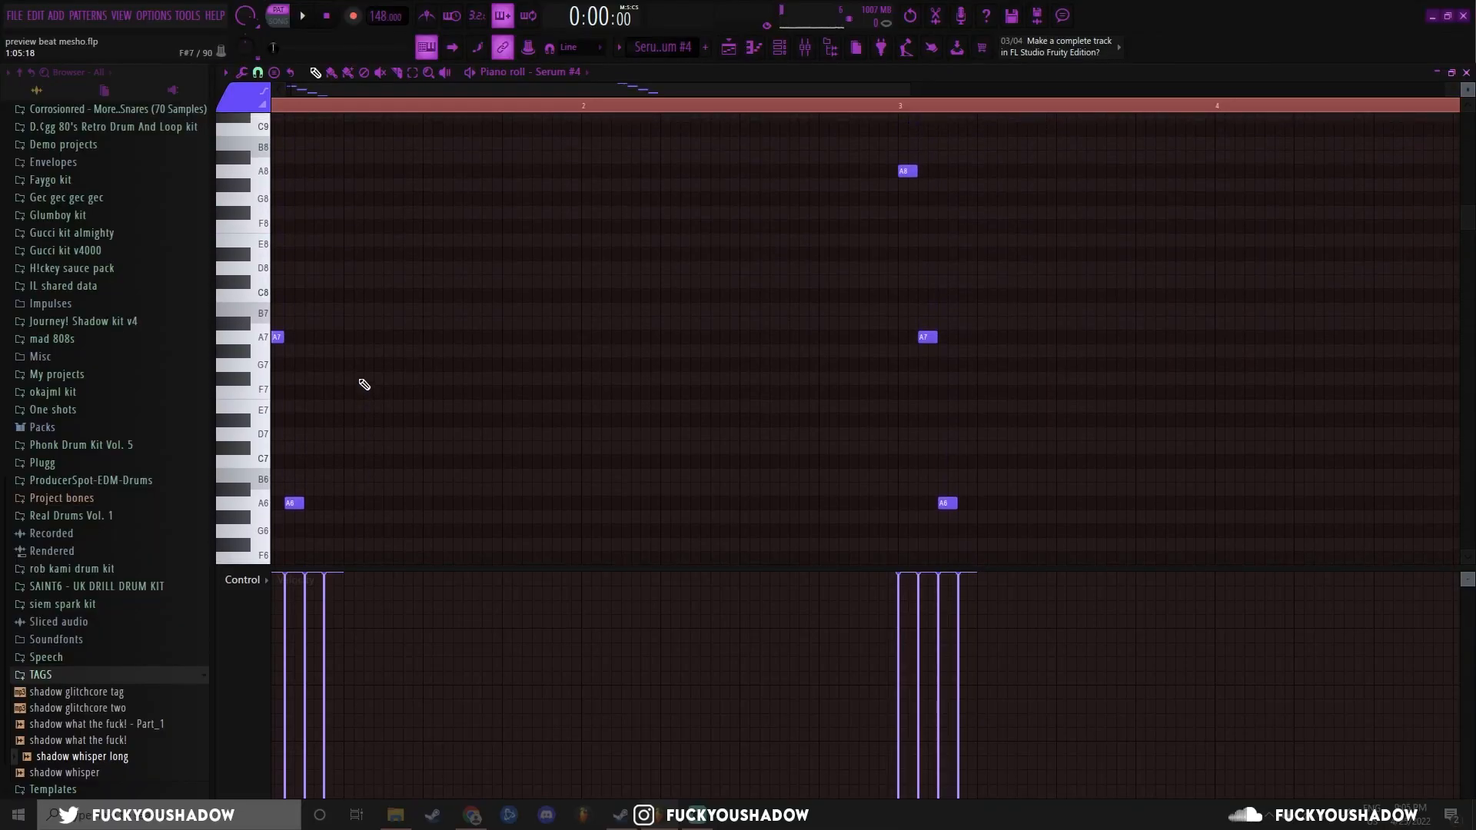
scroll(364, 385, up, 2)
scroll(362, 382, down, 6)
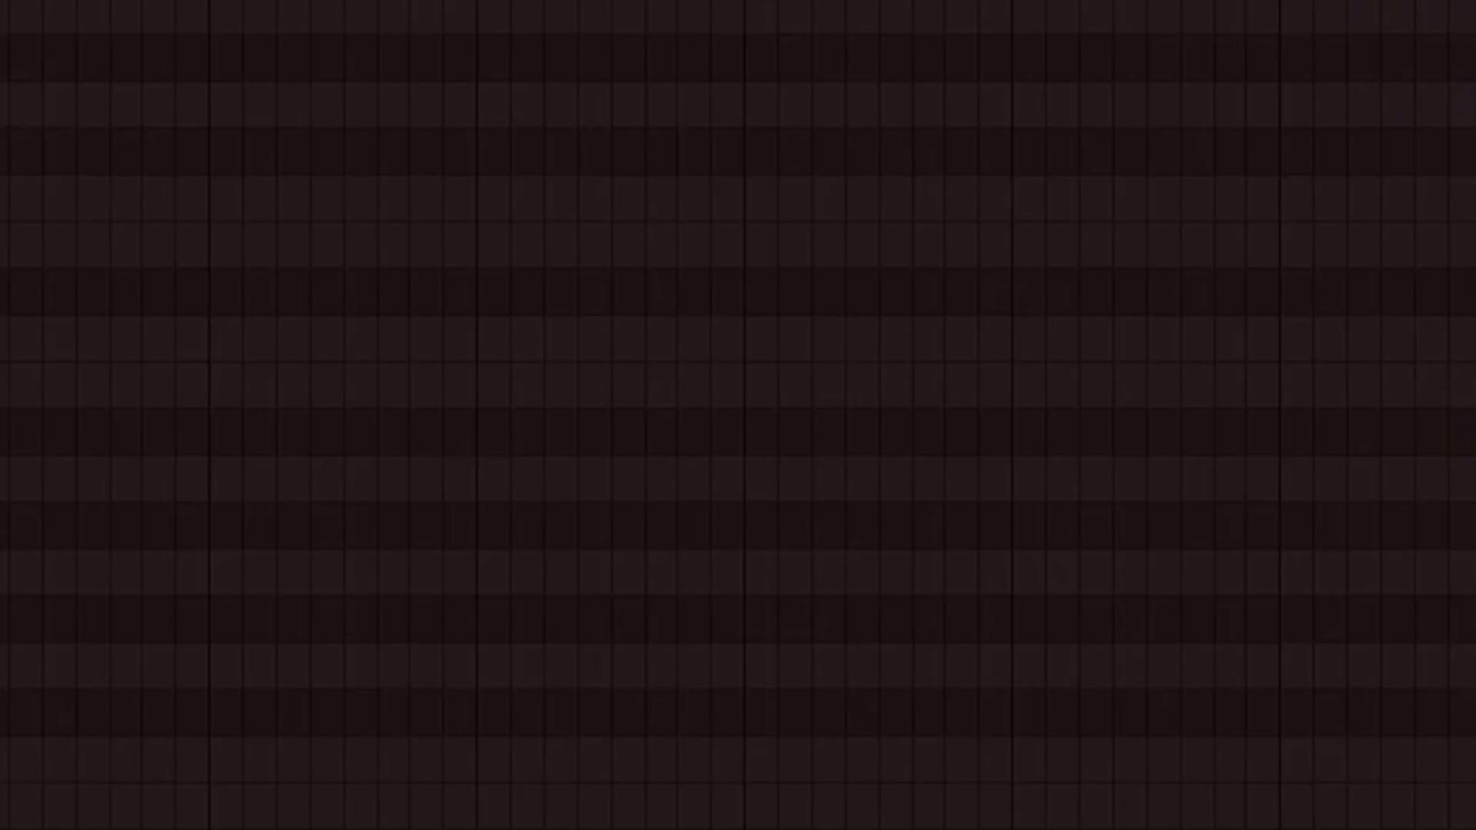
scroll(495, 307, up, 2)
scroll(494, 306, down, 4)
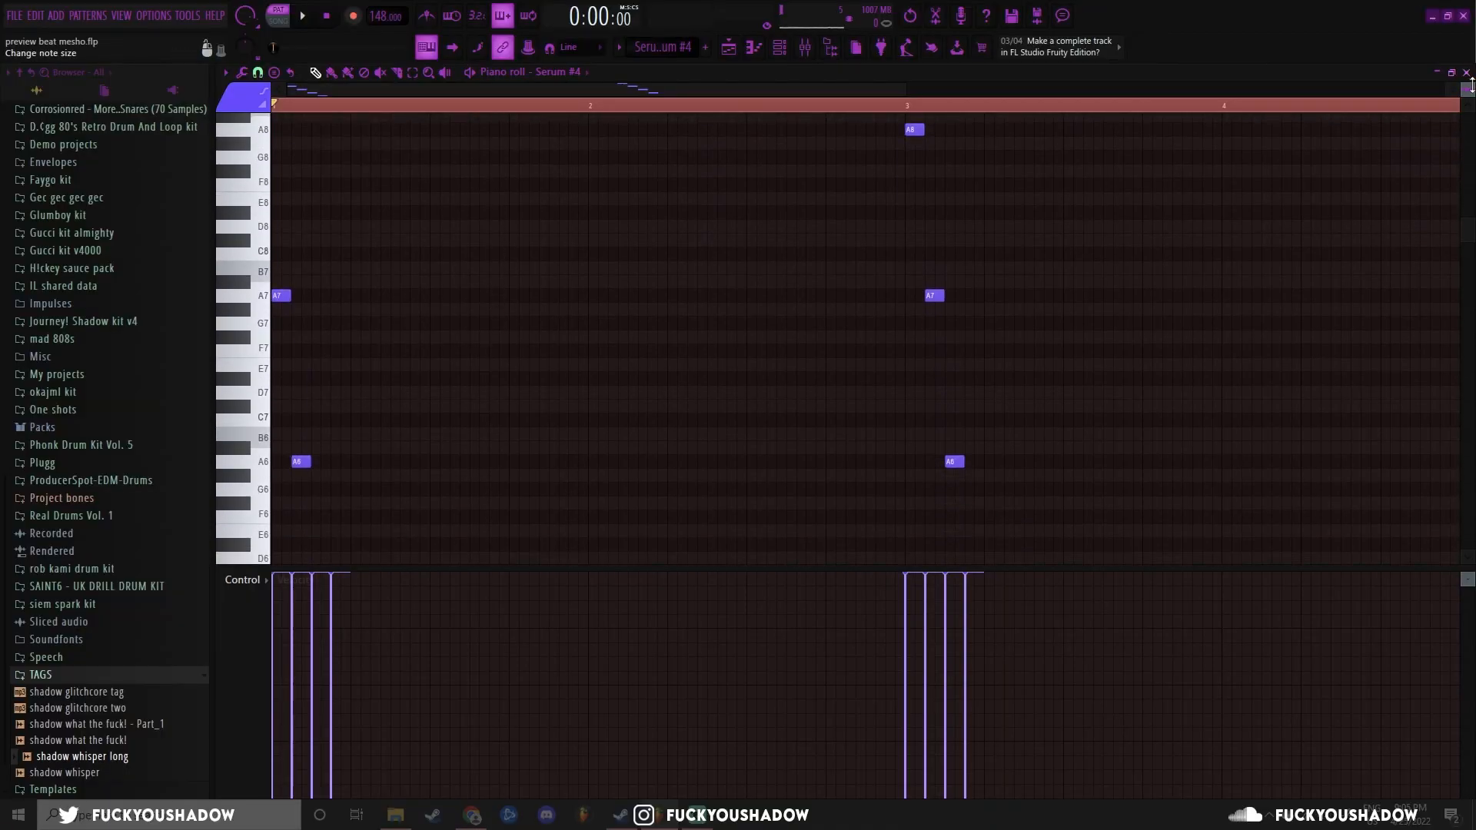
scroll(1471, 85, down, 2)
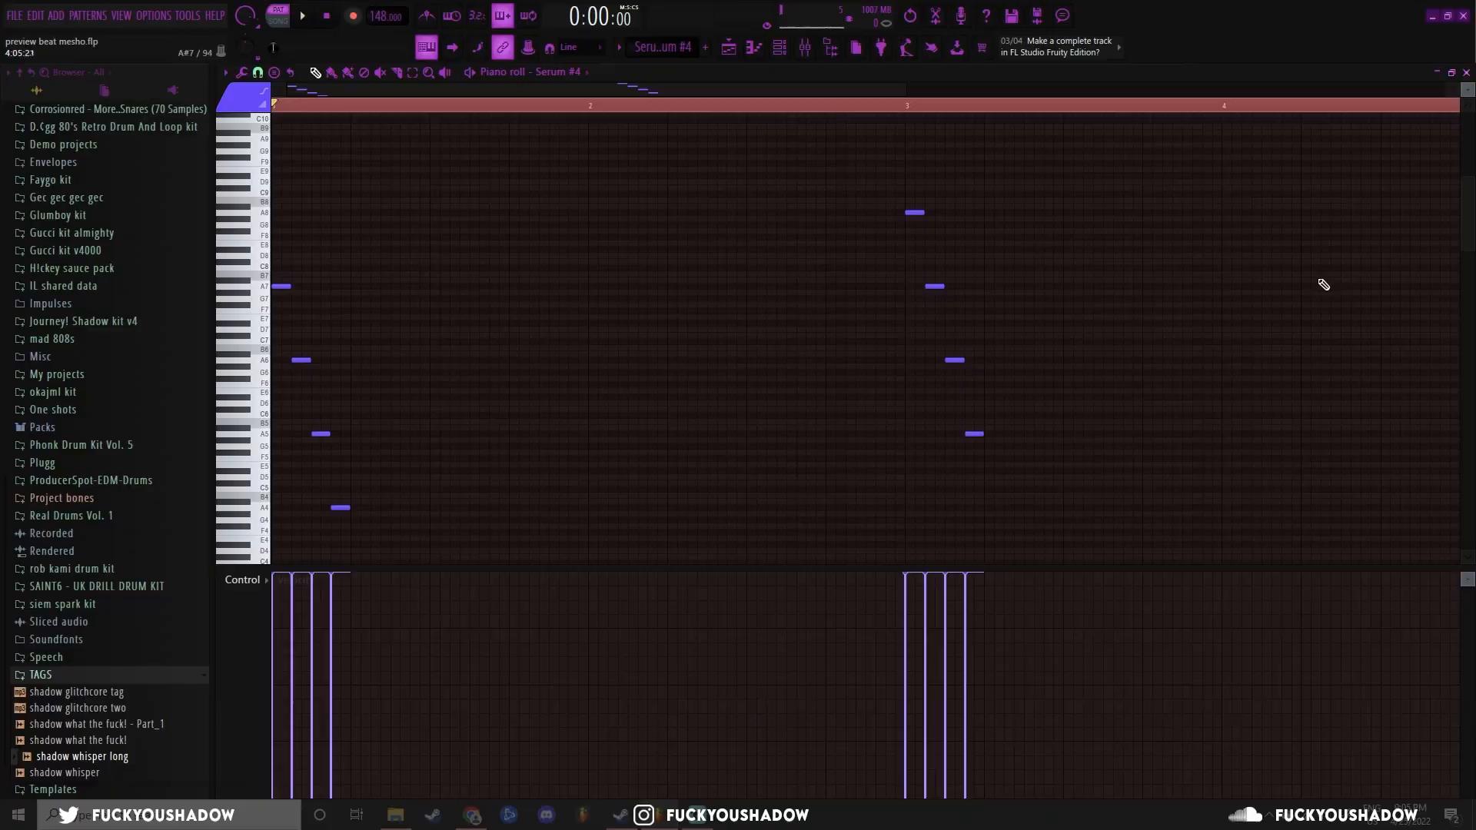
scroll(1318, 284, down, 1)
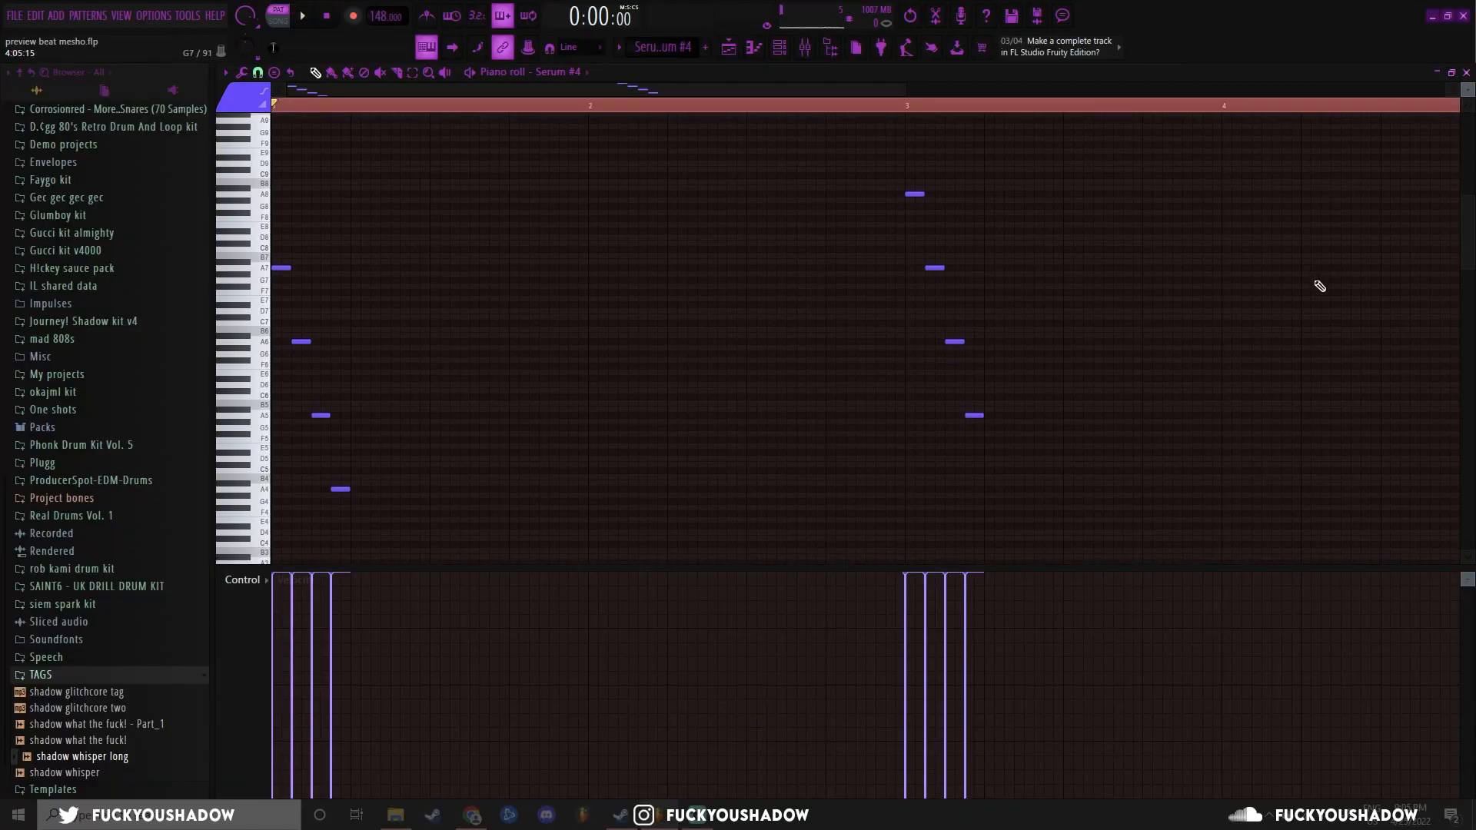
key(space)
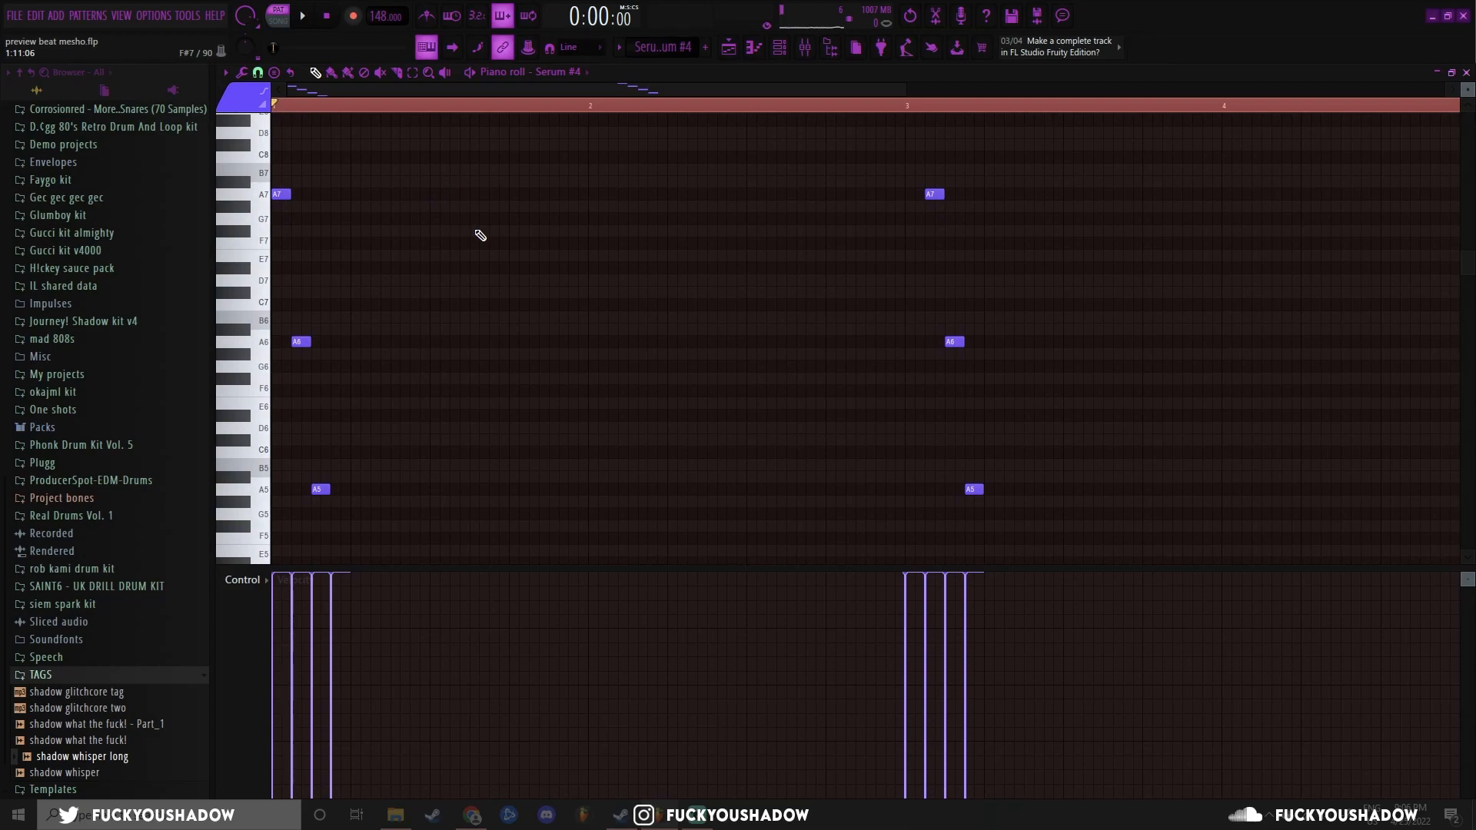
Step: Examine the octave-spaced notes of Serum #4, comparing the run starting on A7 with the one starting on A8
scroll(409, 343, down, 5)
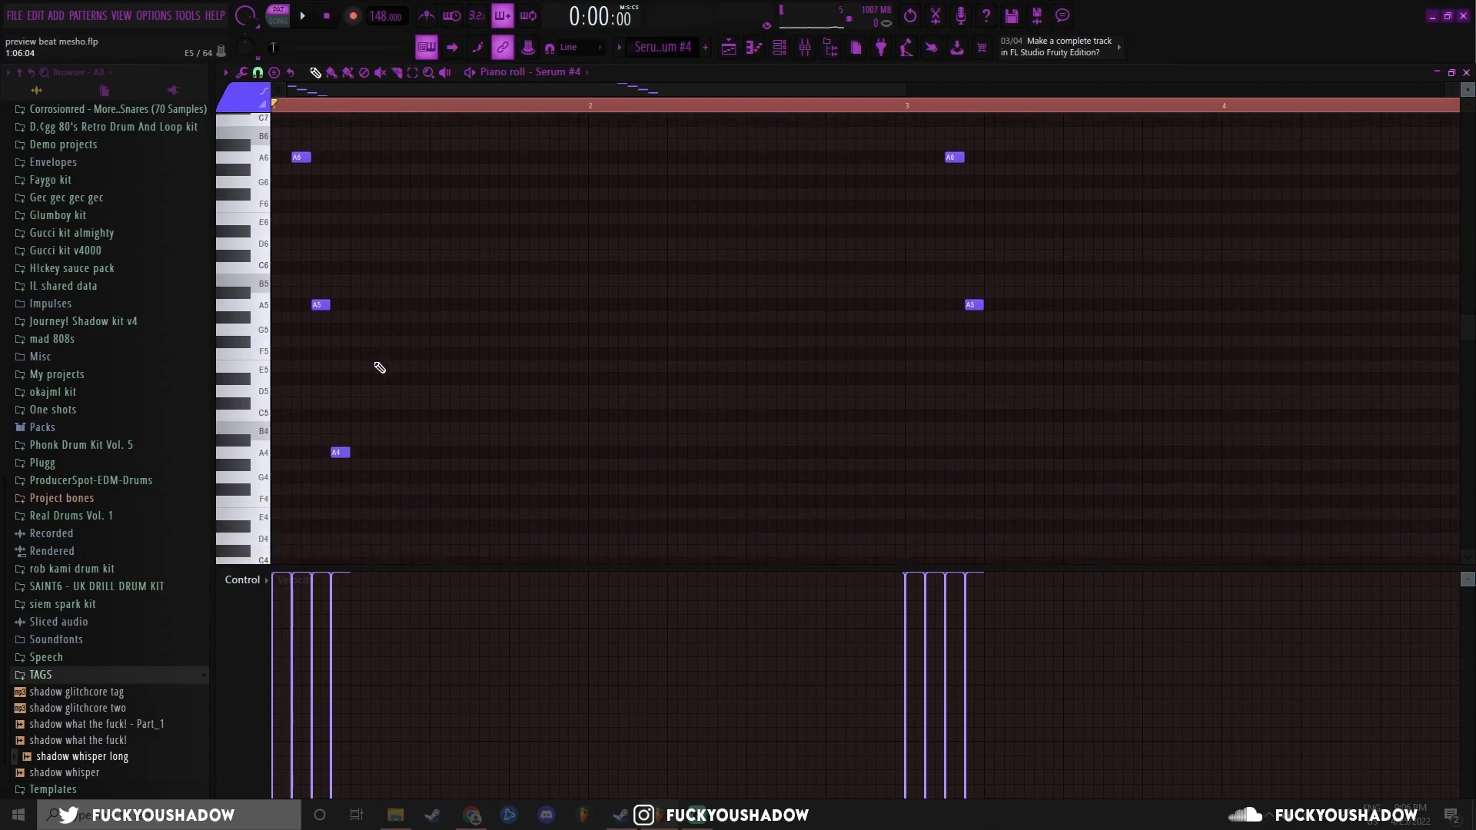
scroll(268, 407, up, 3)
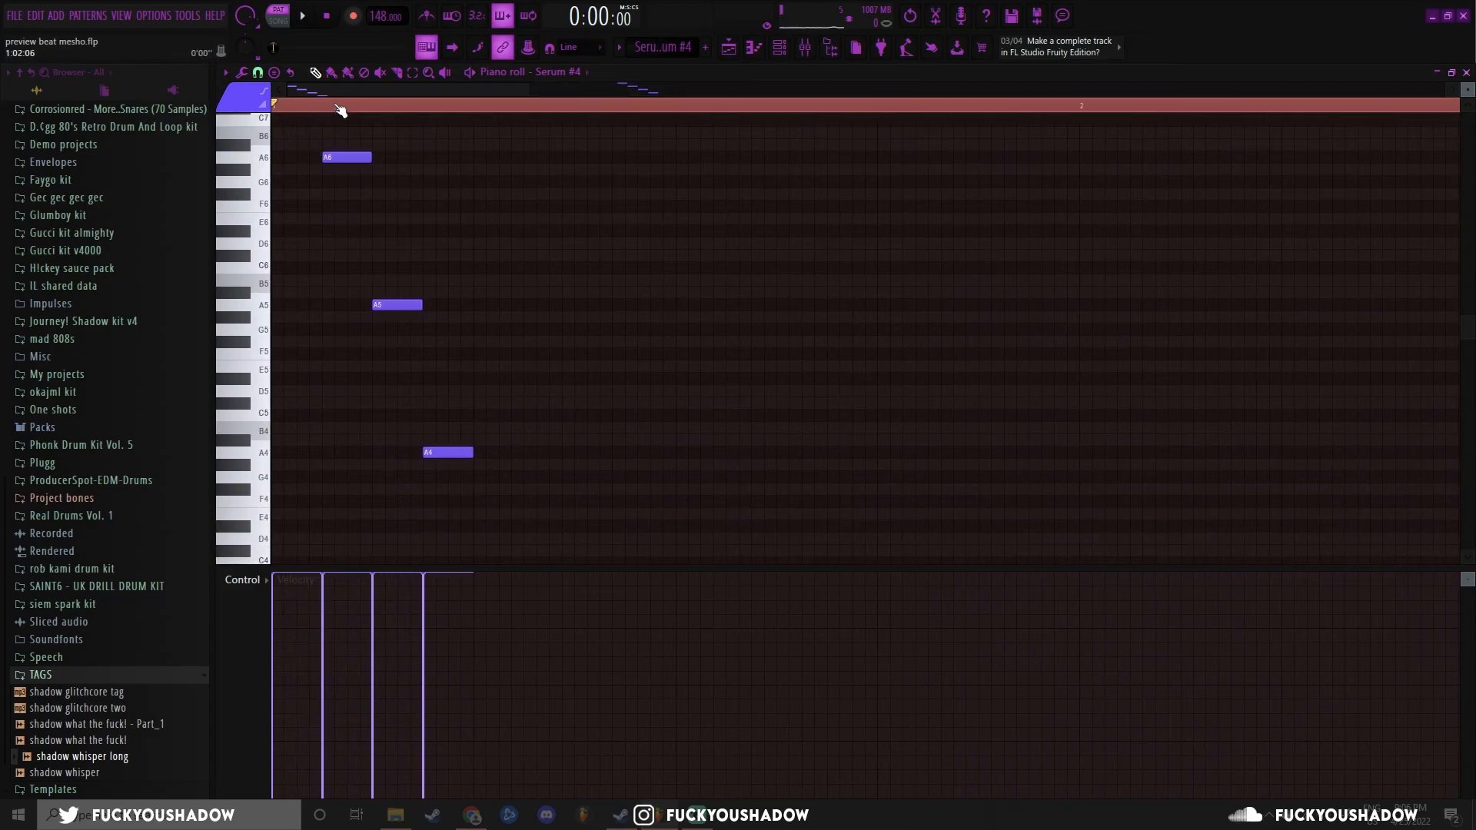
scroll(308, 154, up, 5)
click(286, 193)
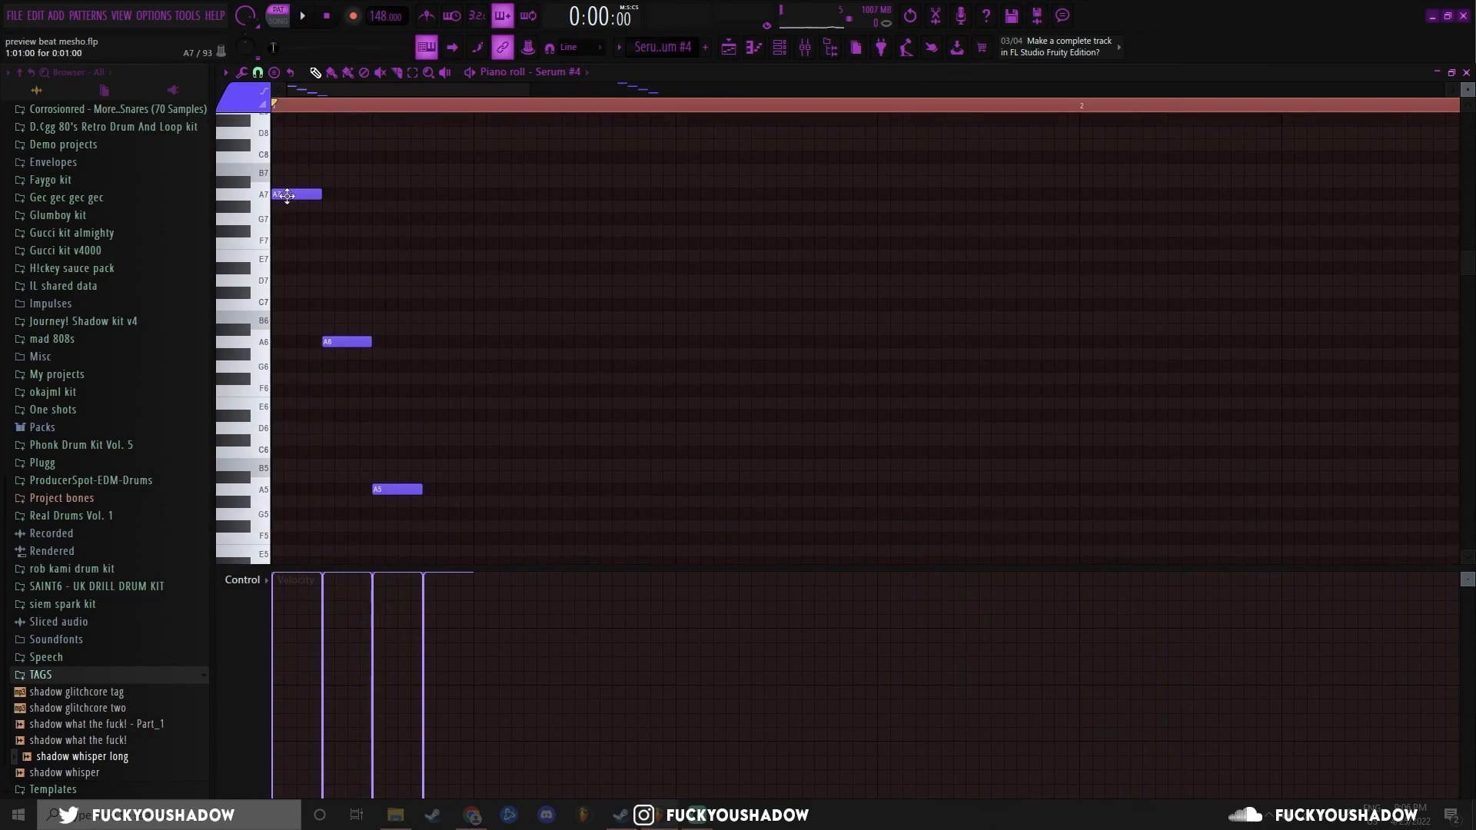
scroll(369, 307, down, 7)
scroll(446, 375, up, 7)
scroll(438, 362, down, 5)
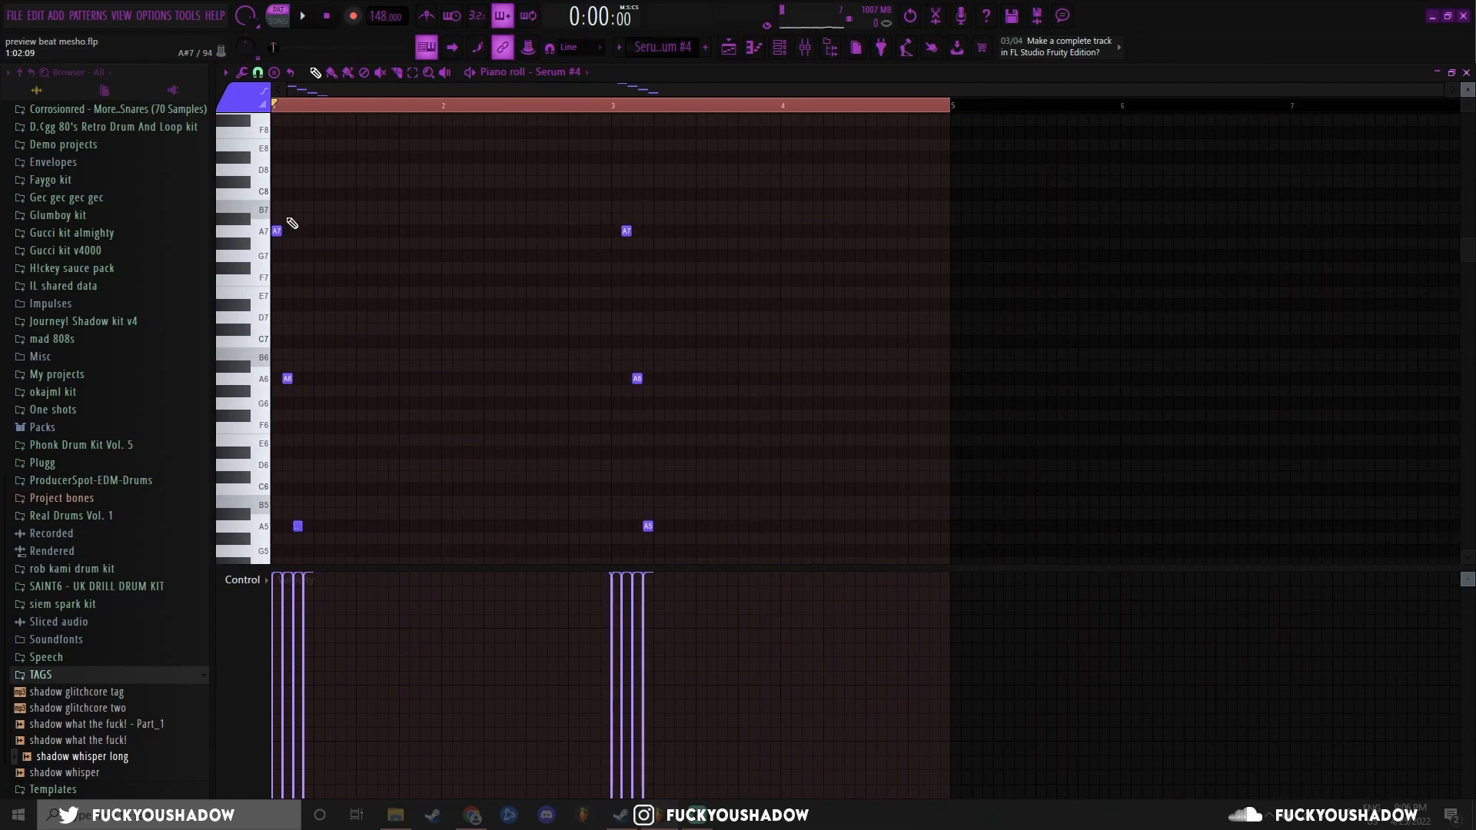
scroll(319, 150, down, 3)
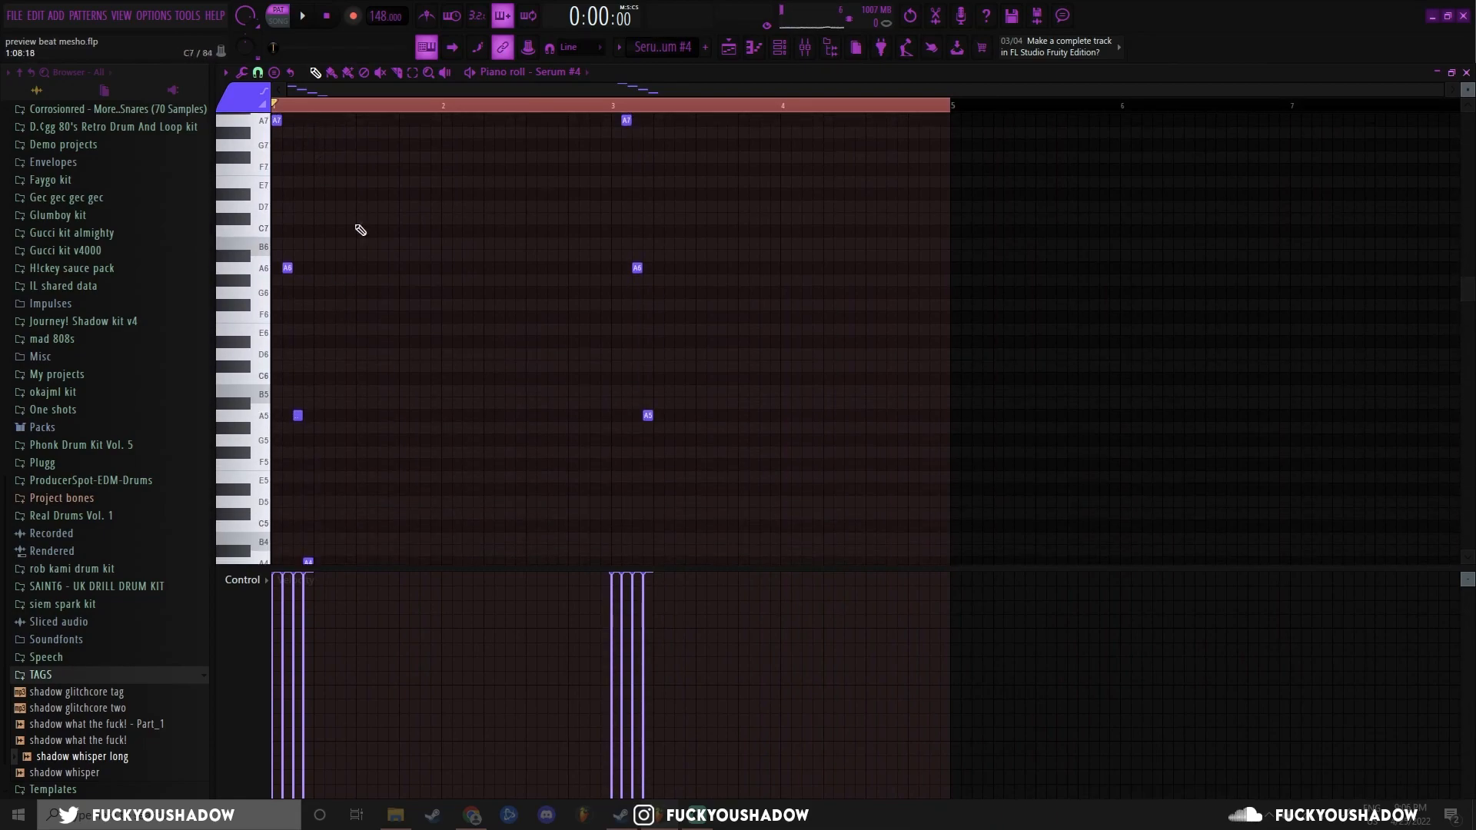
scroll(313, 264, down, 4)
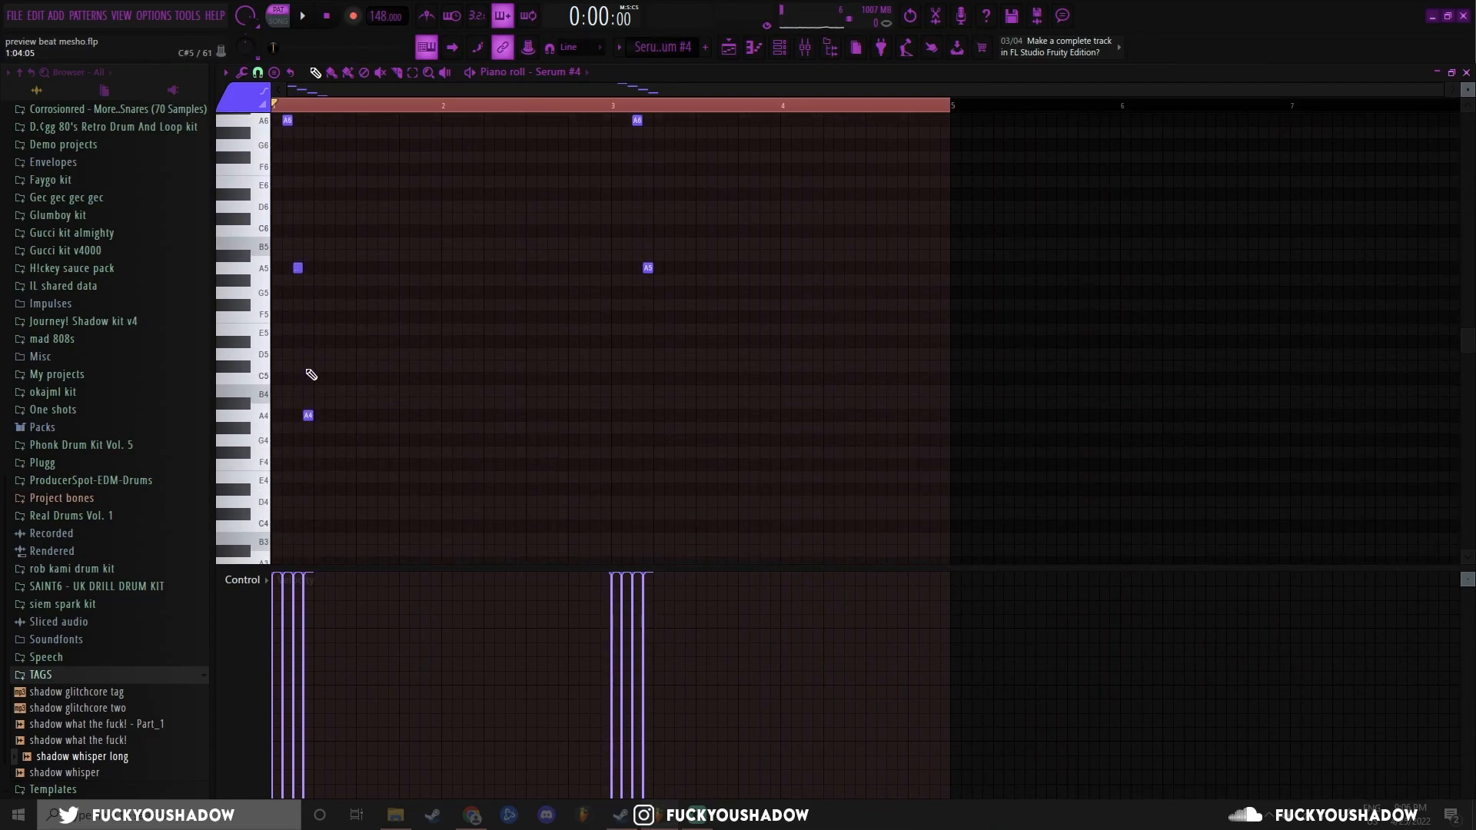
scroll(507, 349, up, 2)
scroll(431, 338, down, 2)
scroll(407, 333, up, 6)
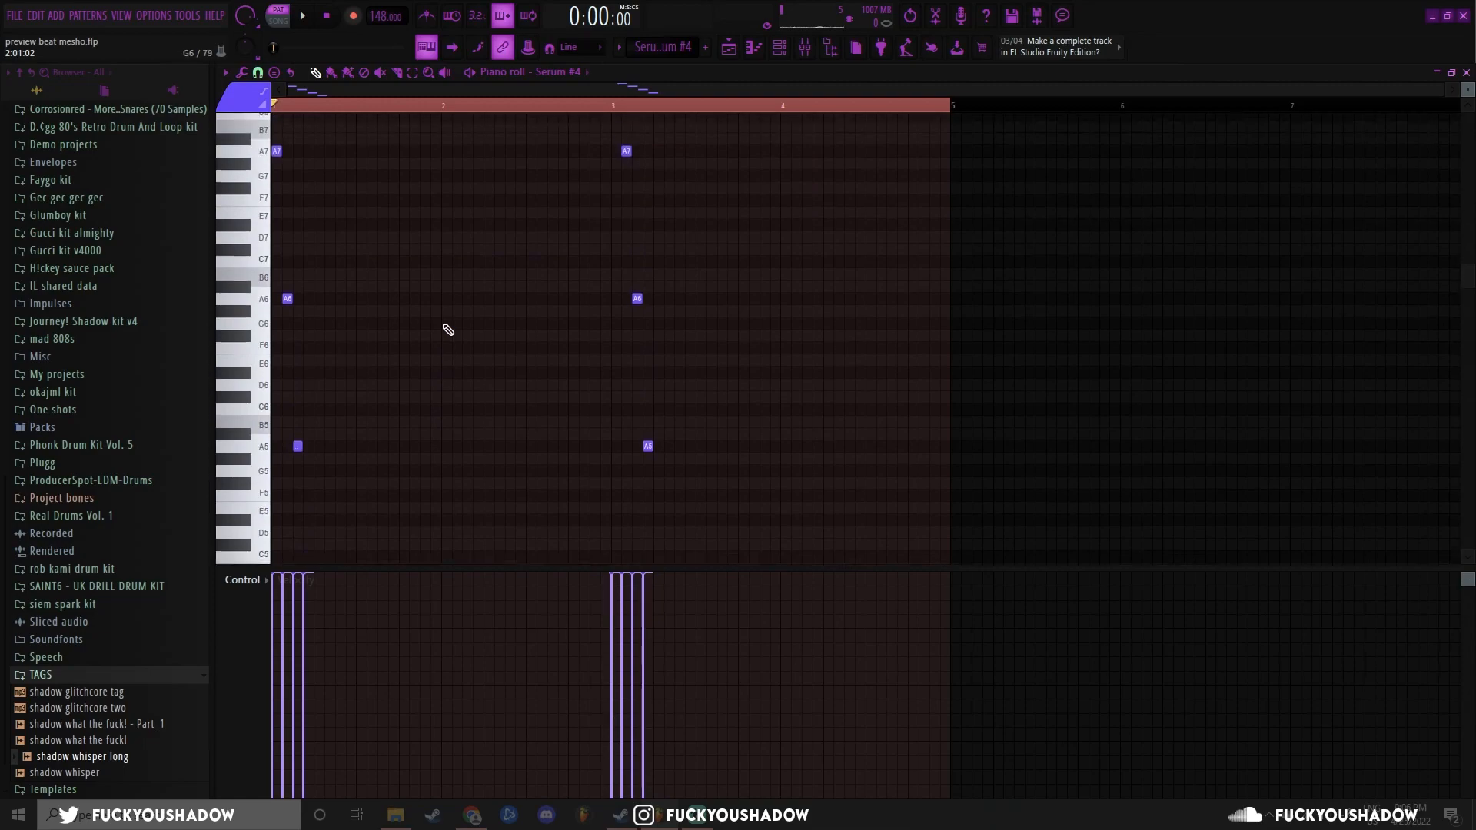
scroll(405, 325, up, 3)
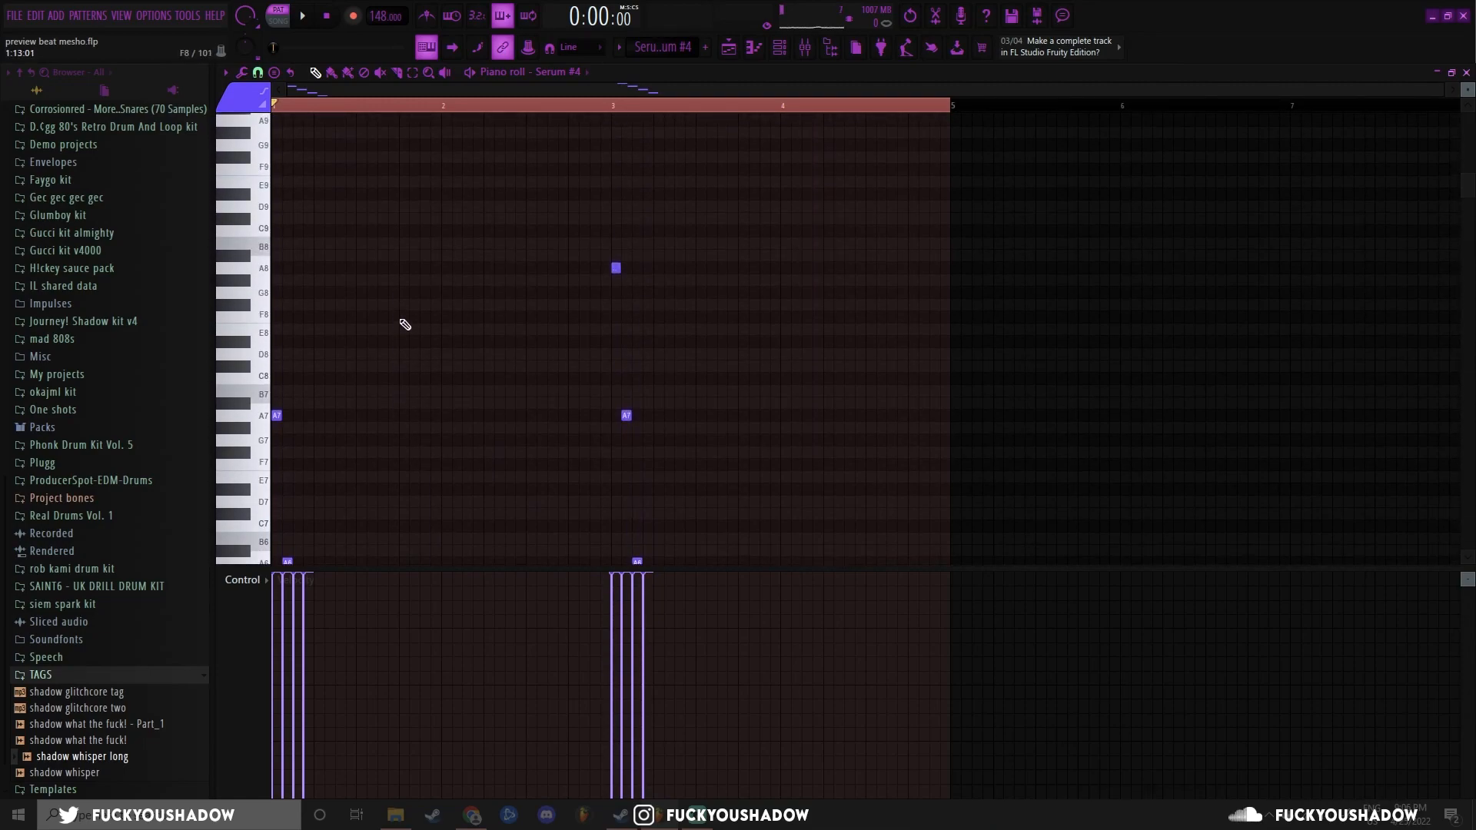
scroll(405, 319, down, 5)
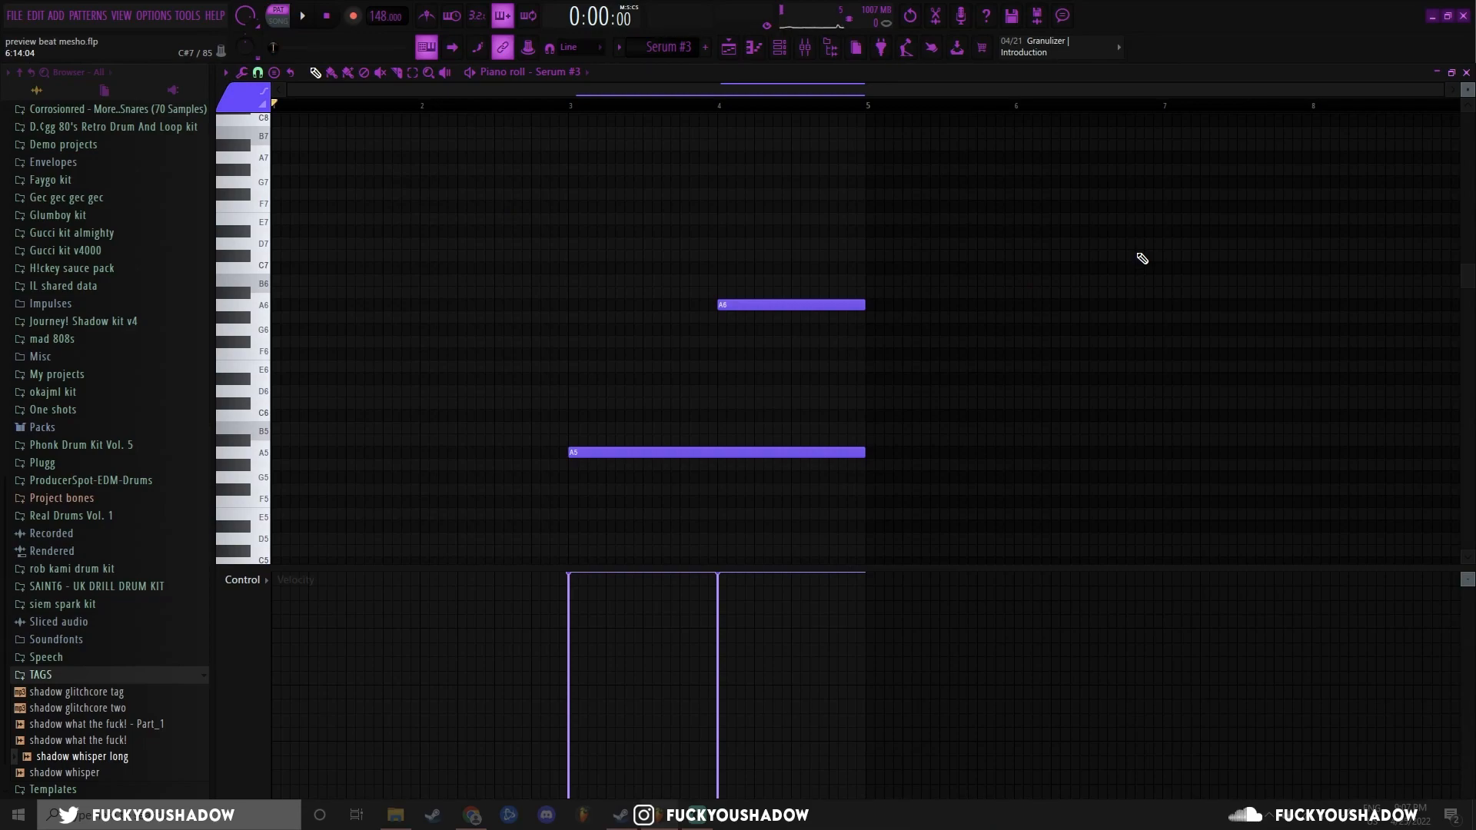
Step: Close the Distructor effect on the Serum #3 mixer track and play the Serum #3 pattern from its piano roll
key(space)
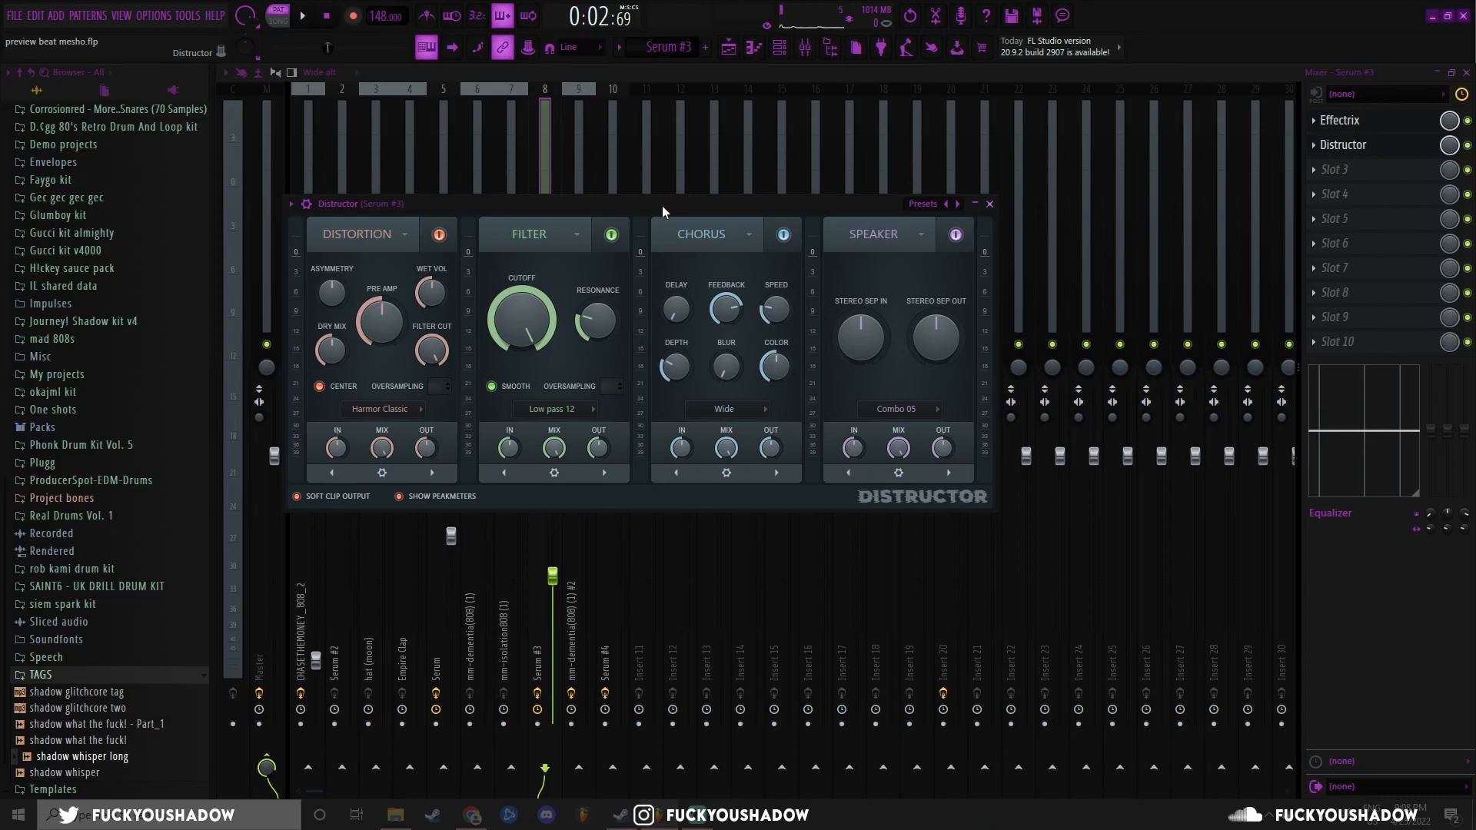
click(989, 204)
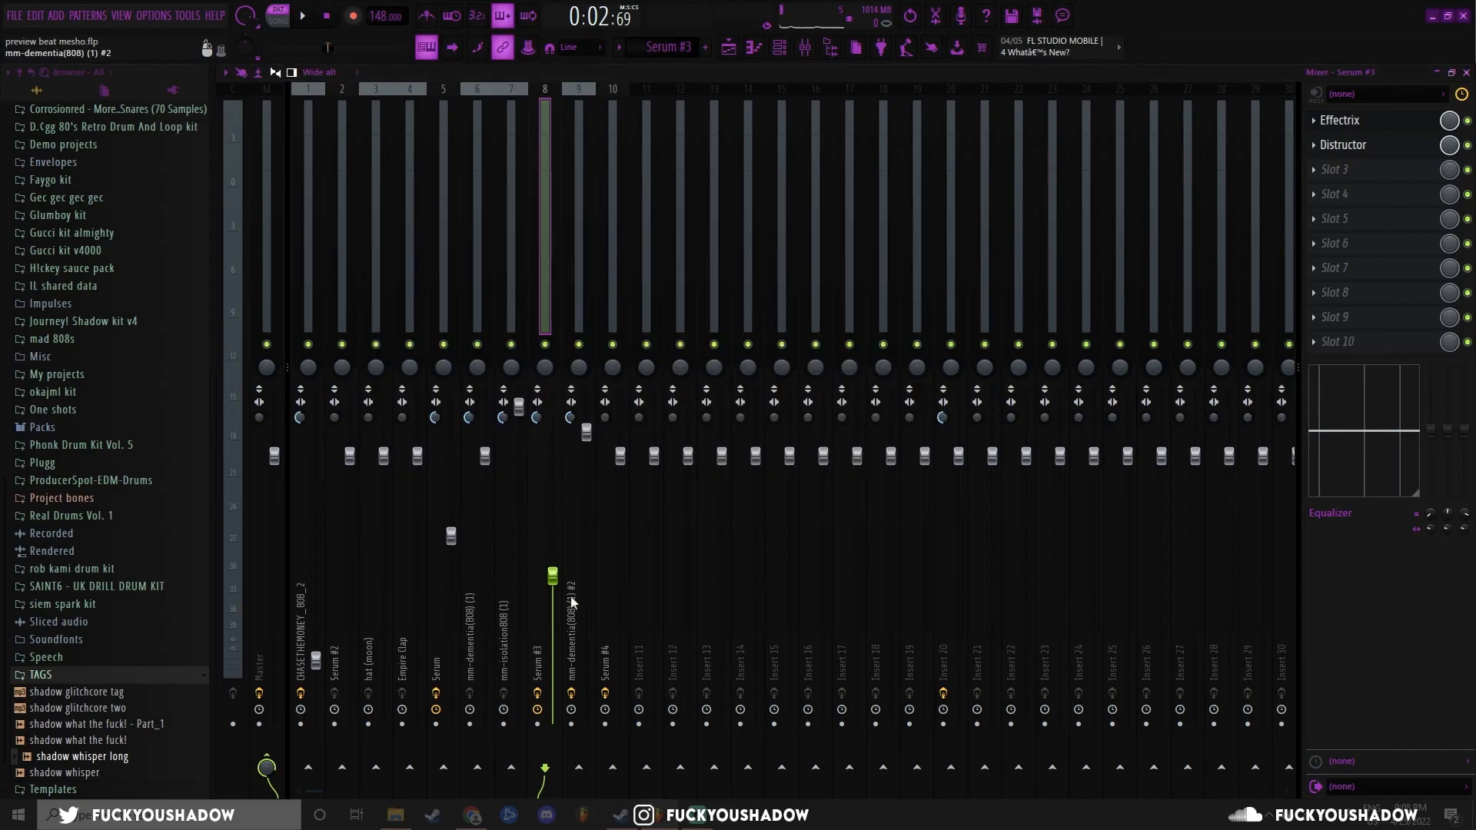
key(F7)
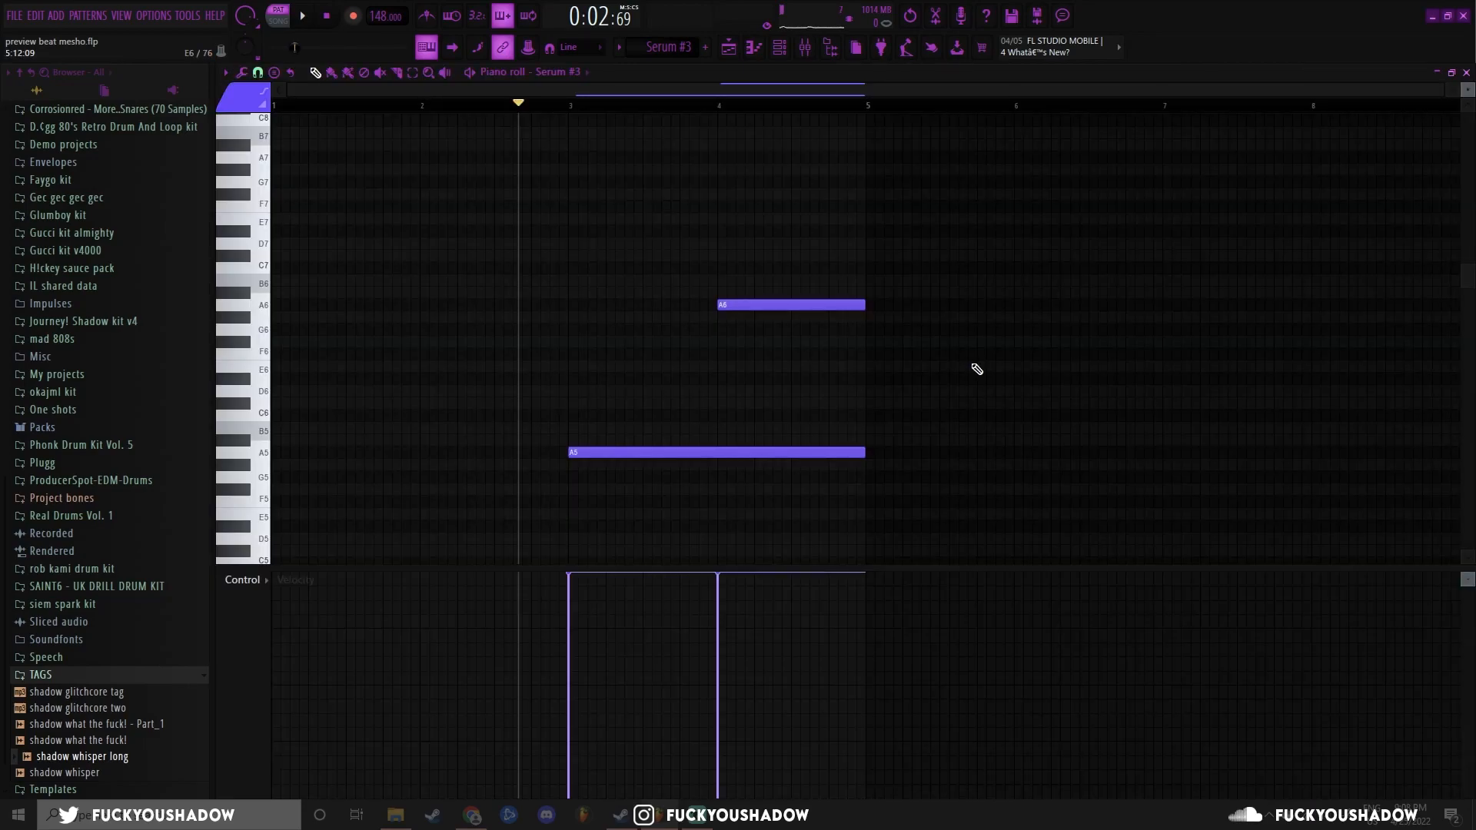
key(space)
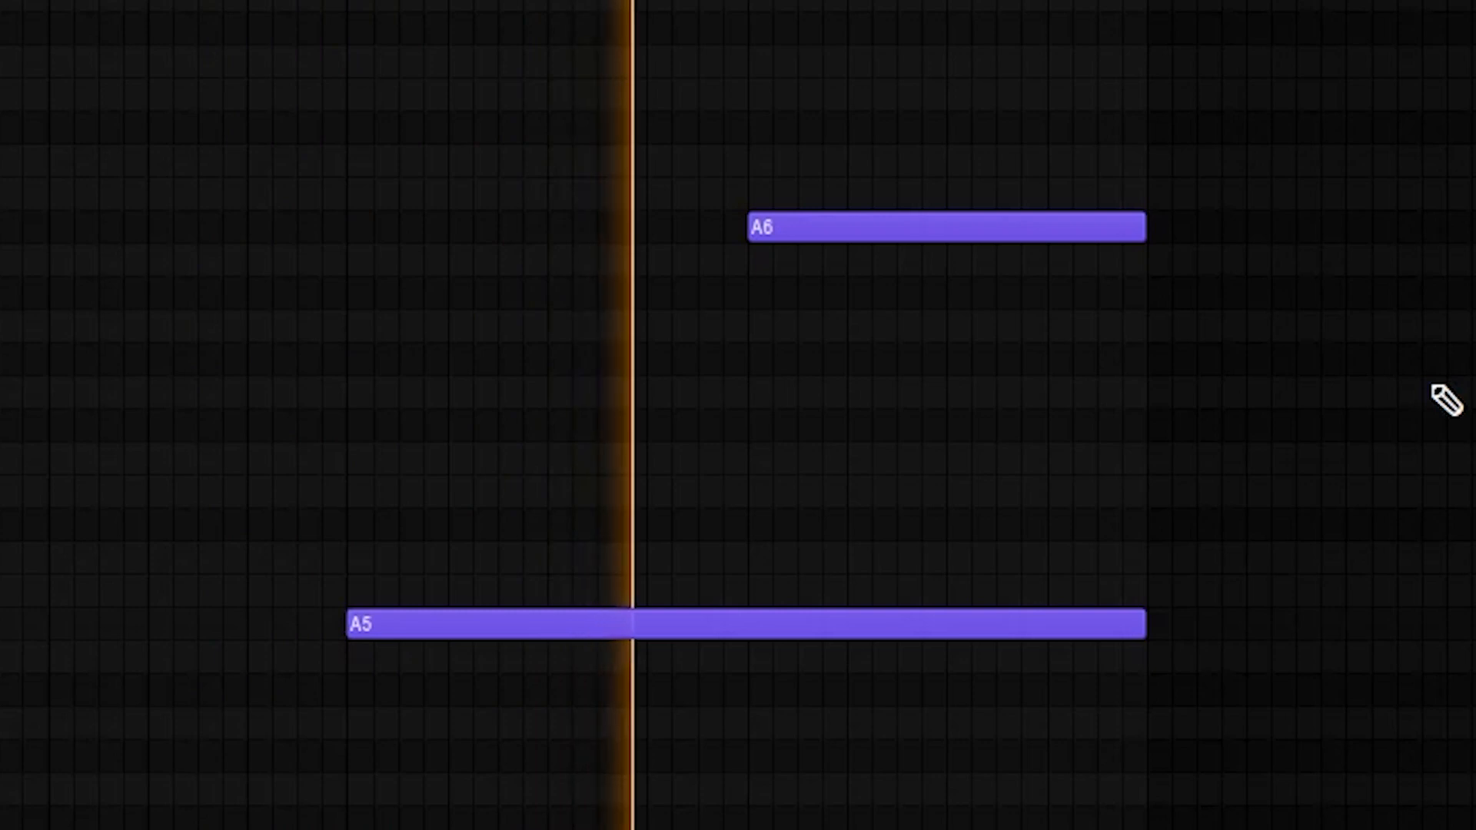
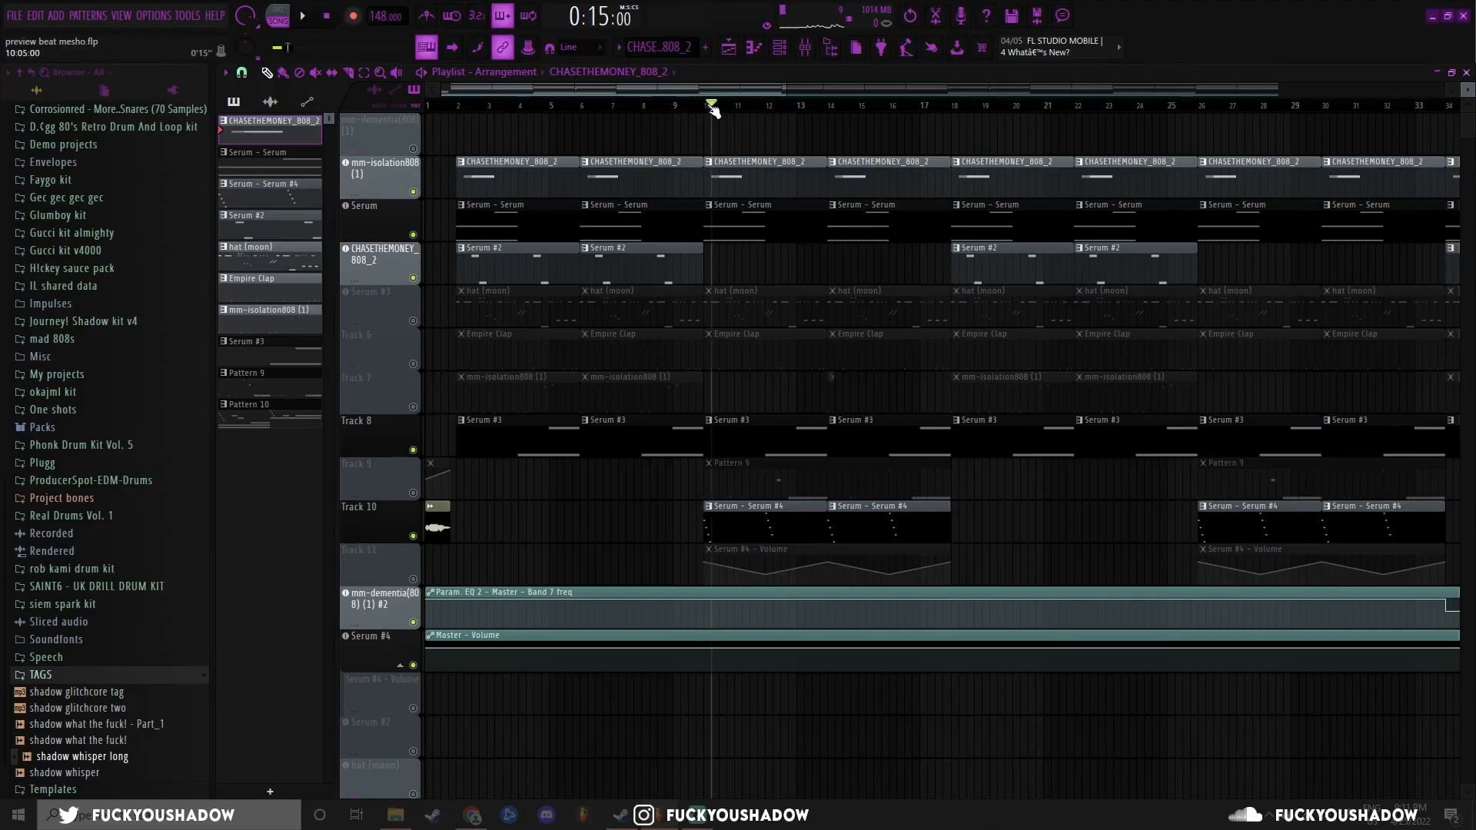
Step: Deselect the Serum #2 clips and set the playlist's playback position to bar 10, where the first Serum #4 clips start
drag(712, 109, 706, 108)
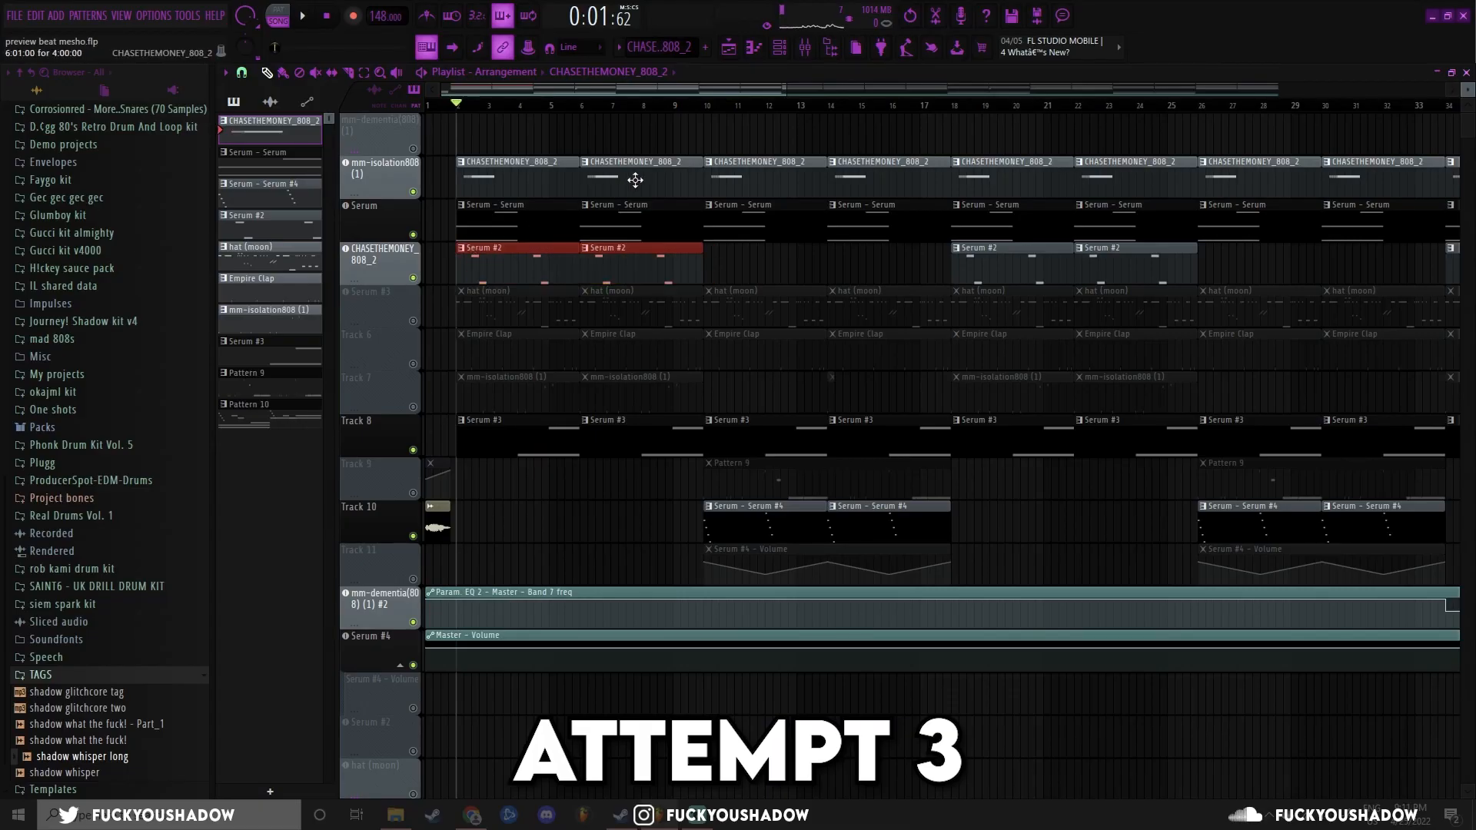
click(668, 148)
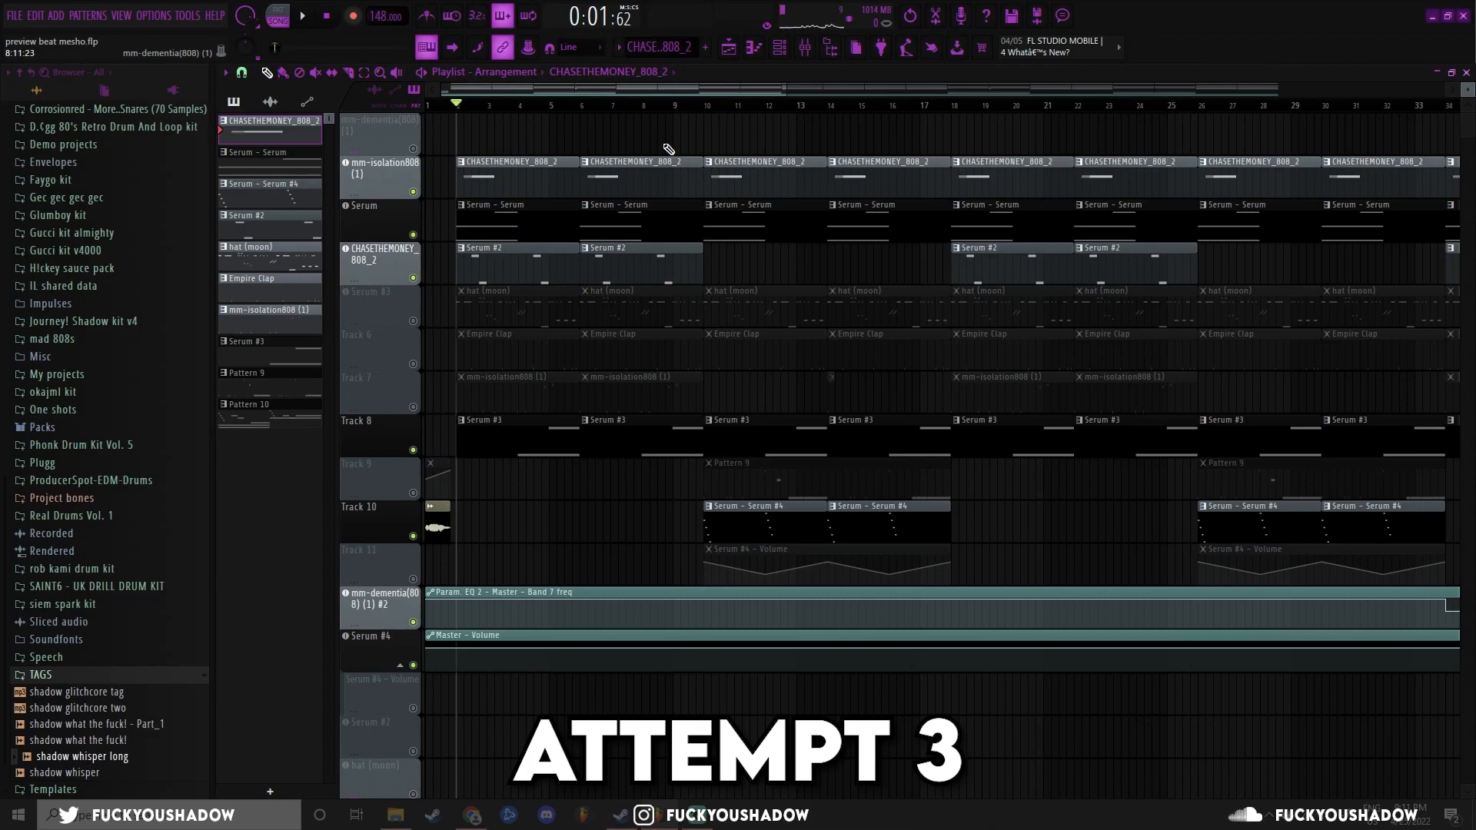
drag(712, 109, 705, 107)
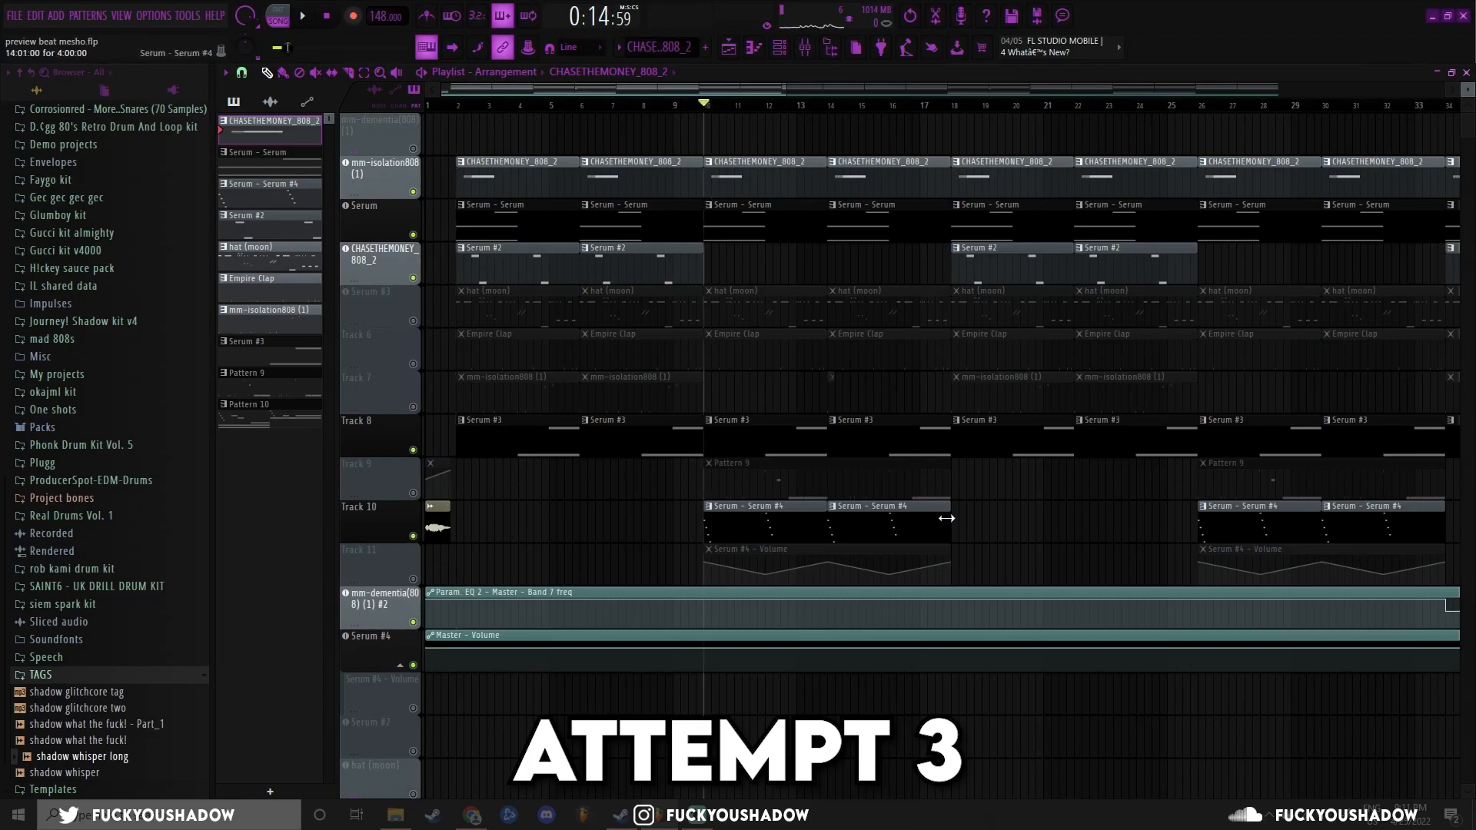
drag(946, 519, 709, 520)
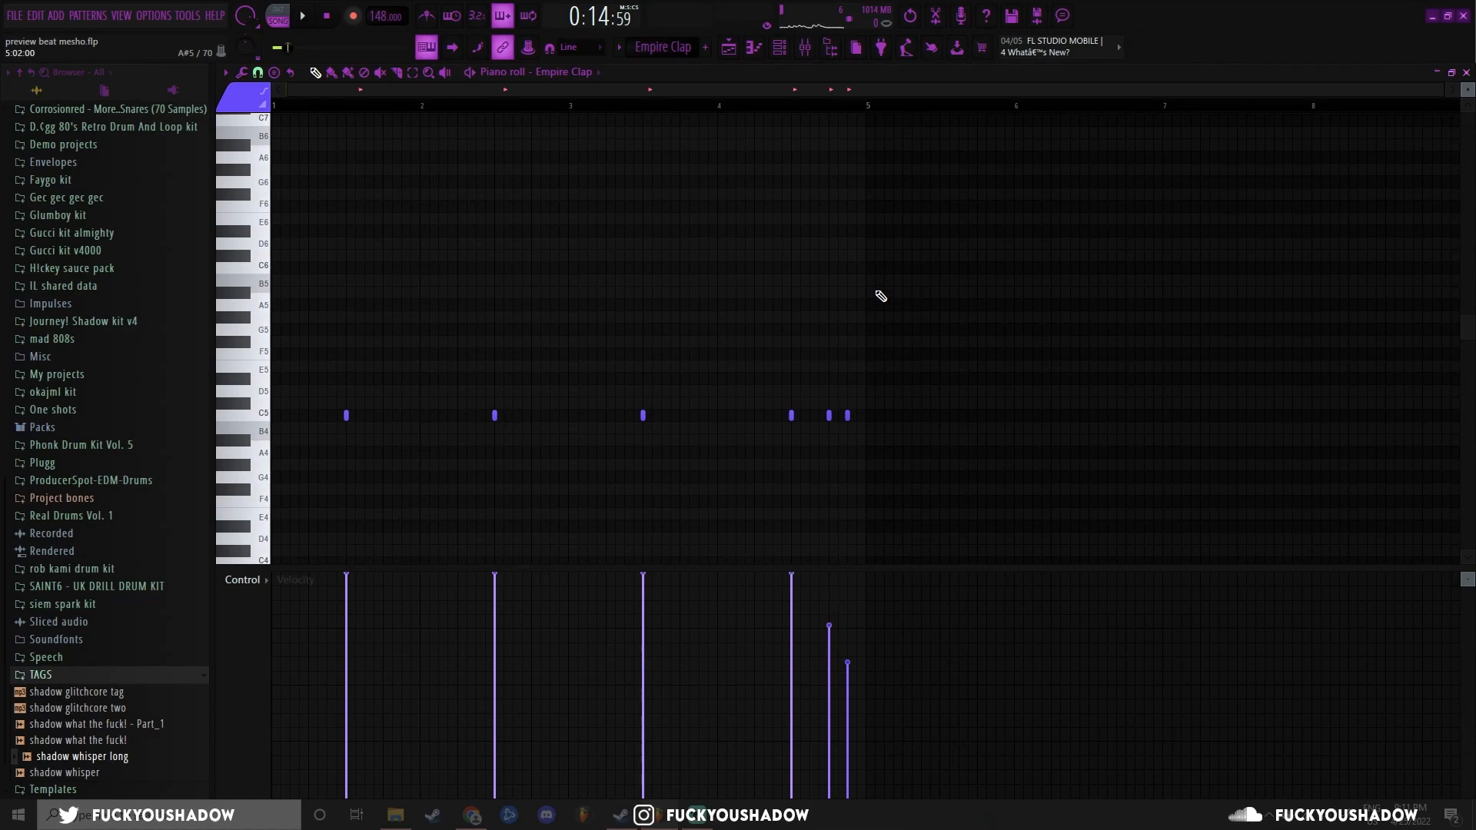
Step: Play the Empire Clap pattern and select its last two notes at the end of bar 4
key(space)
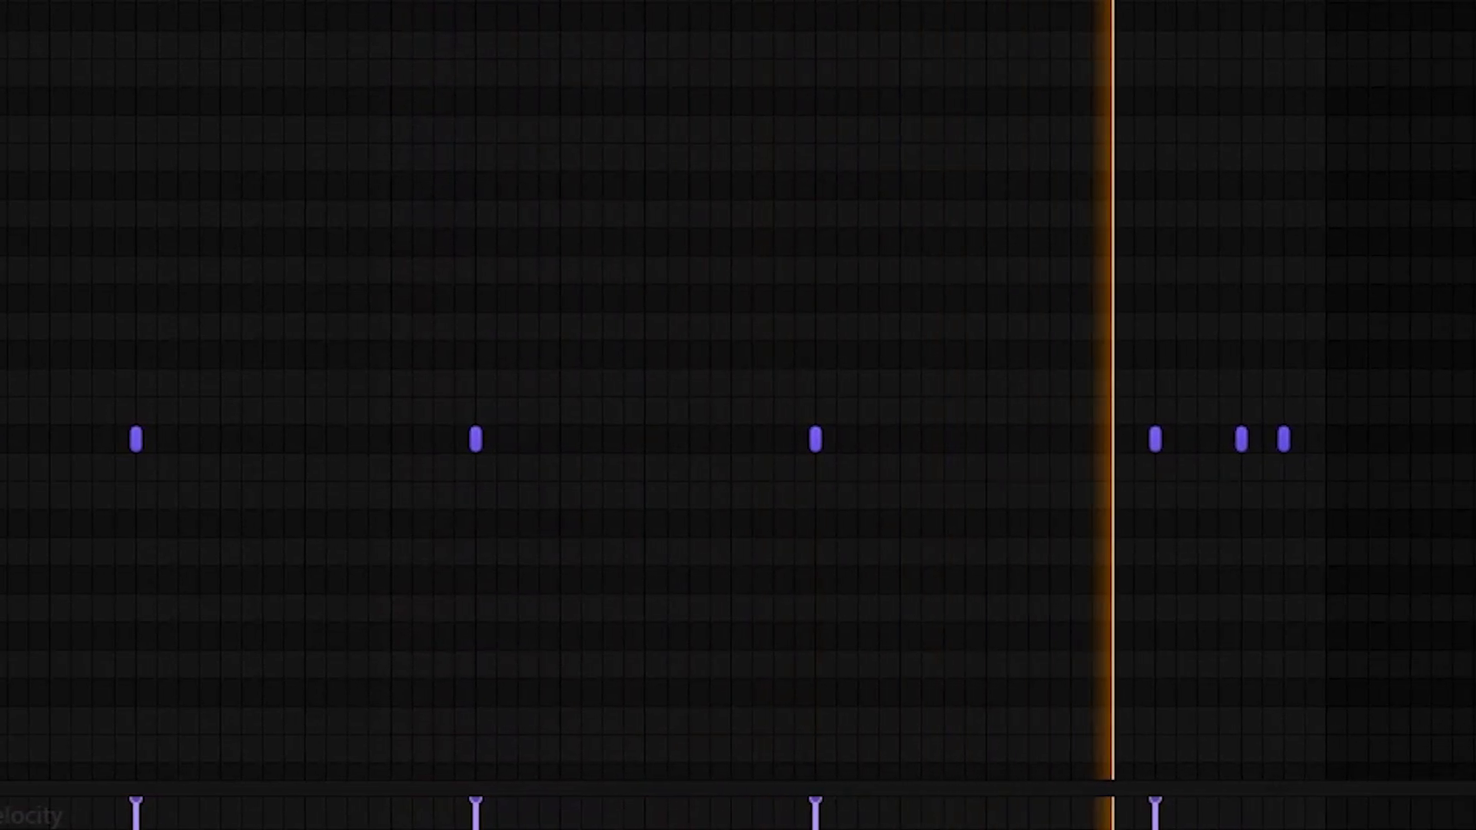
key(space)
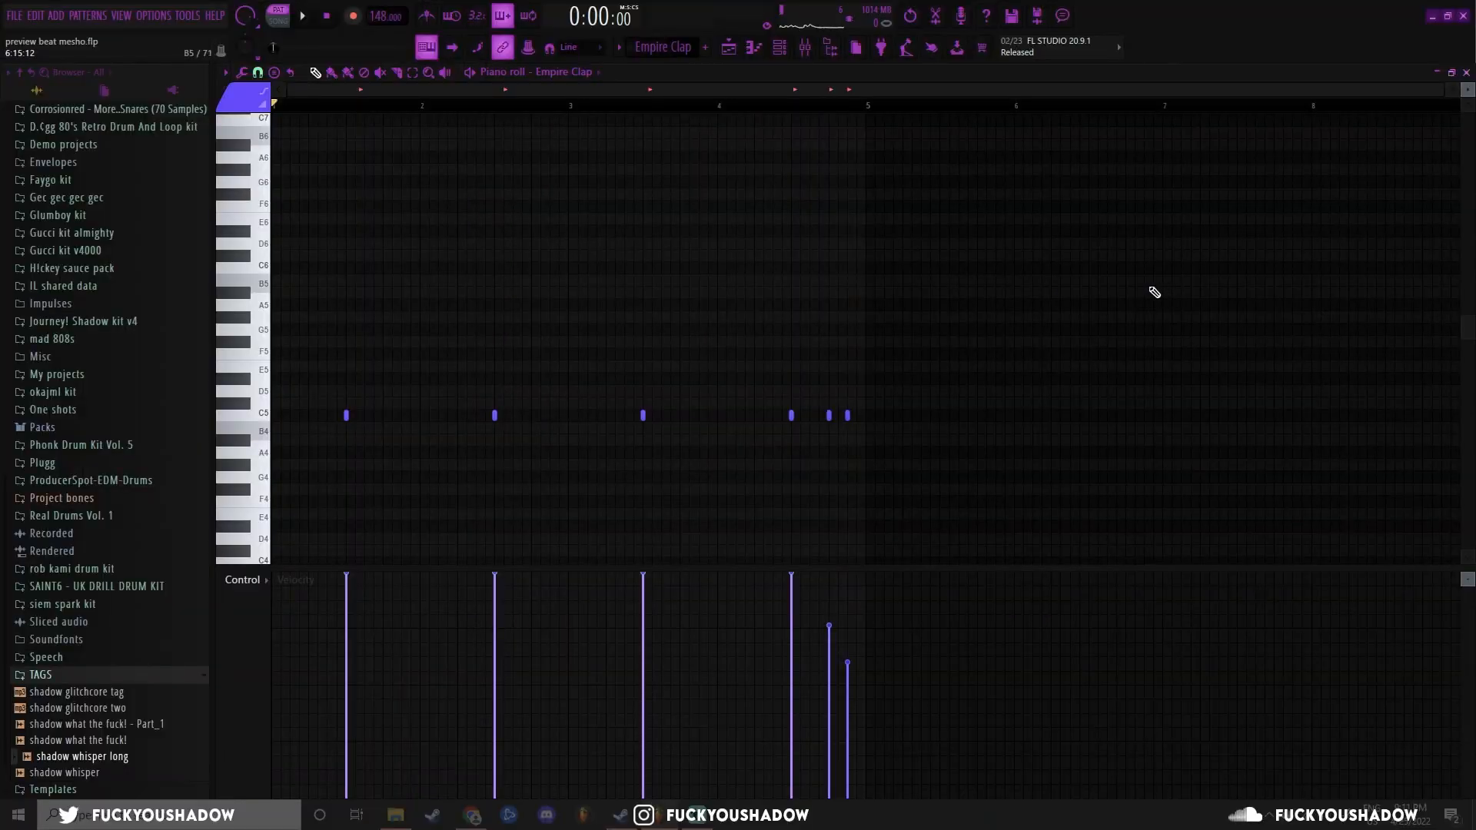
drag(920, 466, 823, 408)
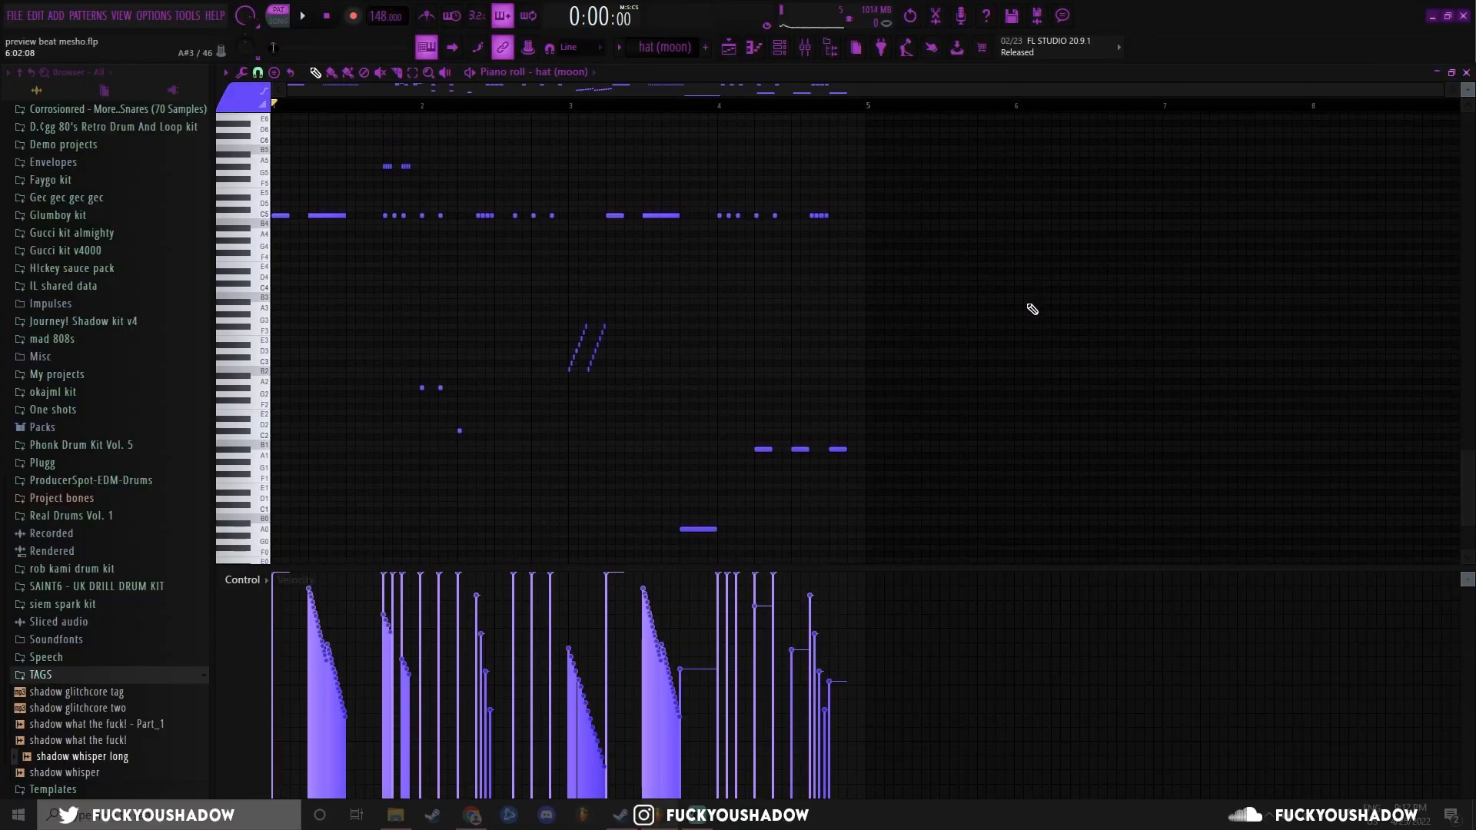
Step: Play the hat (moon) pattern in the piano roll and examine its notes across the full pitch range
key(space)
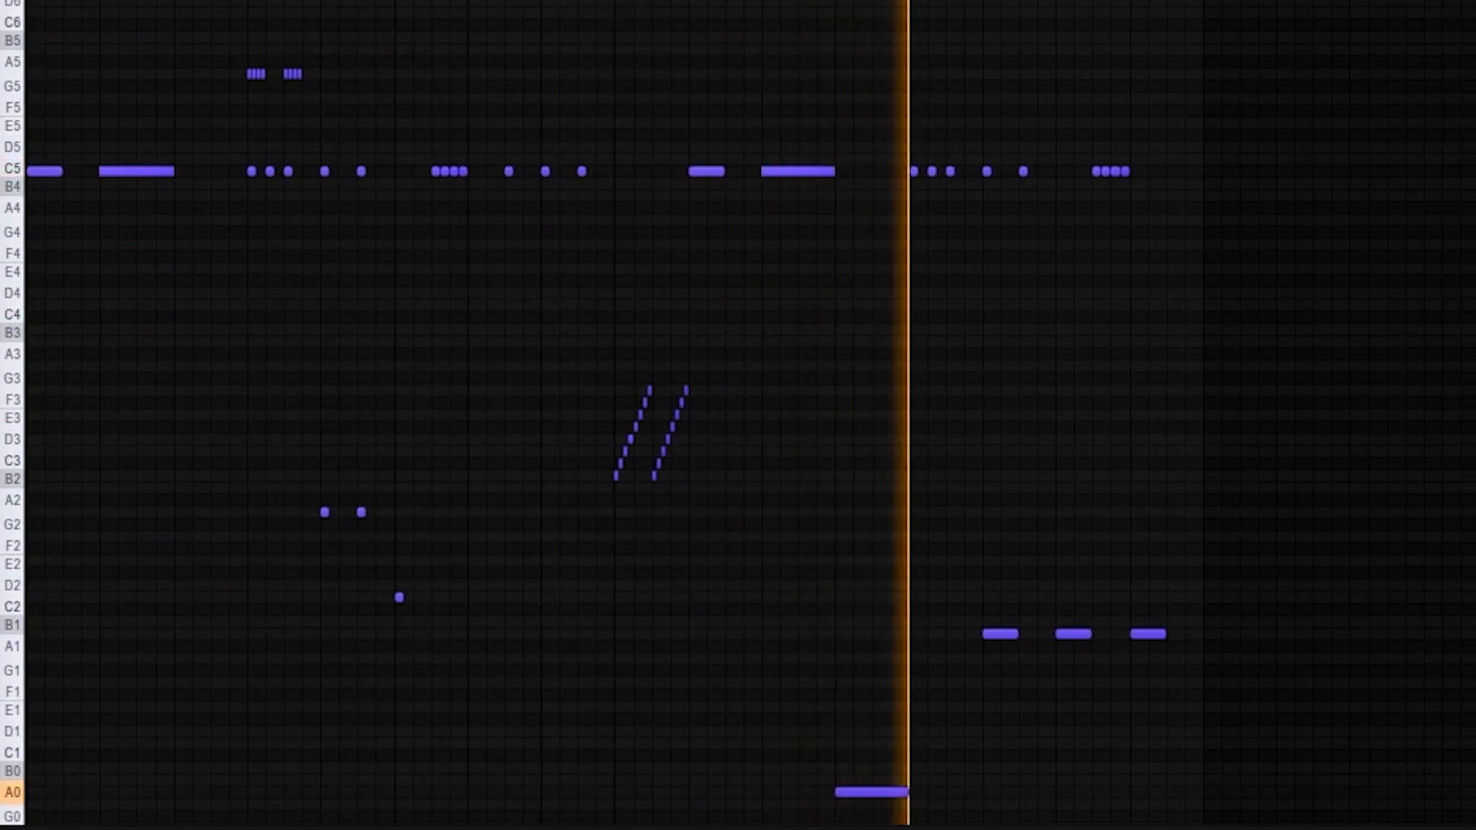
key(space)
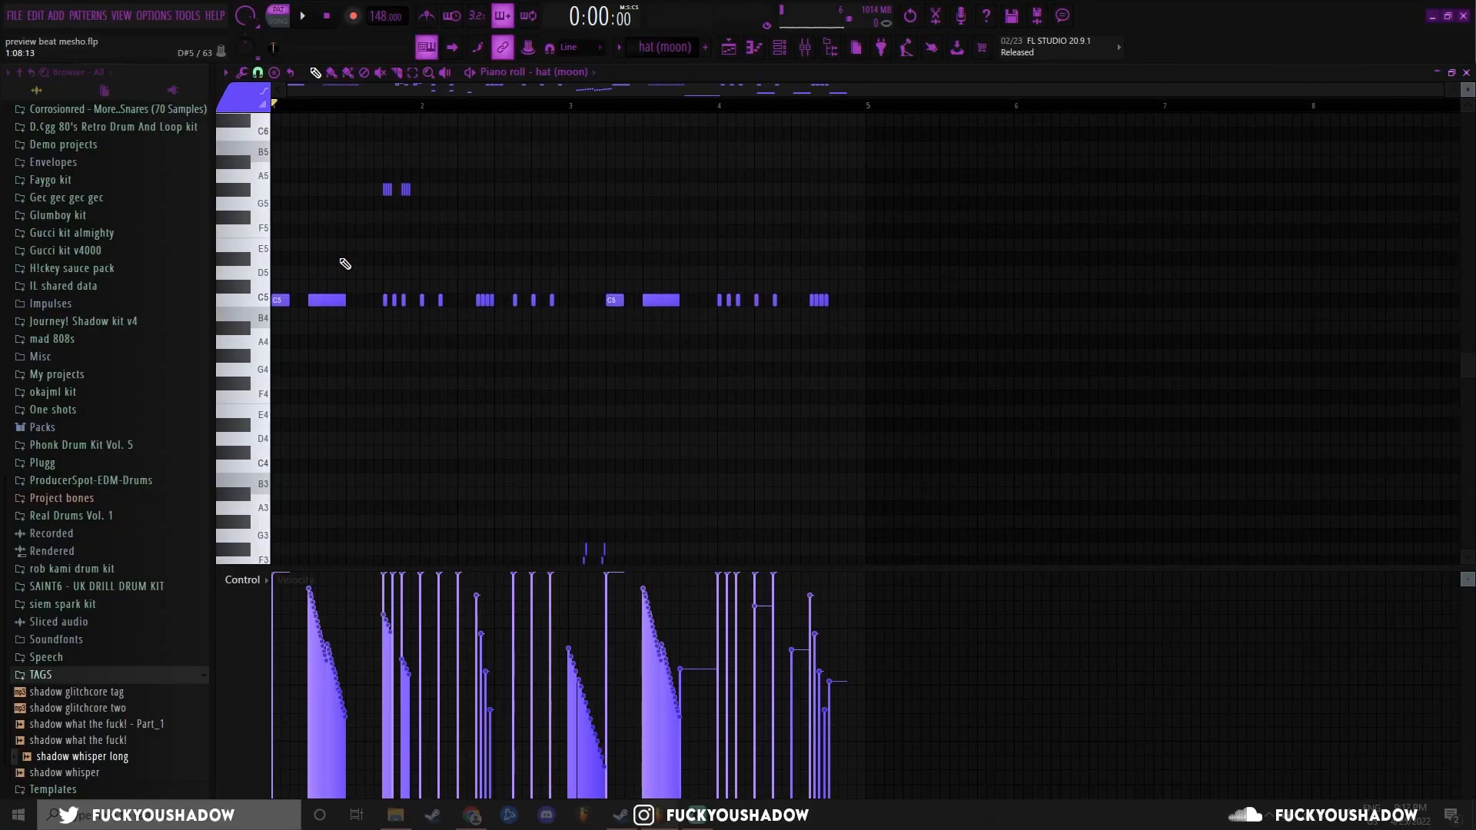
ctrl+scroll(345, 264, up, 2)
scroll(336, 255, down, 2)
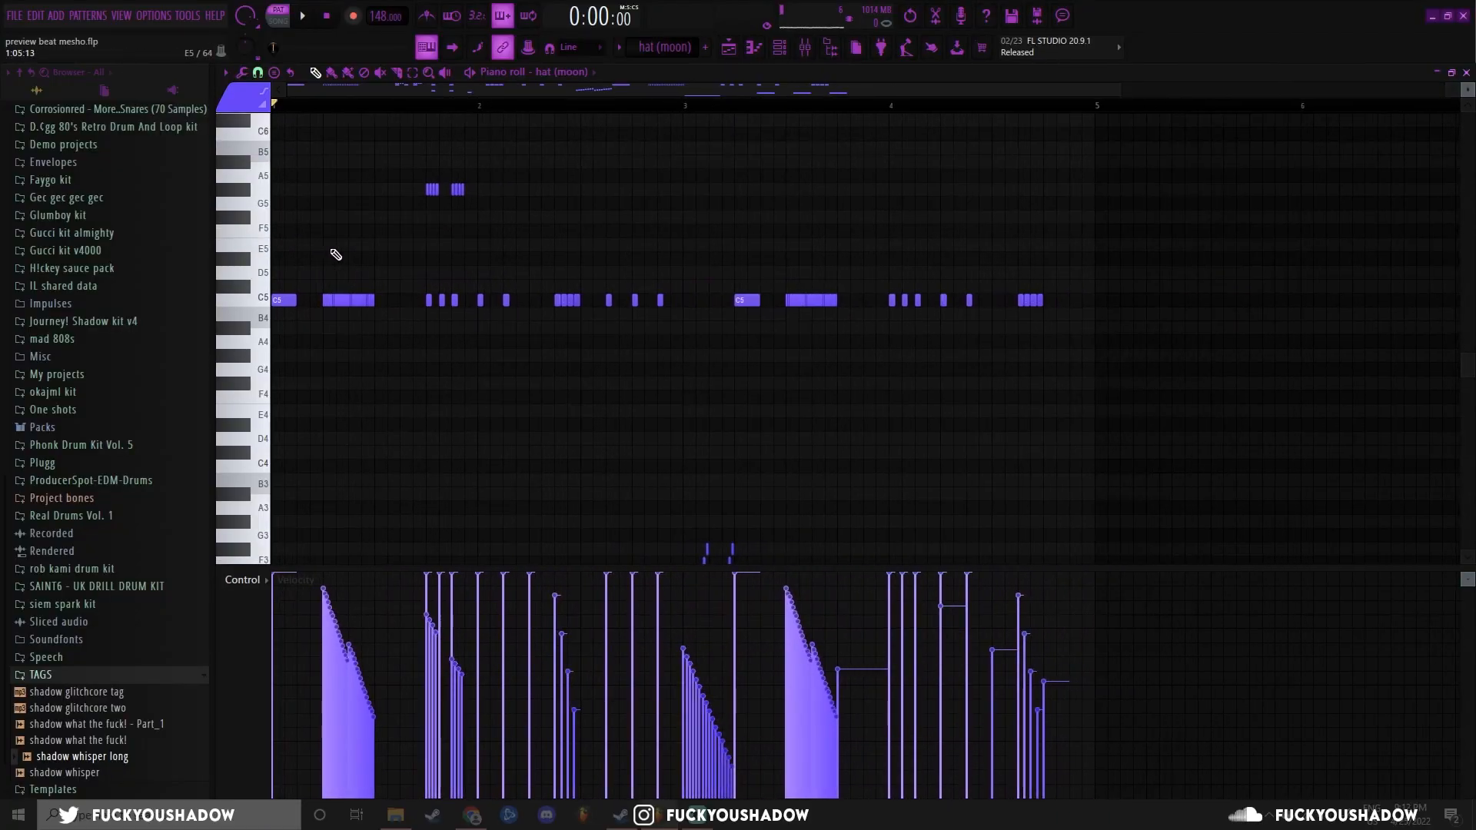
ctrl+scroll(336, 255, down, 2)
scroll(592, 333, down, 3)
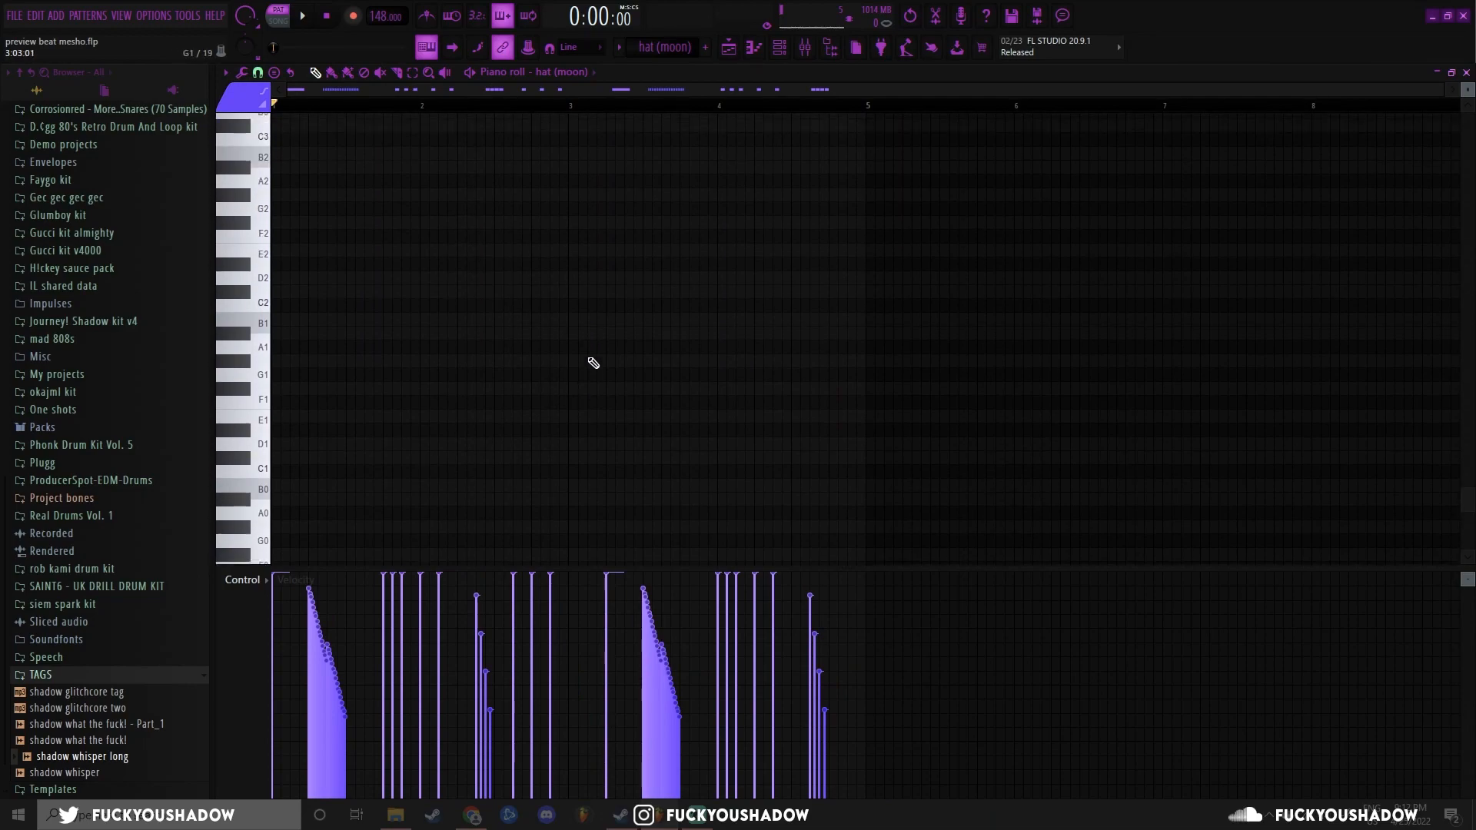
Step: Review the hat (moon) pattern reduced to its C5 notes and play it
scroll(593, 334, up, 5)
scroll(578, 376, up, 2)
scroll(576, 365, down, 6)
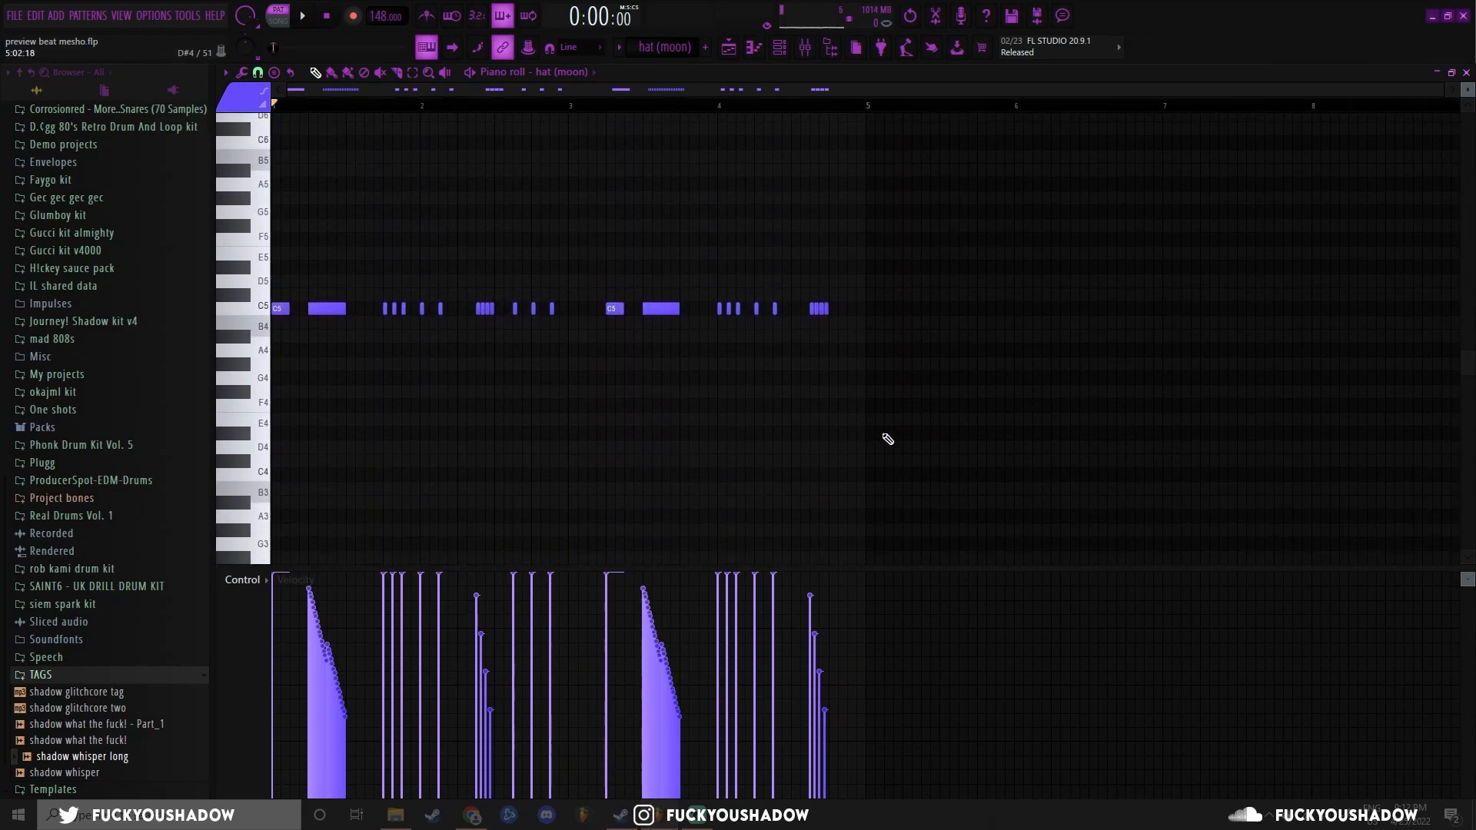
key(space)
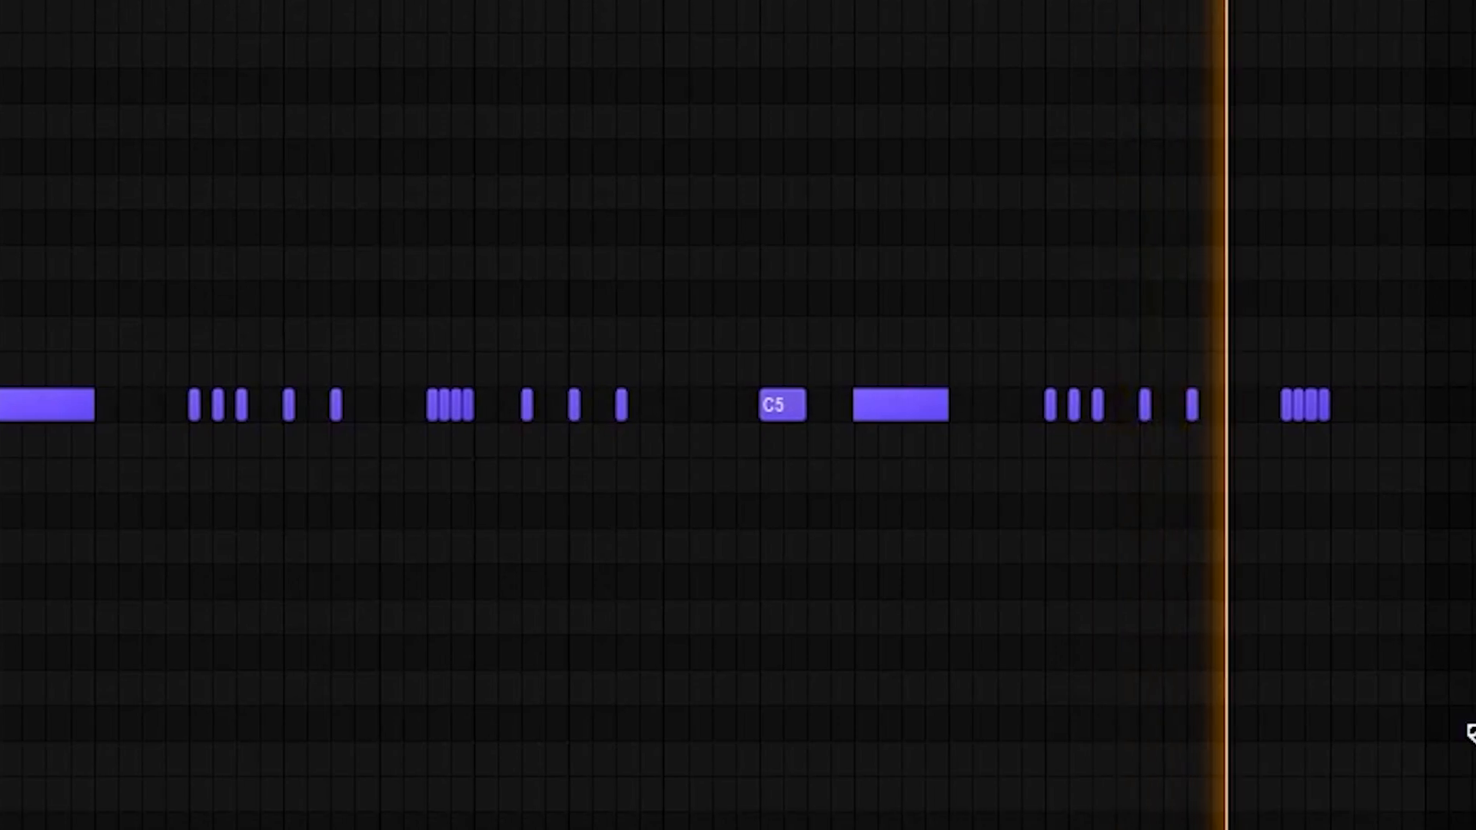
key(space)
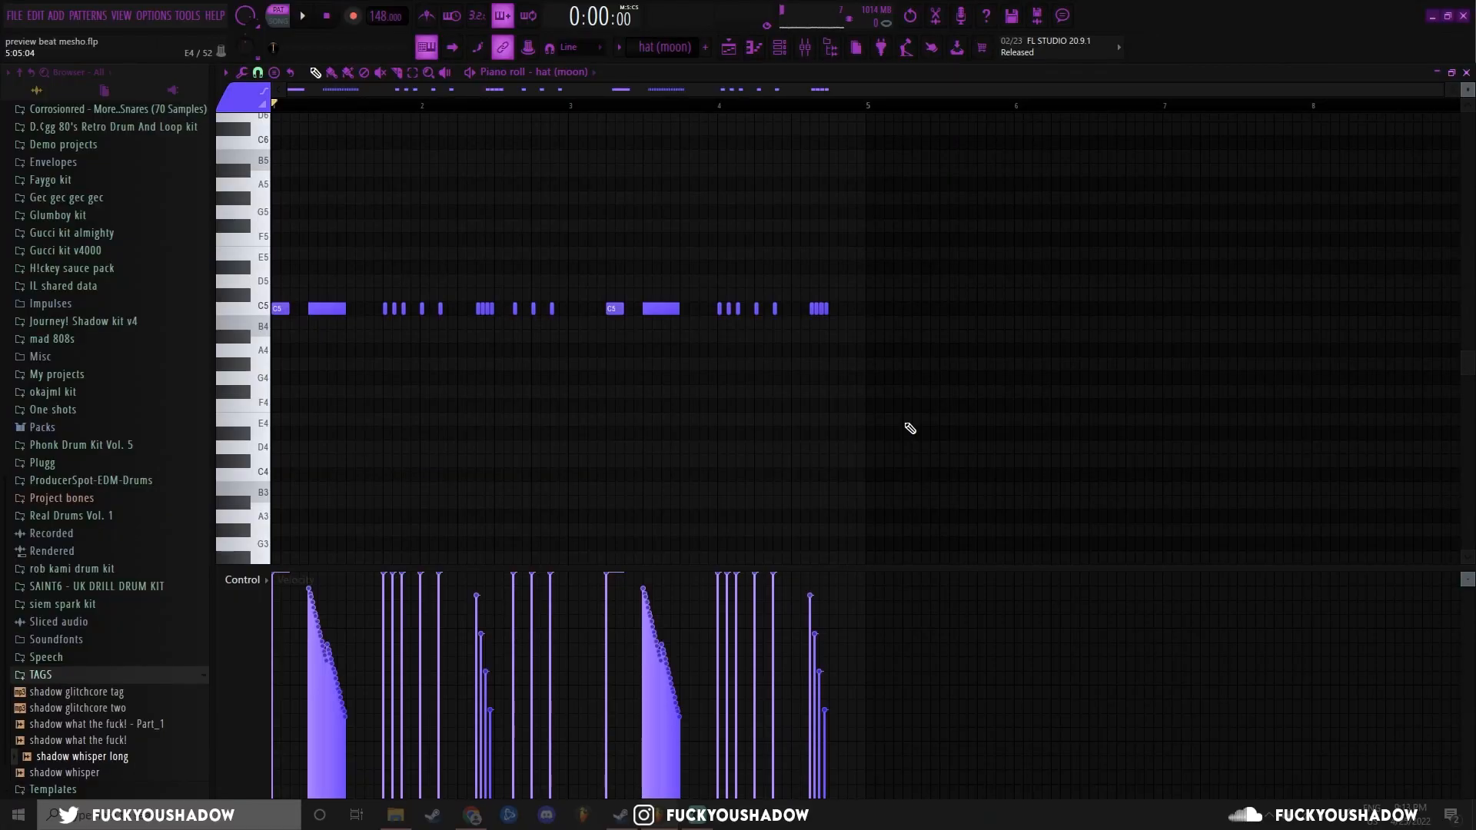
Step: Select the rapid C5 hat roll on beat 2 of bar 1 and play that section
scroll(276, 388, up, 4)
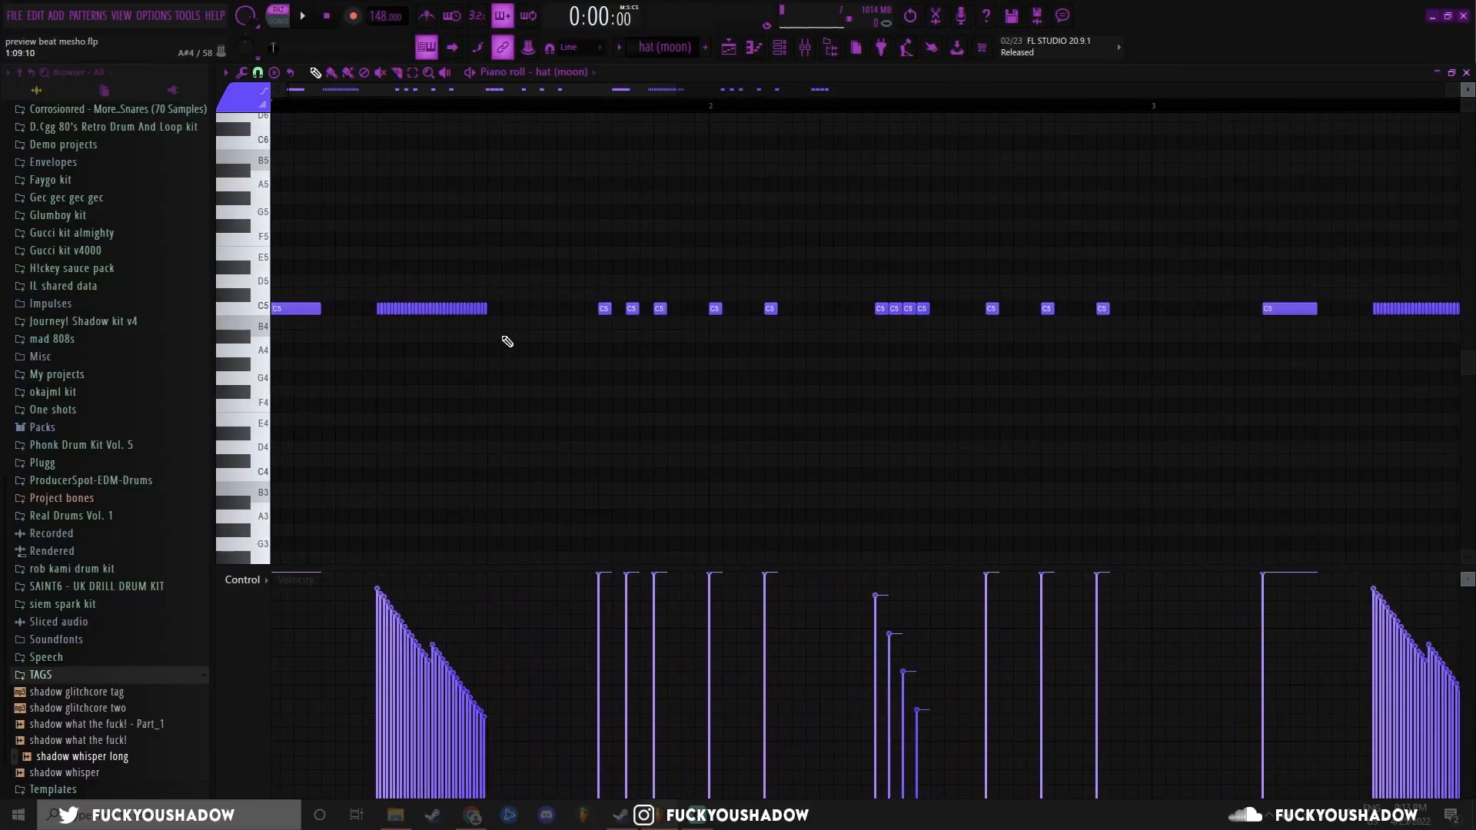
click(508, 308)
key(space)
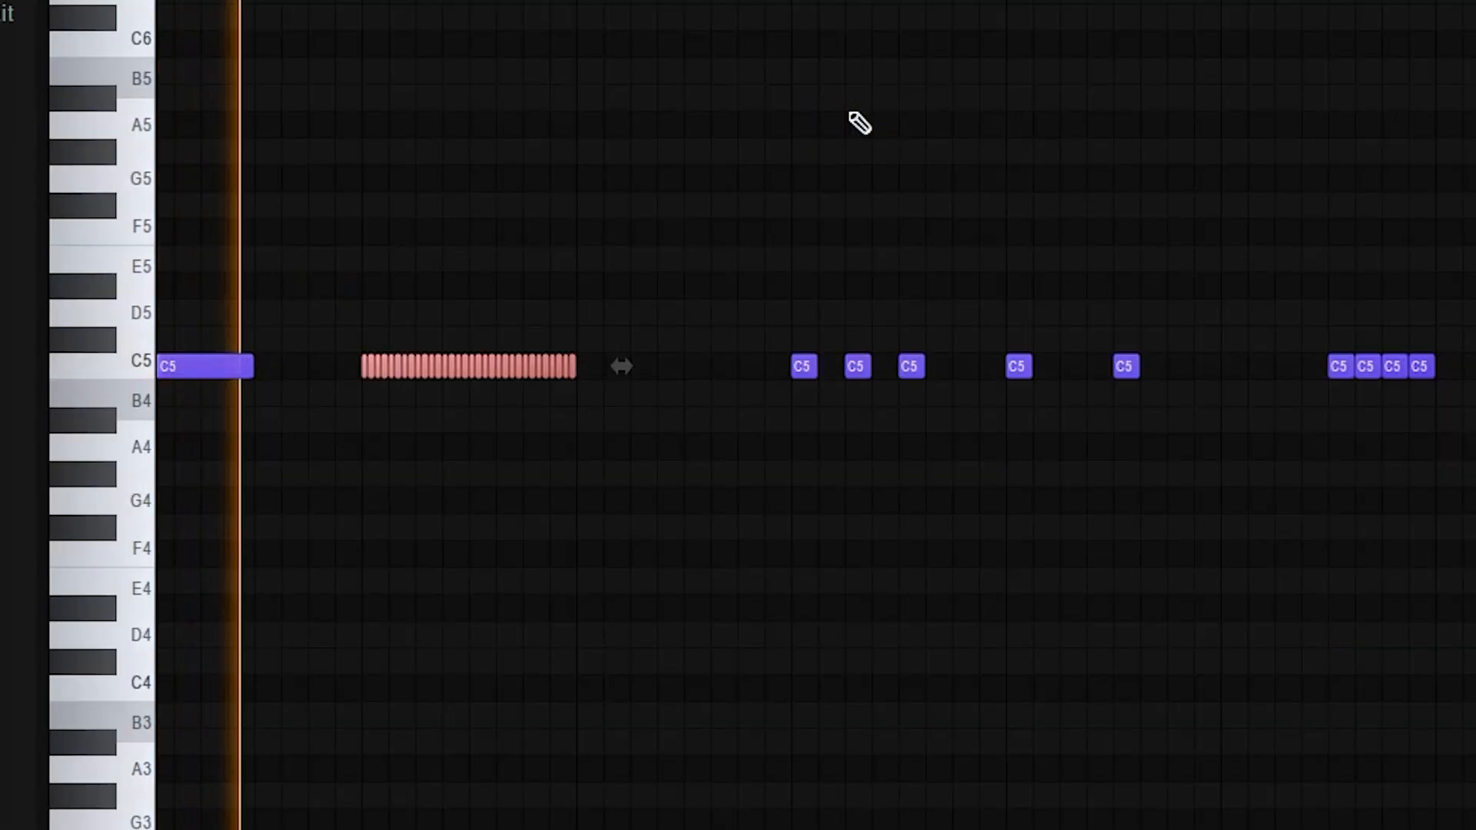
key(space)
Step: Select the first half of the bar 1 hat roll and look through the note properties available for the control lane
click(378, 308)
drag(392, 321, 433, 324)
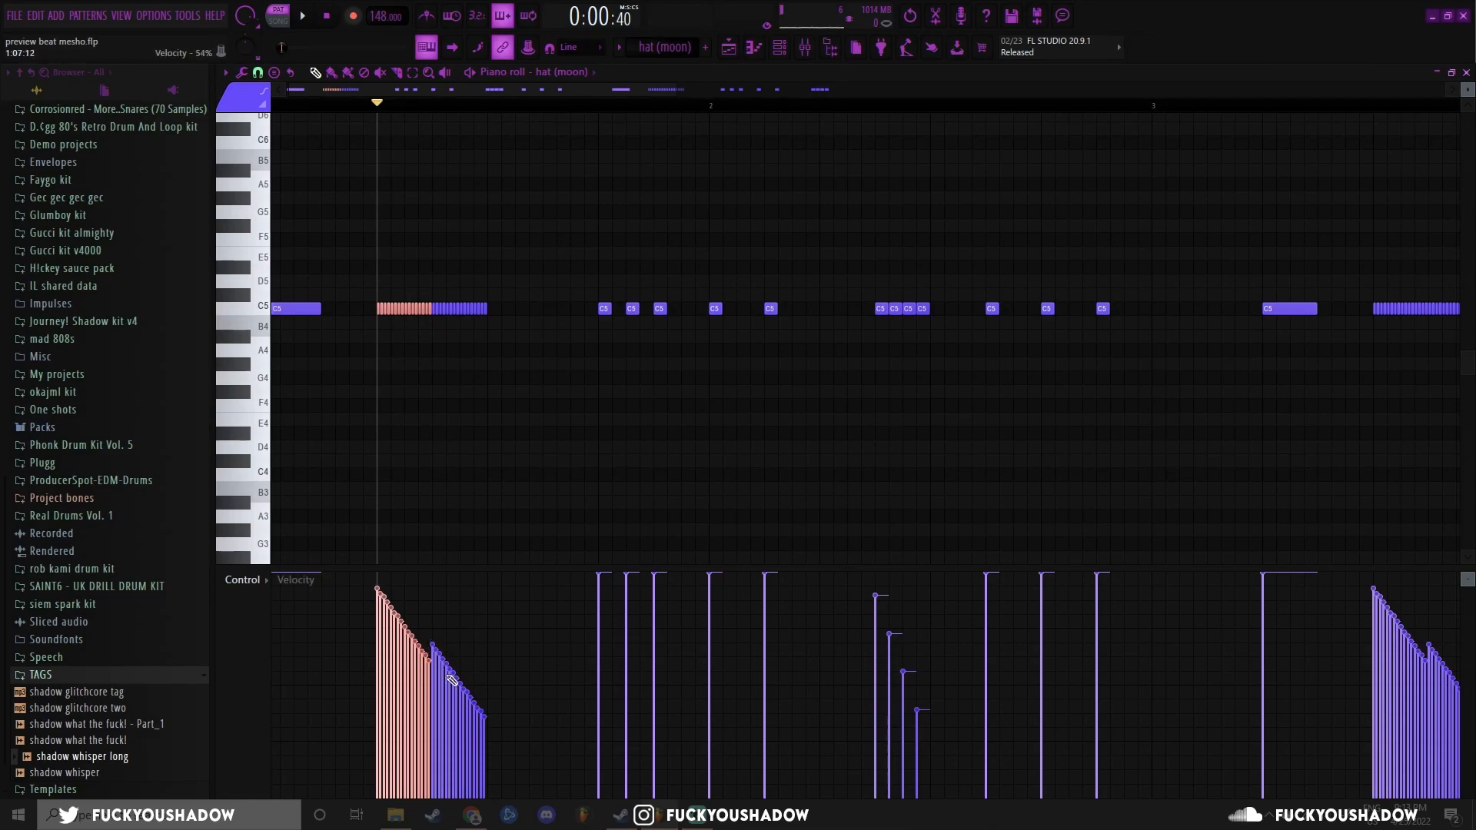
click(248, 580)
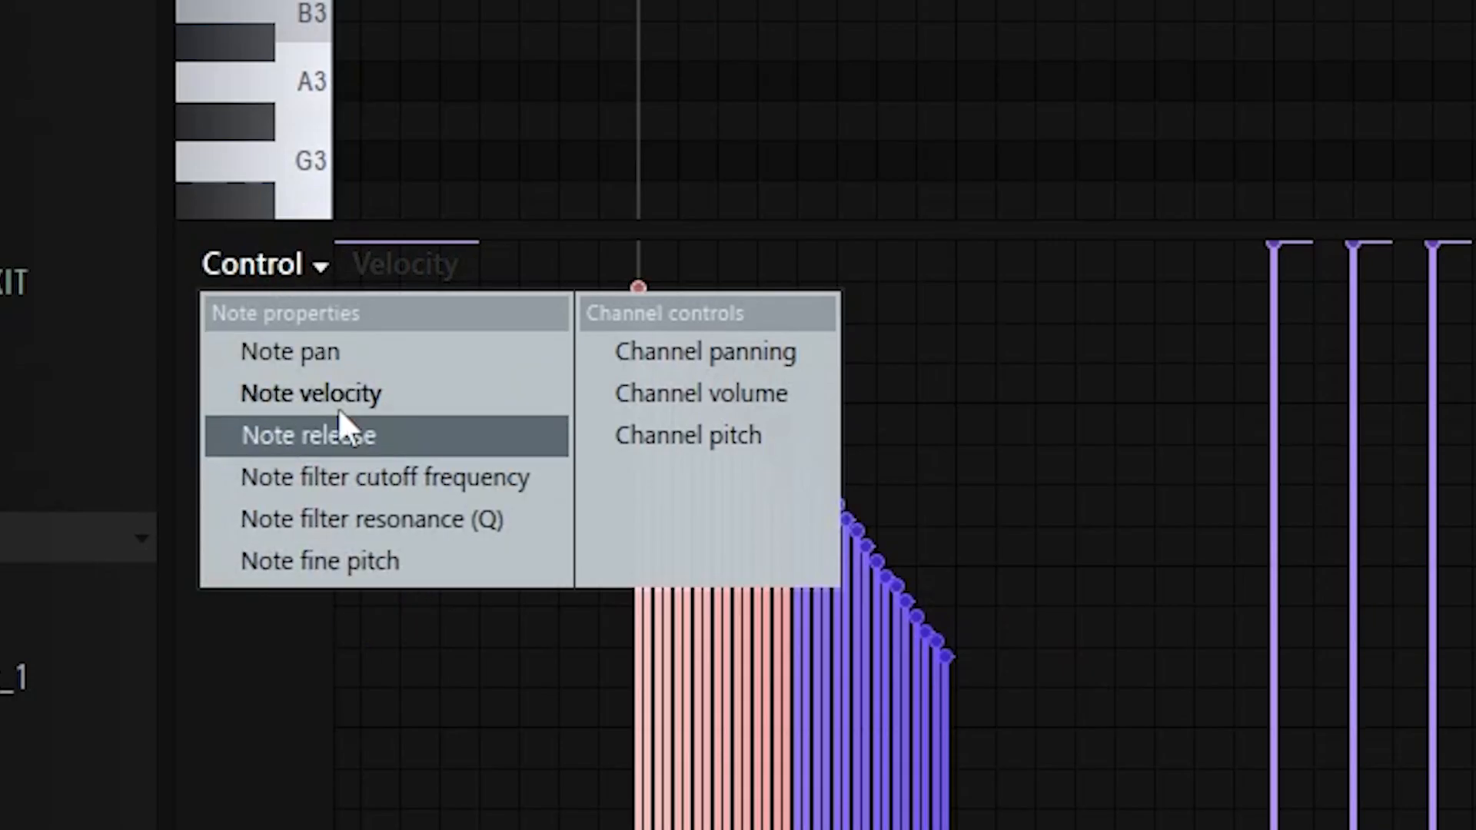
click(286, 691)
ctrl+click(698, 472)
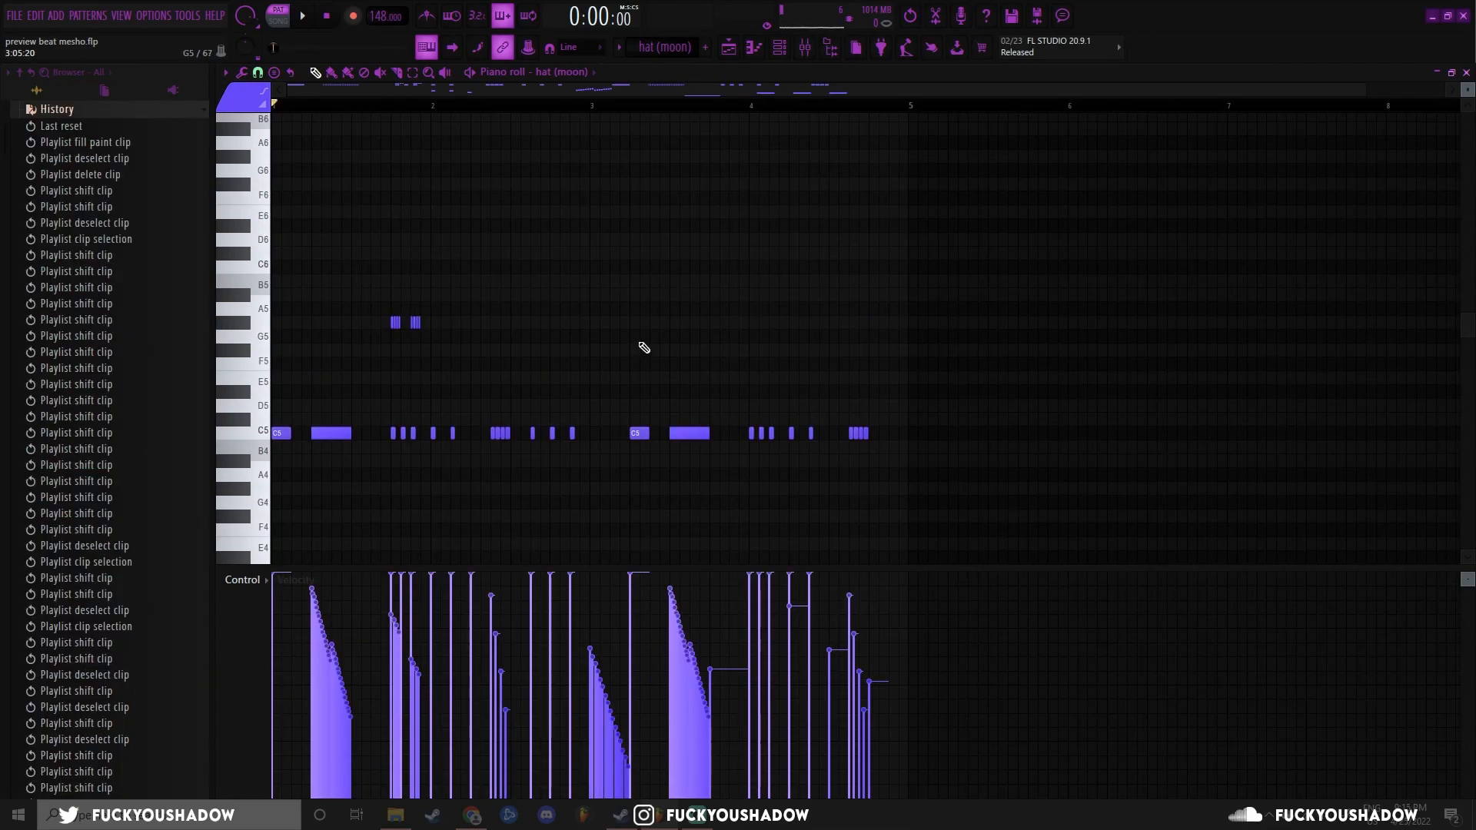
Step: Examine the hat pattern's pitched notes from the low A0 note up to the G#5 bursts above the C5 row
scroll(642, 346, down, 10)
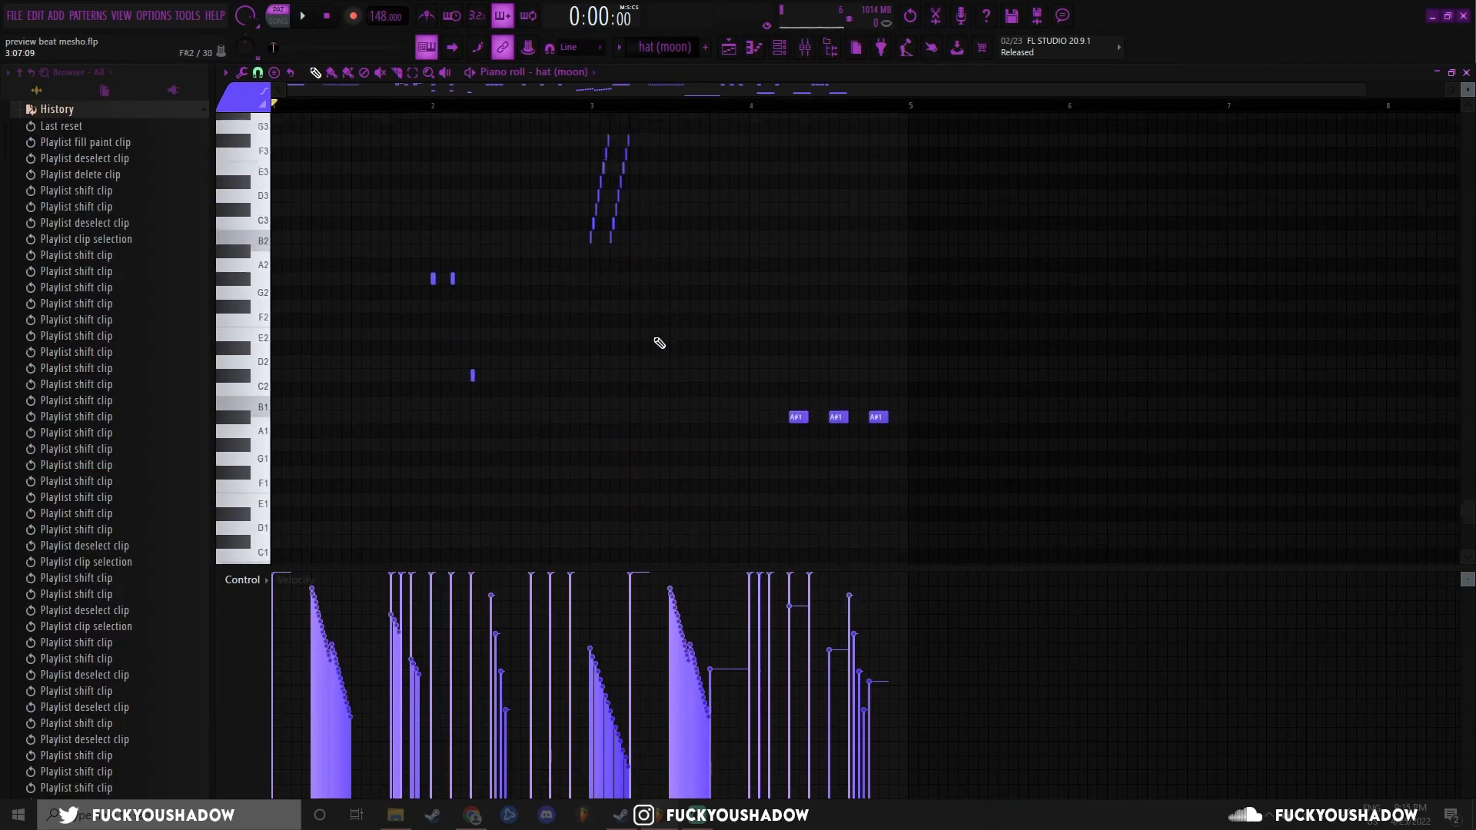
scroll(607, 361, down, 5)
scroll(814, 494, up, 2)
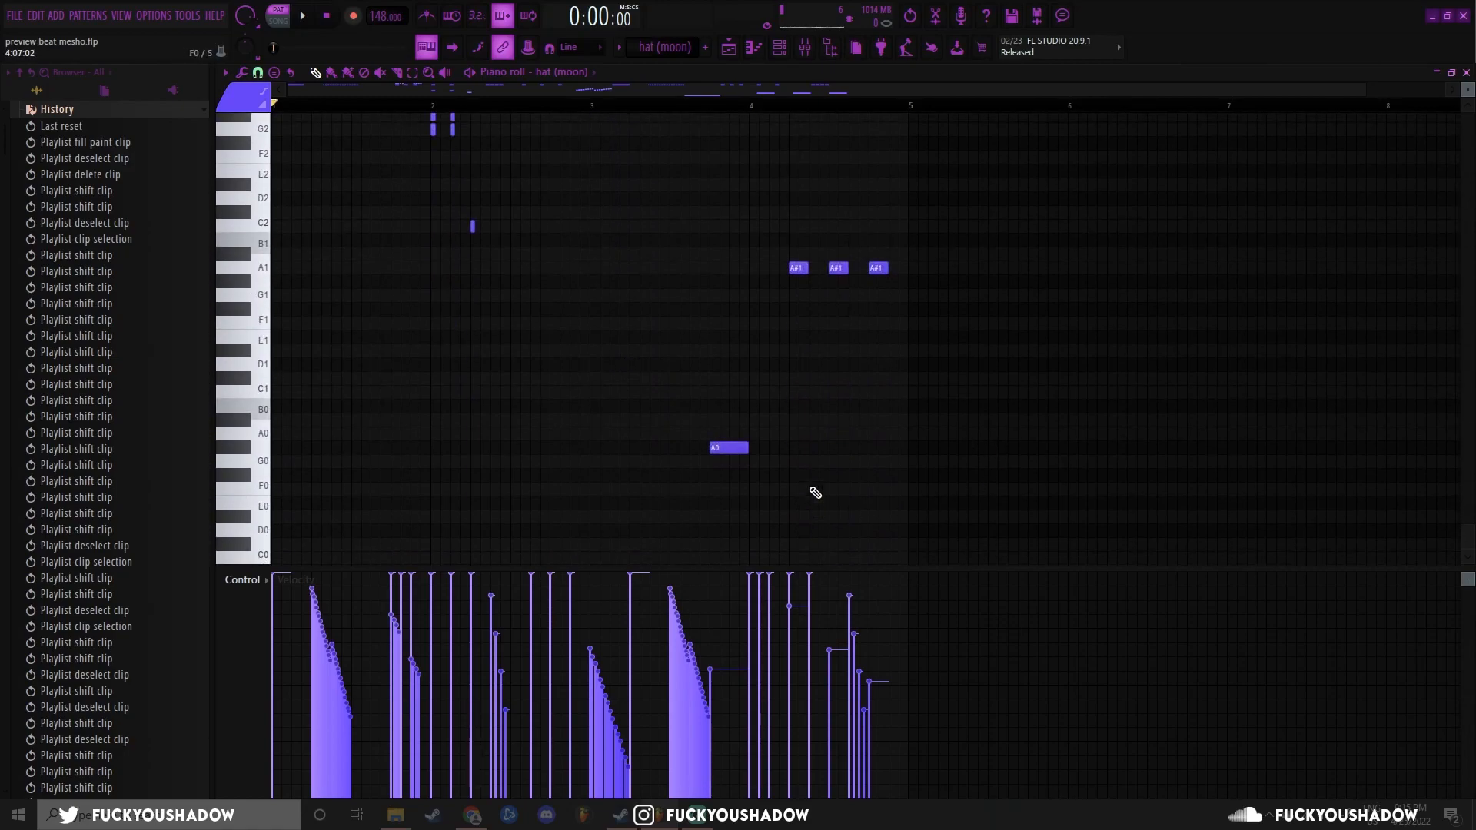
scroll(634, 451, up, 6)
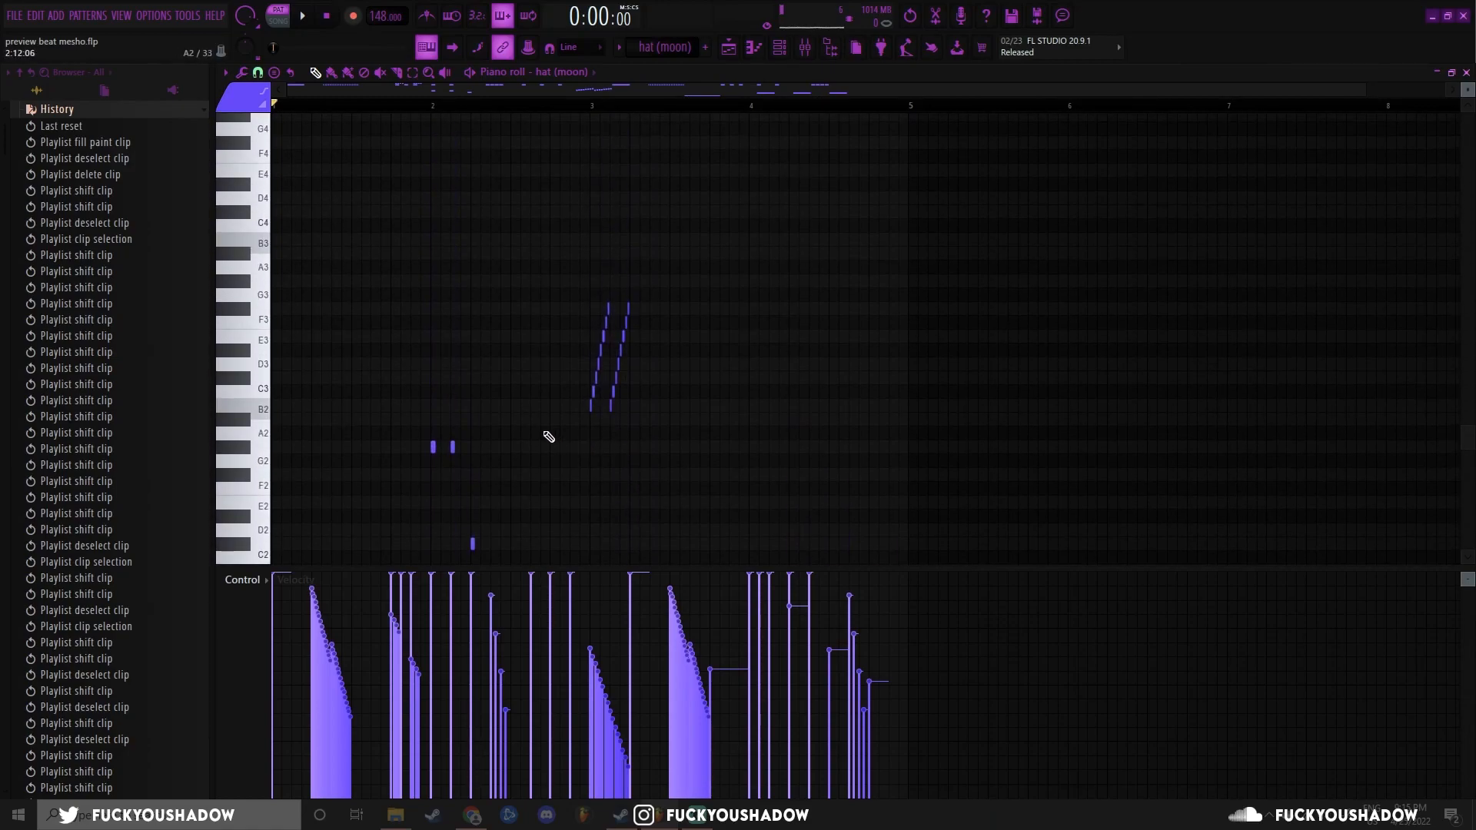
scroll(507, 432, up, 7)
scroll(312, 385, up, 3)
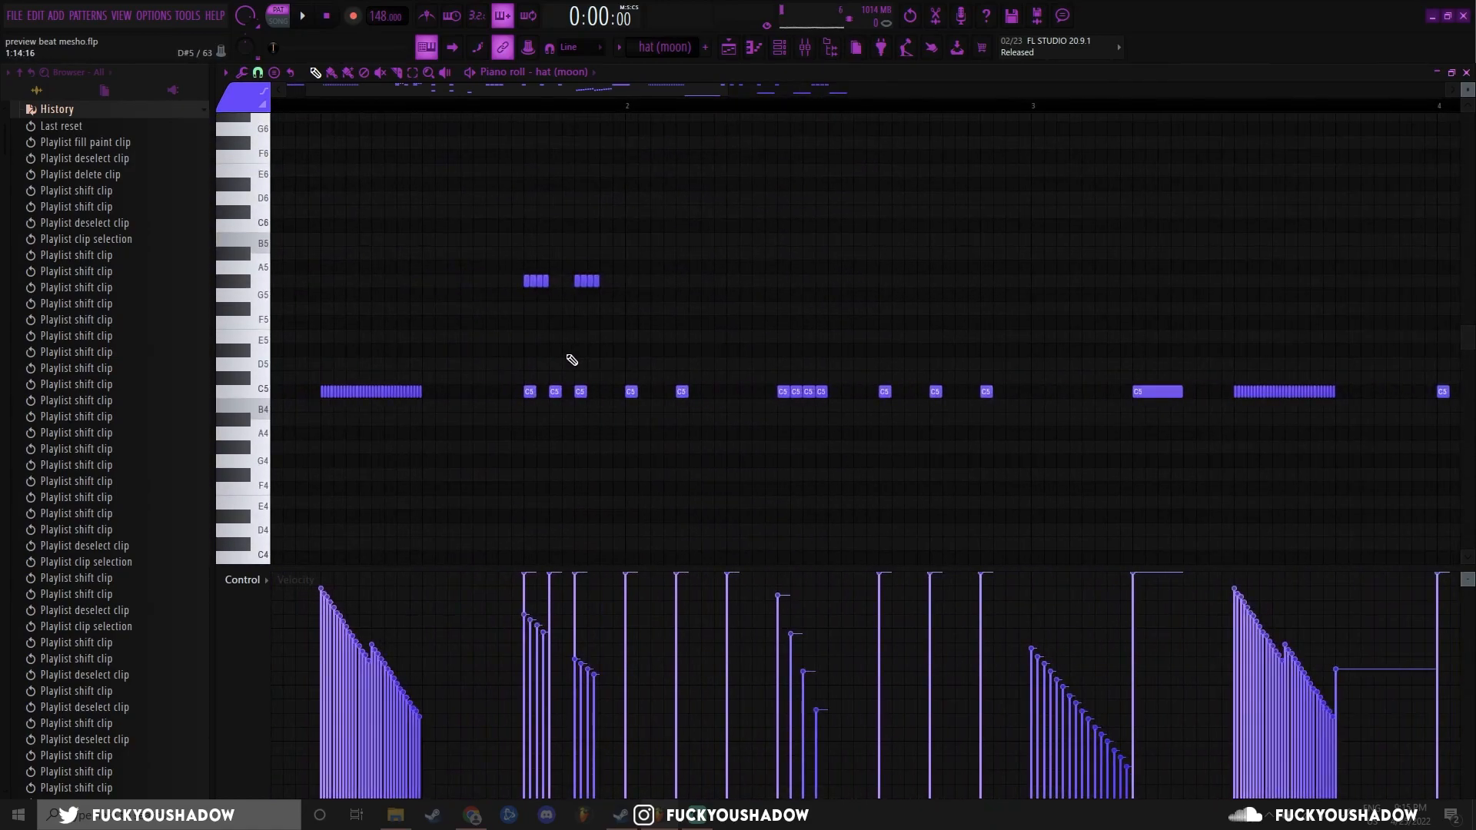
Step: Select the two bursts of G#5 hat notes at the end of bar 1
scroll(571, 360, down, 3)
scroll(452, 293, up, 5)
drag(523, 297, 312, 250)
Step: Select the two G#2 hat notes in bar 2, play them, and select the C#2 note that follows
scroll(618, 309, down, 11)
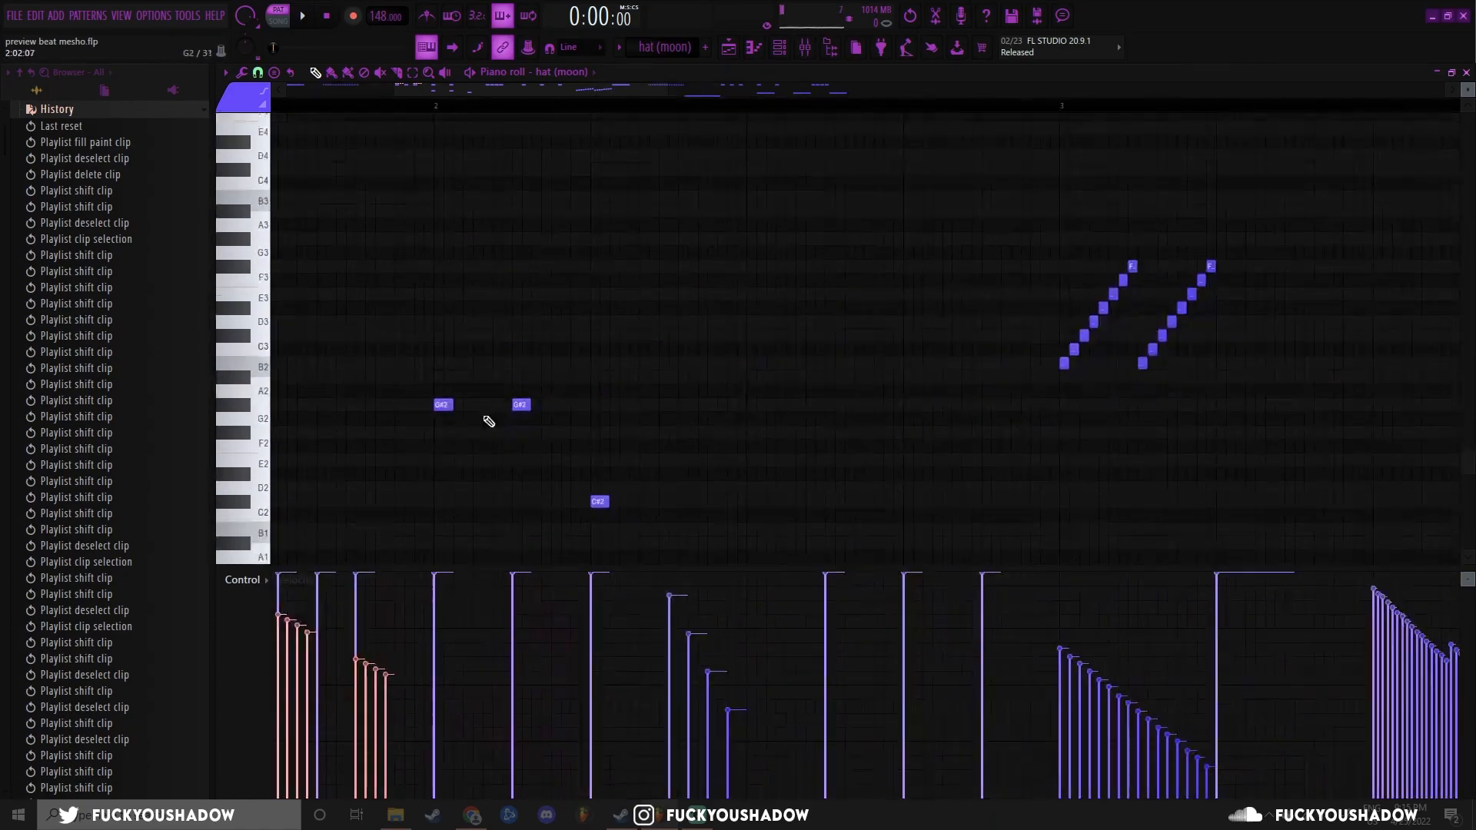
click(521, 322)
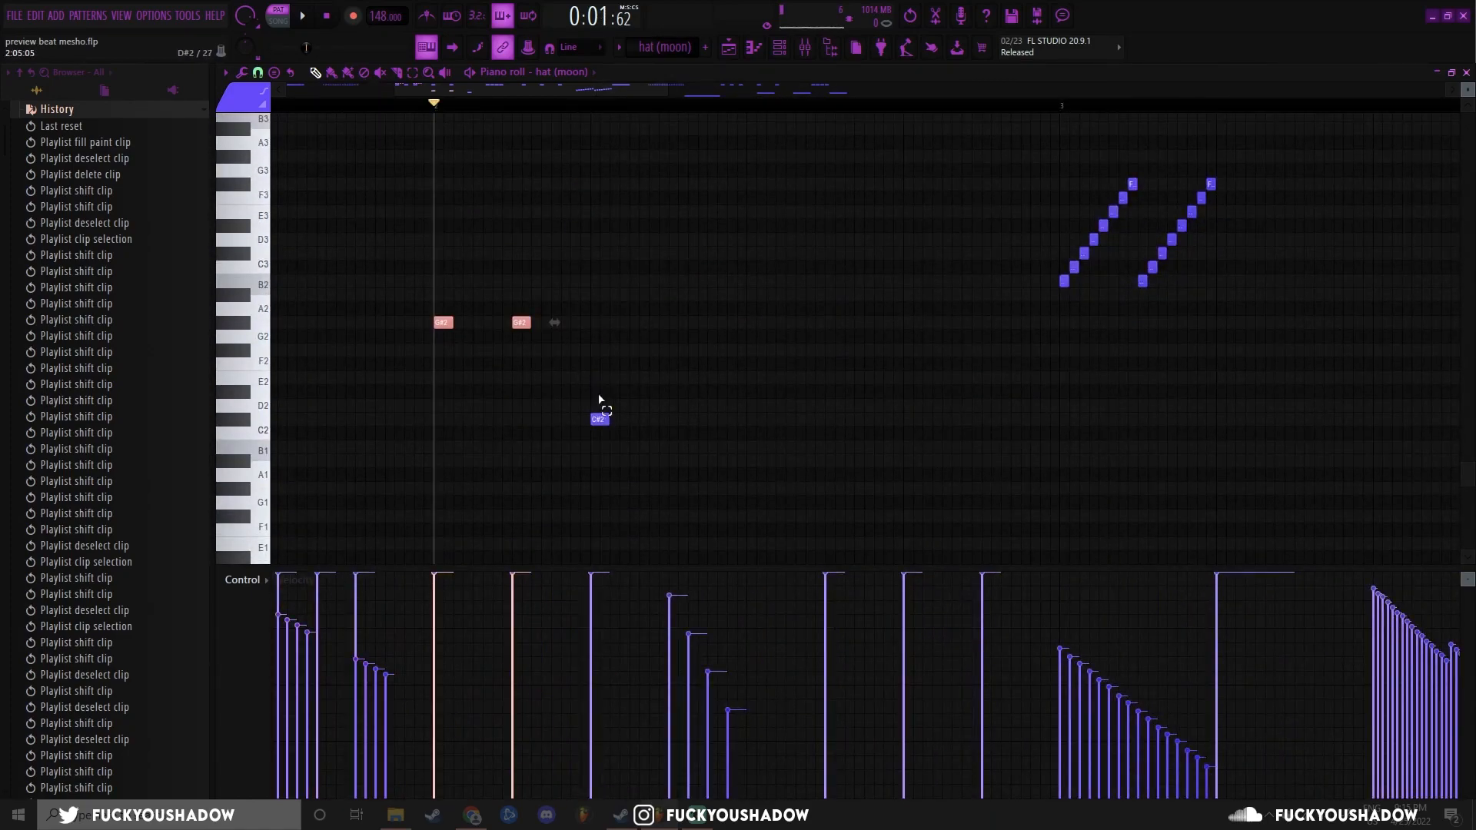
click(600, 419)
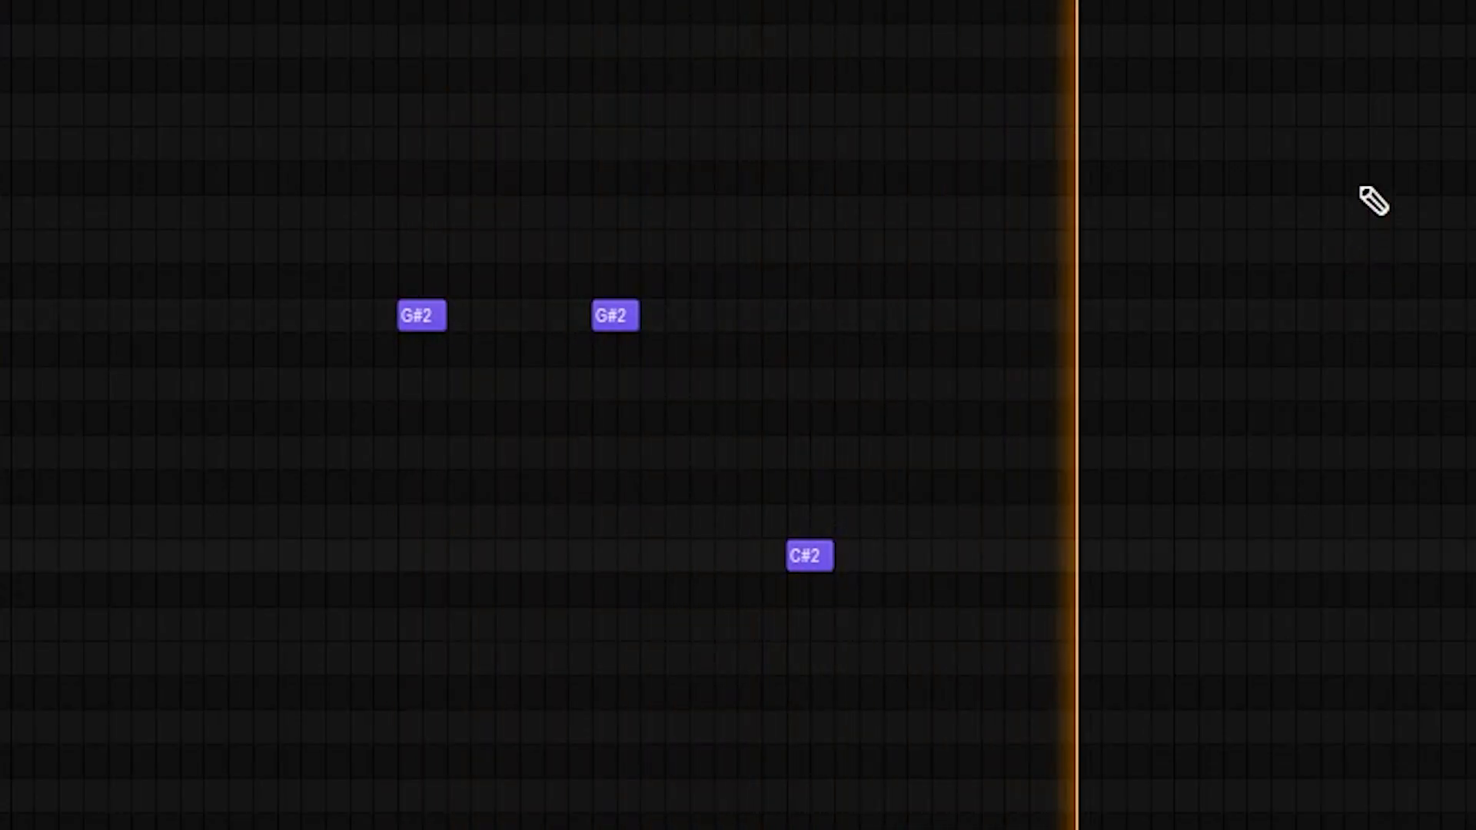
click(599, 419)
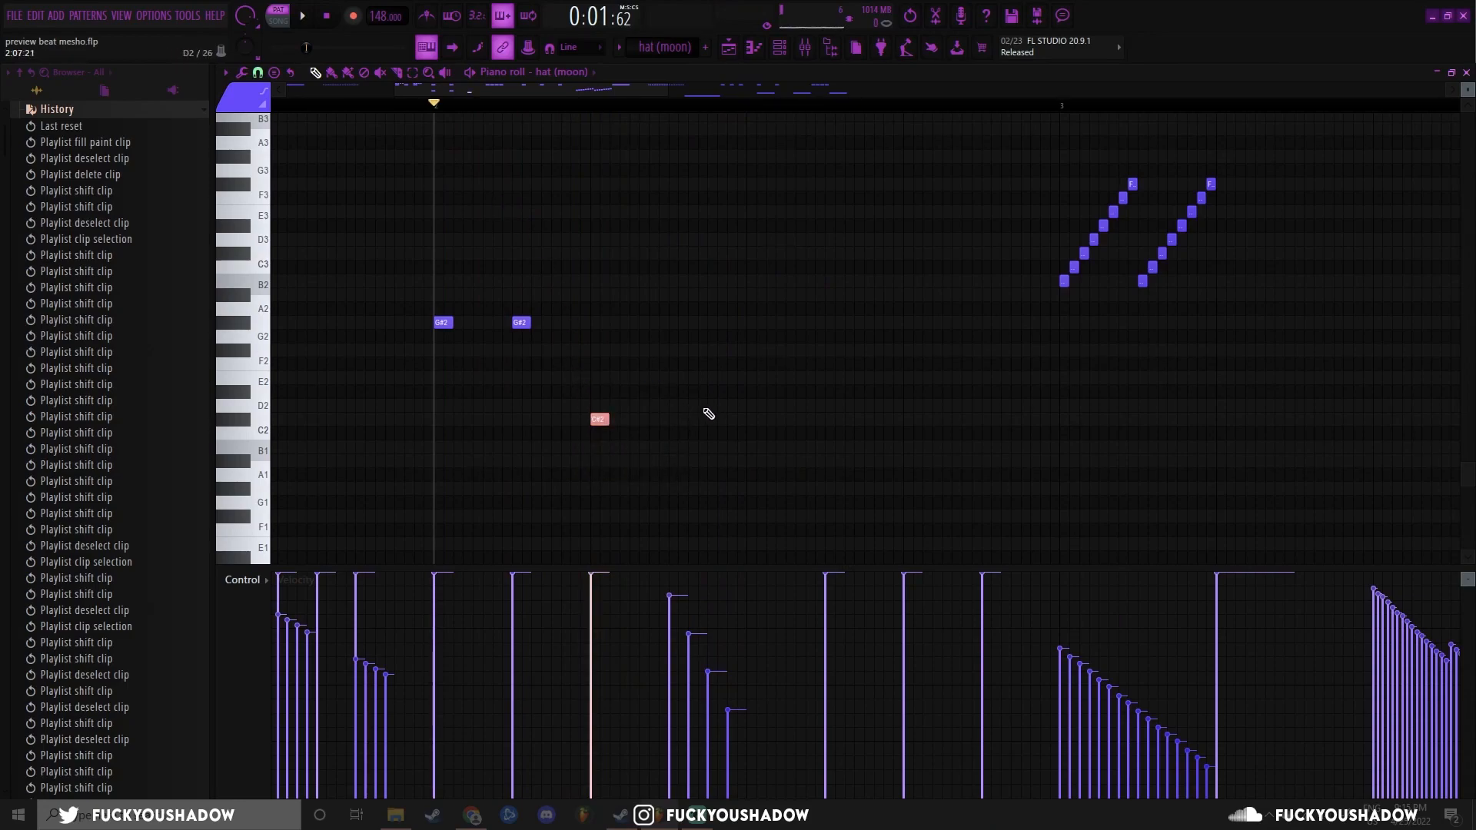
Step: Examine the two ascending hat runs from B2 to F#3 at the start of bar 3
scroll(708, 414, up, 4)
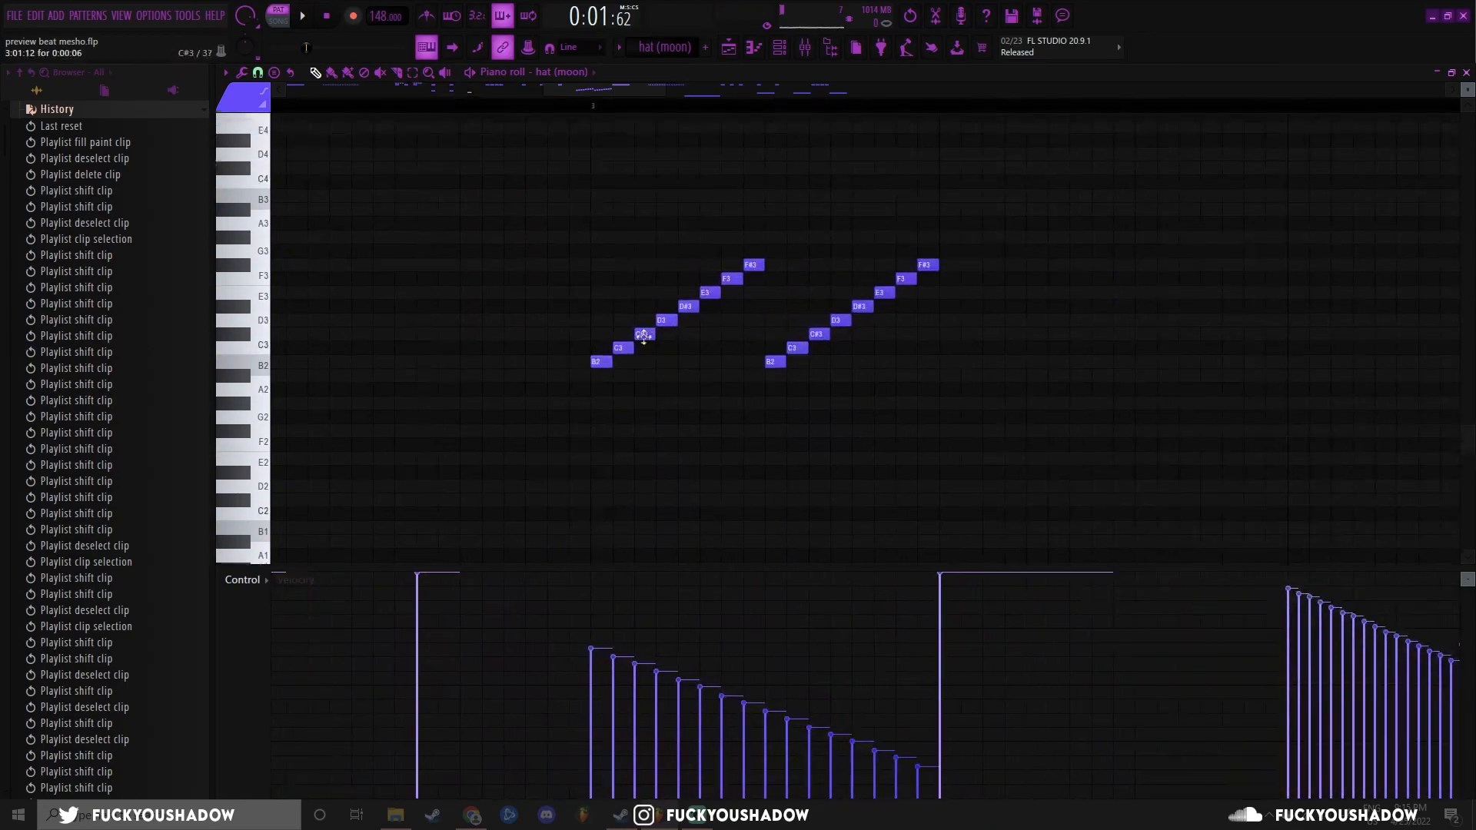
scroll(771, 399, down, 2)
scroll(823, 466, up, 1)
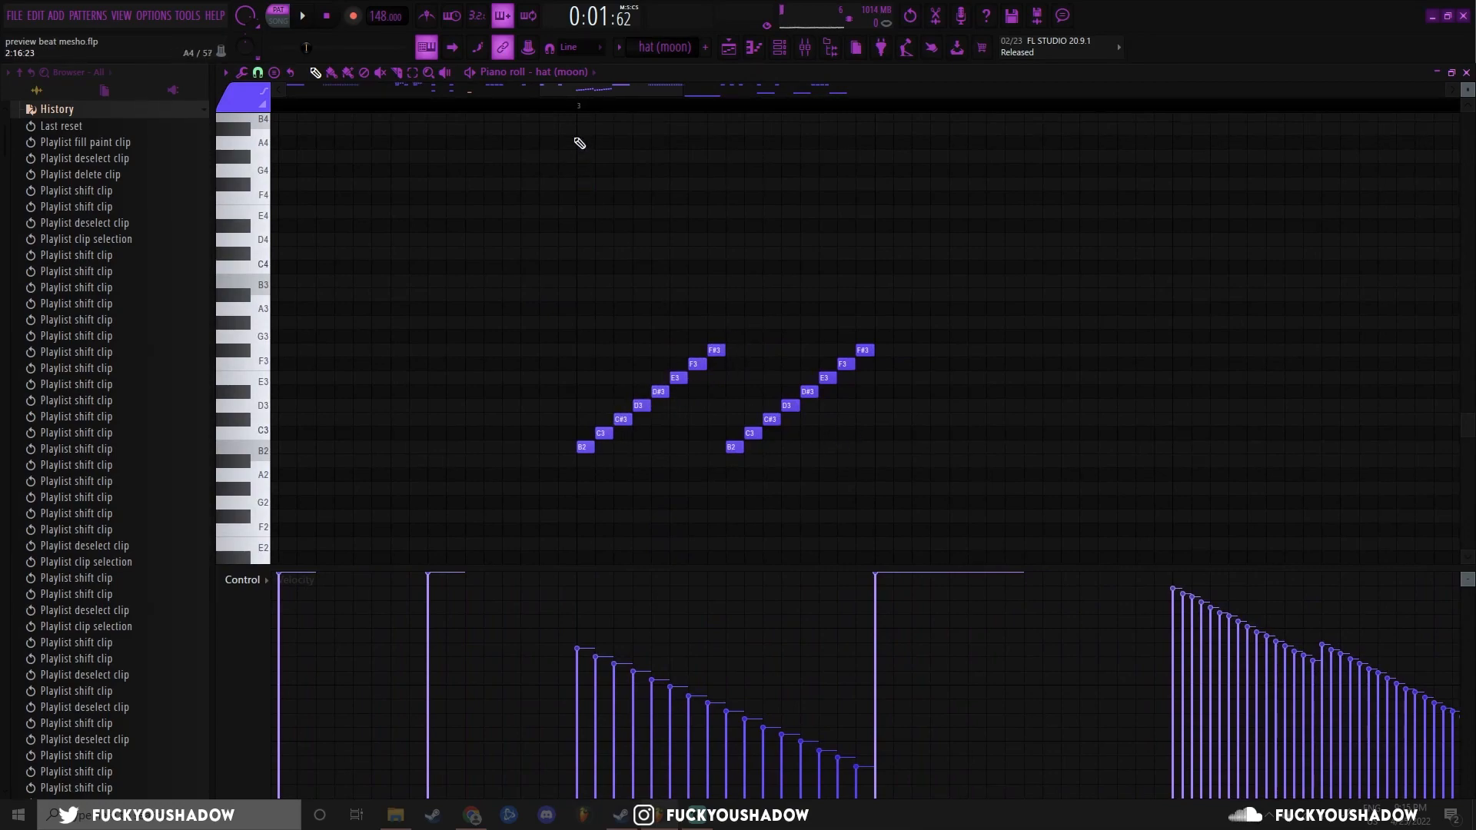
Step: Select the three A#1 hat notes in bar 4, then clear the selection
scroll(797, 284, down, 3)
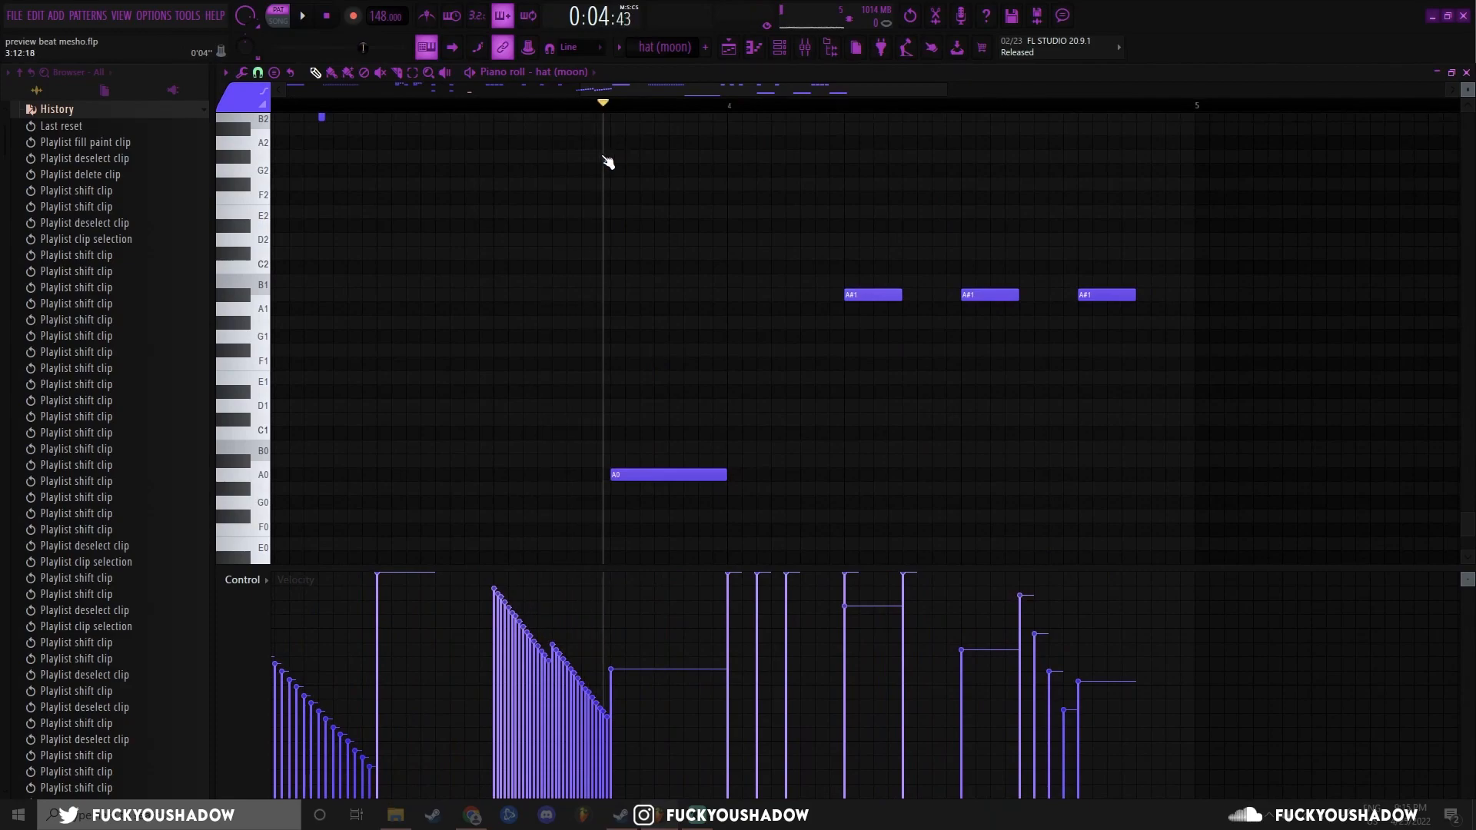
scroll(608, 162, down, 1)
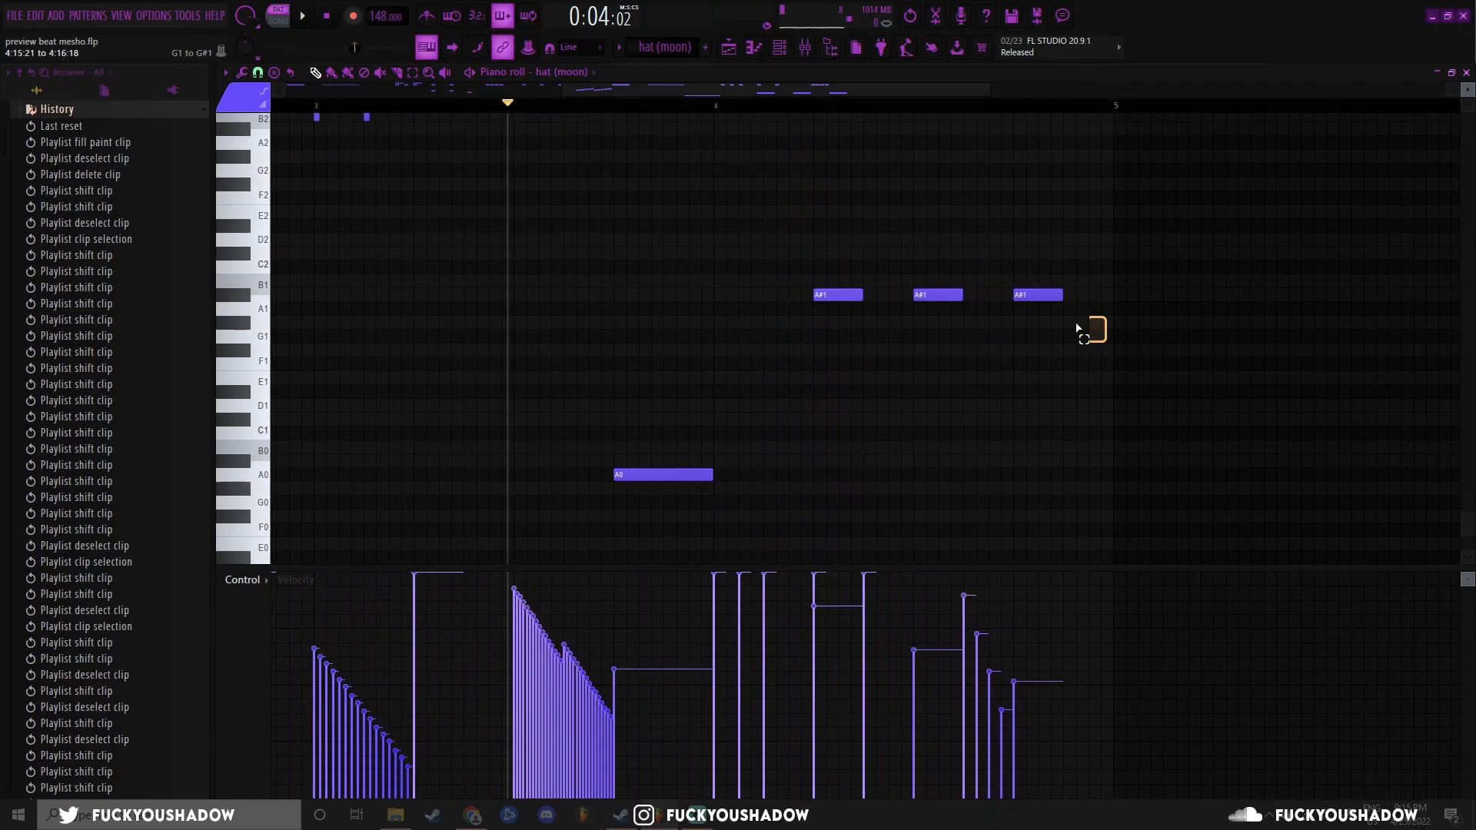
drag(1076, 328, 813, 285)
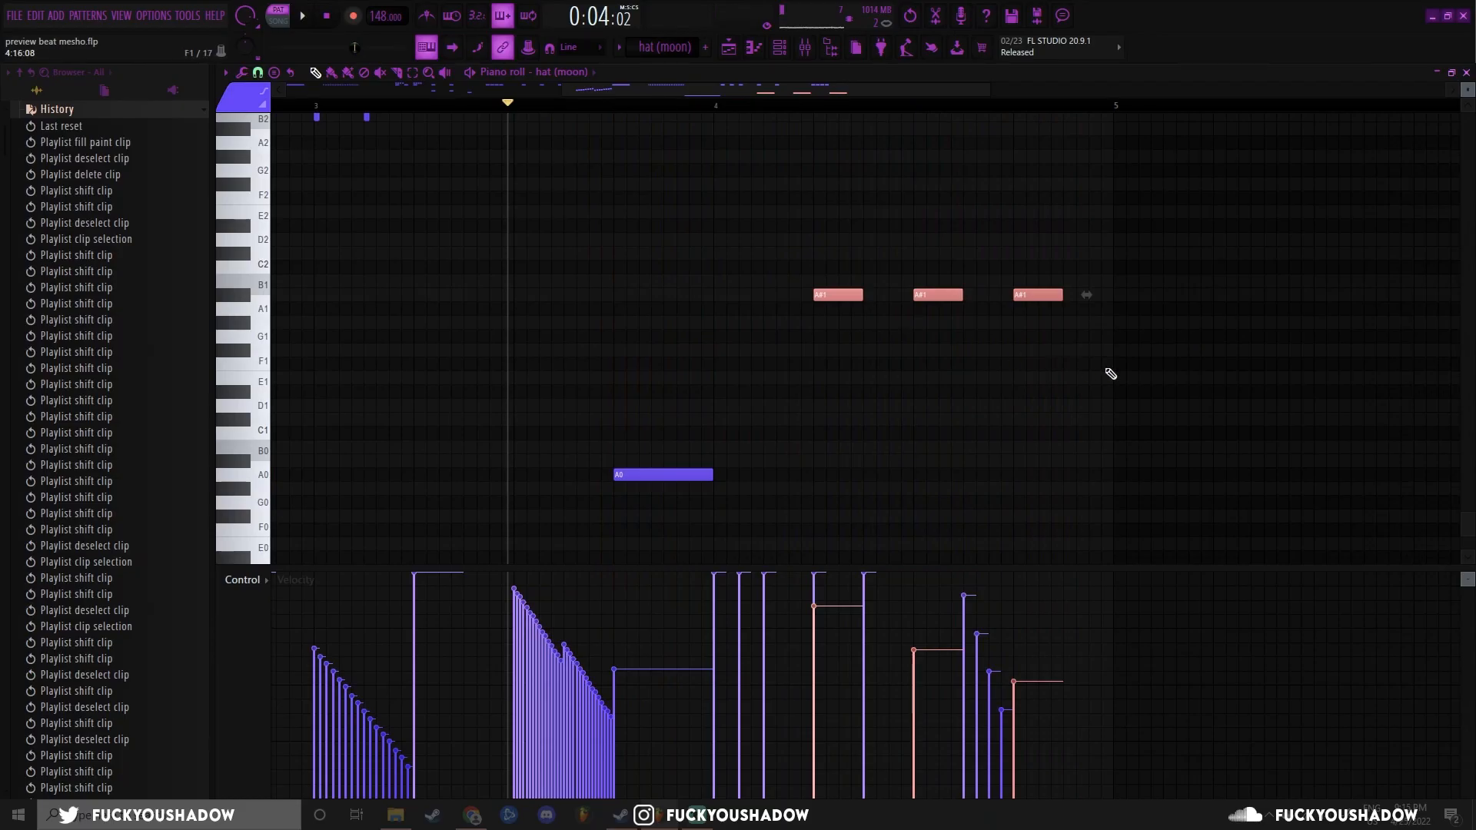
scroll(1120, 370, down, 3)
ctrl+click(1106, 376)
Step: Compare the positions of the hat pattern's low pitched notes between A0 and the ascending runs in bar 3
scroll(956, 425, up, 6)
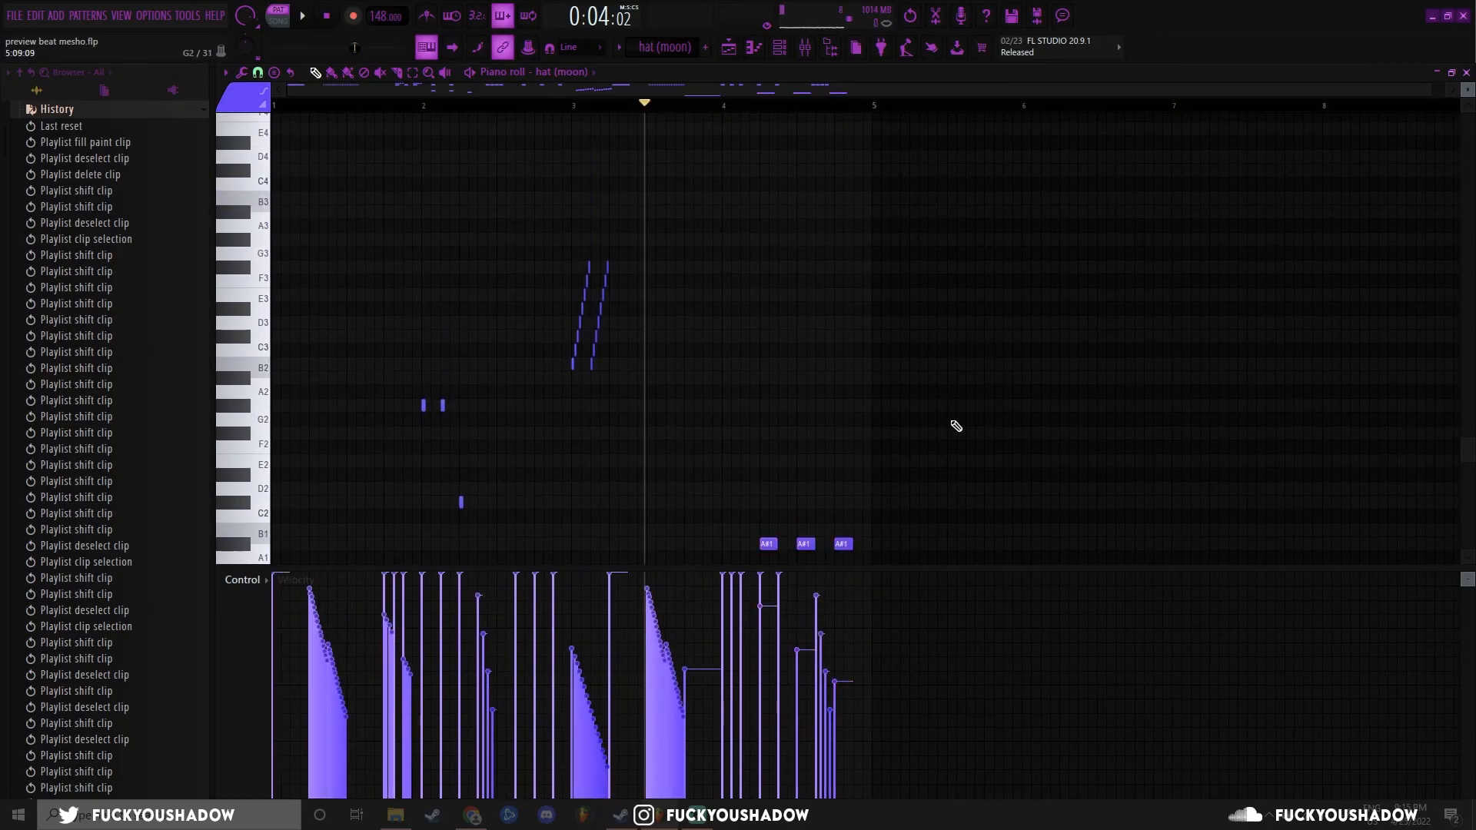
scroll(692, 392, down, 6)
scroll(580, 360, up, 3)
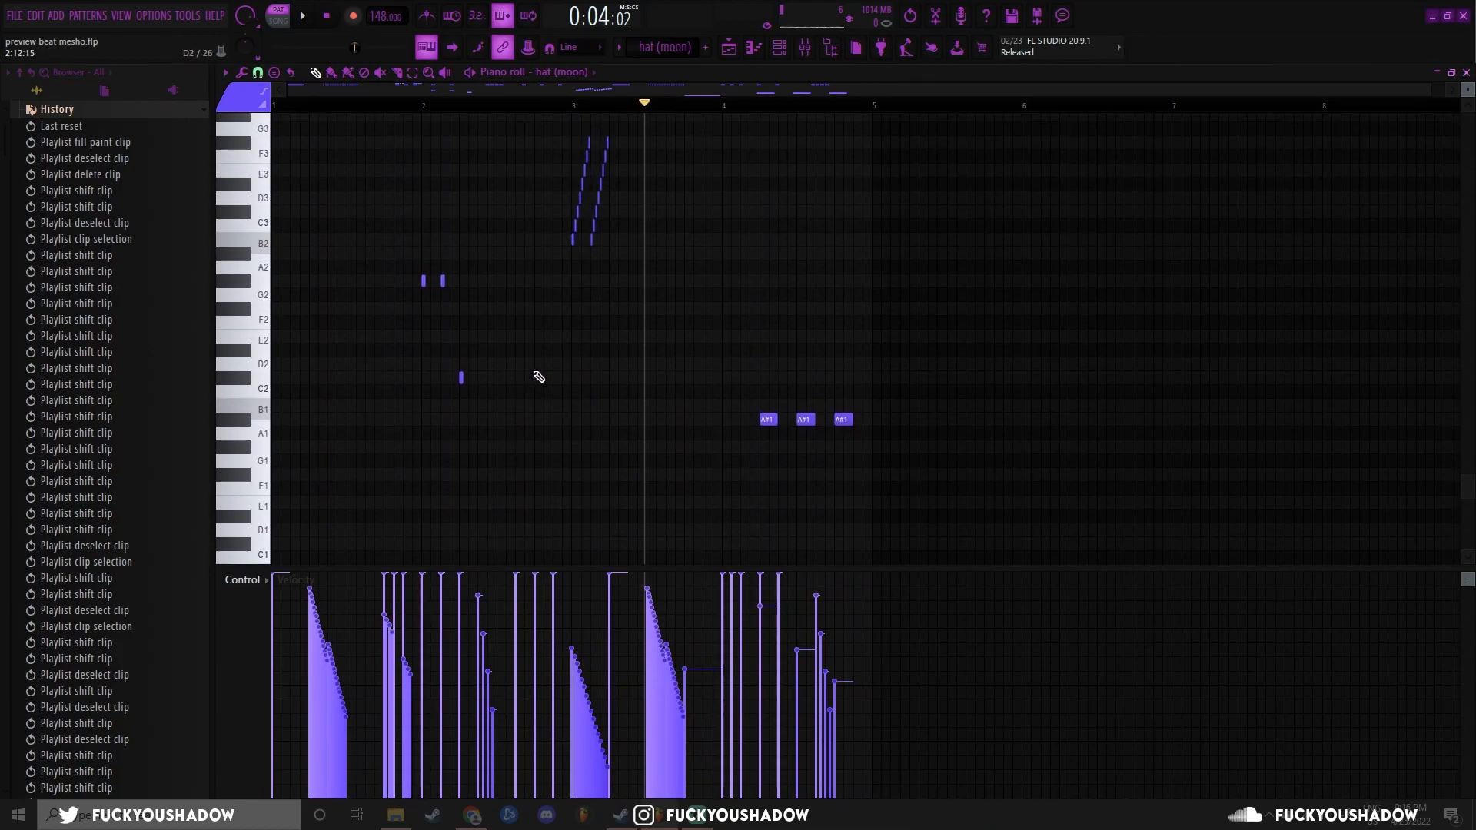
scroll(702, 346, up, 5)
scroll(702, 345, down, 8)
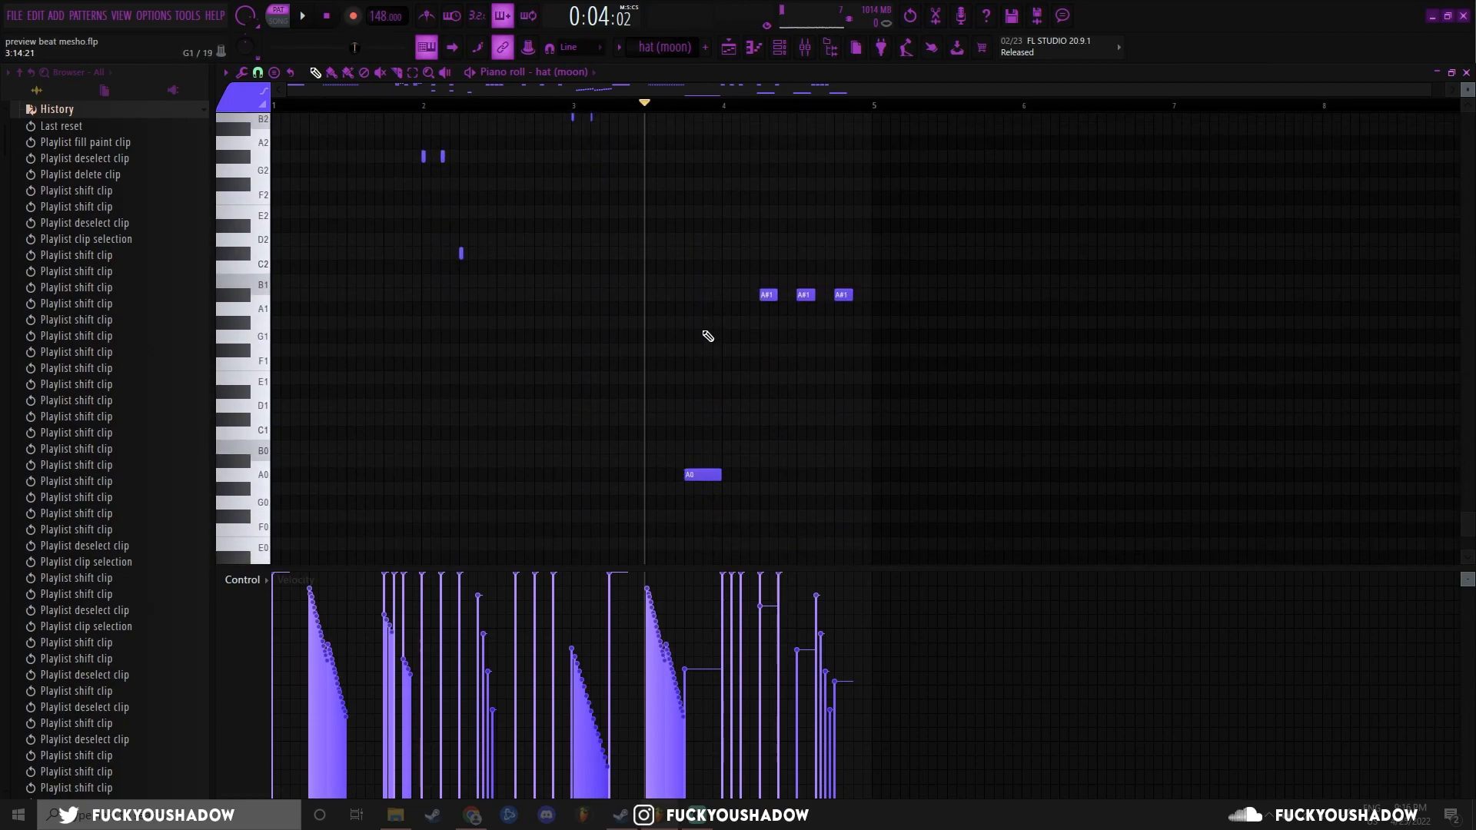
scroll(707, 336, up, 5)
scroll(707, 335, down, 5)
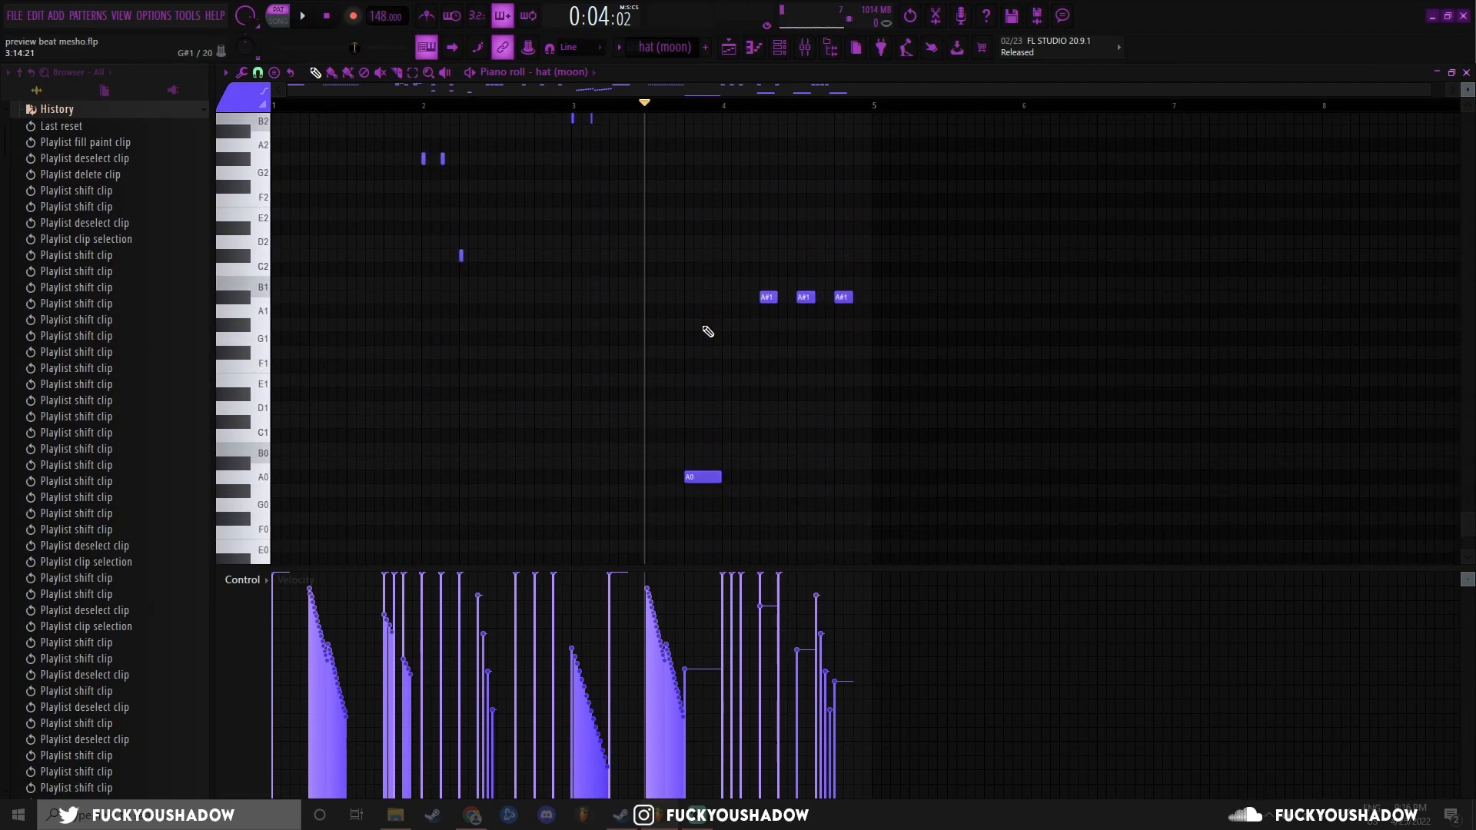
Step: Select all notes of both ascending B2 to F#3 hat runs at bar 3
scroll(707, 332, up, 8)
ctrl+scroll(596, 343, up, 3)
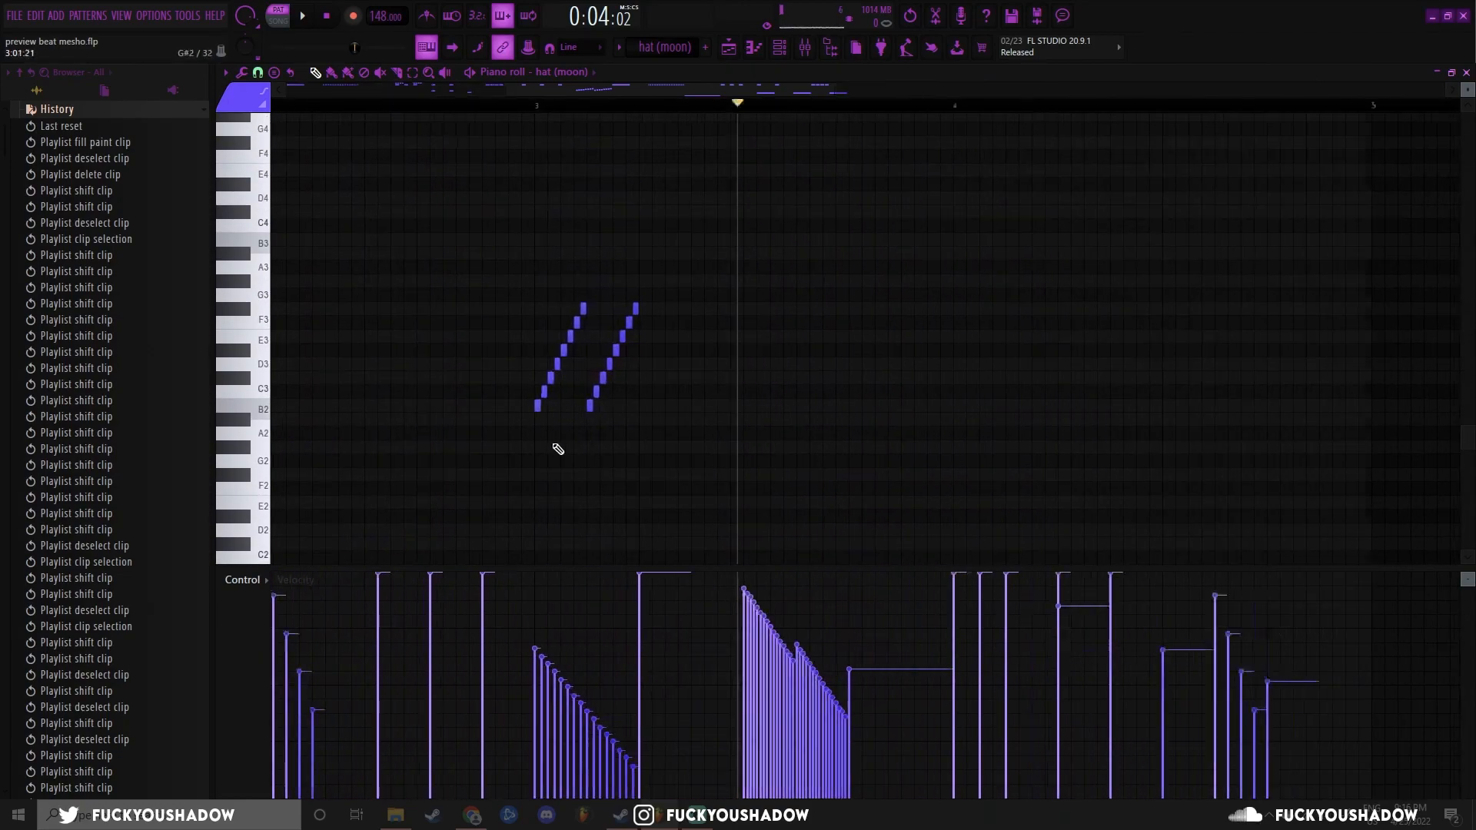
ctrl+scroll(556, 449, up, 4)
ctrl+drag(724, 453, 370, 207)
ctrl+drag(903, 496, 279, 188)
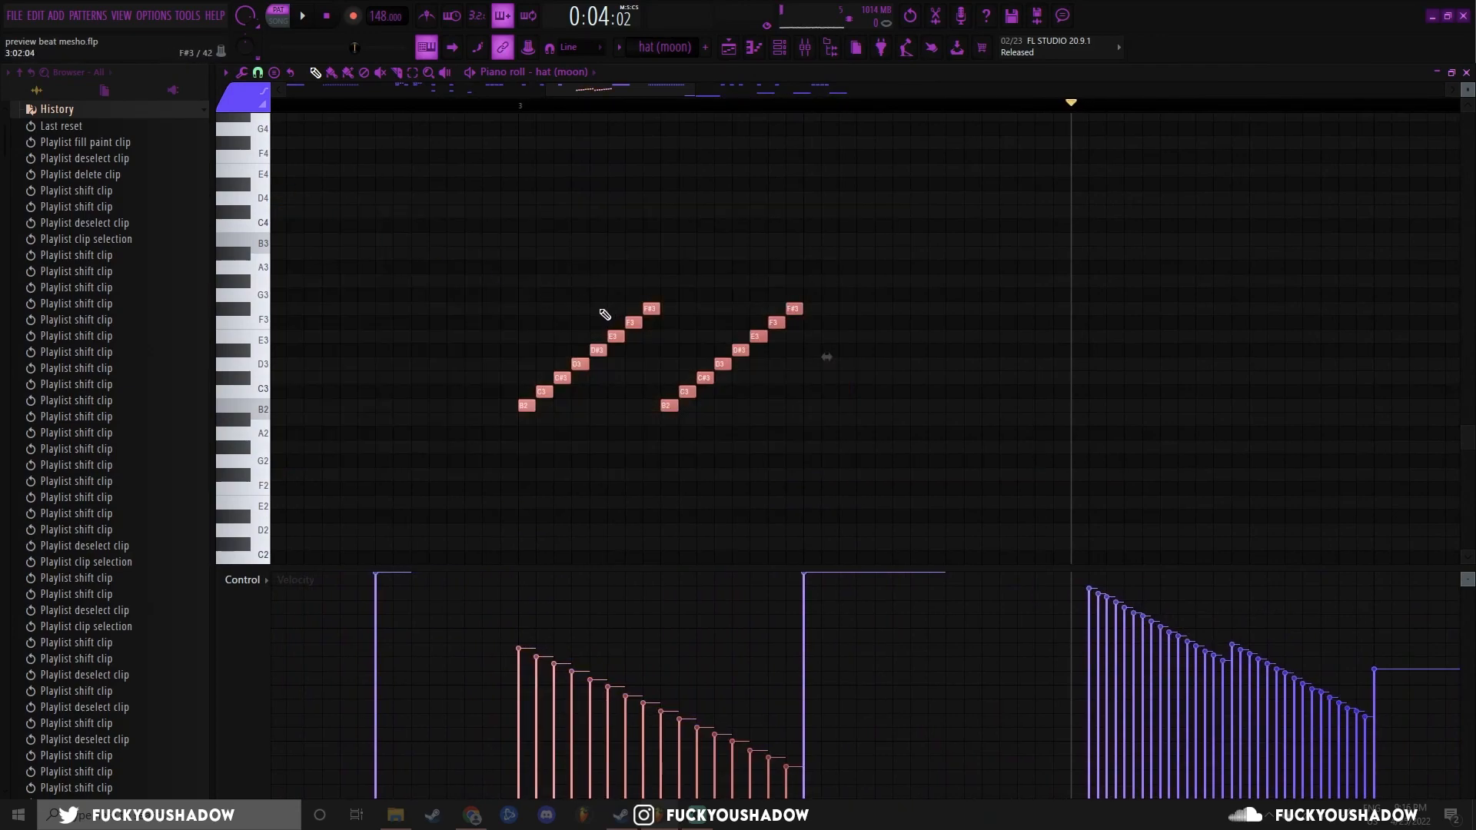
Step: Select the G#2 and C#2 hat notes in bar 2
ctrl+scroll(477, 406, down, 6)
scroll(432, 431, down, 4)
ctrl+scroll(438, 430, up, 2)
ctrl+drag(582, 424, 407, 224)
Step: Select the long A0 hat note at the end of bar 3, then the three A#1 notes in bar 4
ctrl+scroll(599, 342, down, 2)
scroll(781, 467, down, 4)
ctrl+scroll(780, 467, up, 4)
ctrl+drag(751, 480, 489, 380)
ctrl+drag(1036, 315, 732, 234)
ctrl+scroll(615, 285, down, 3)
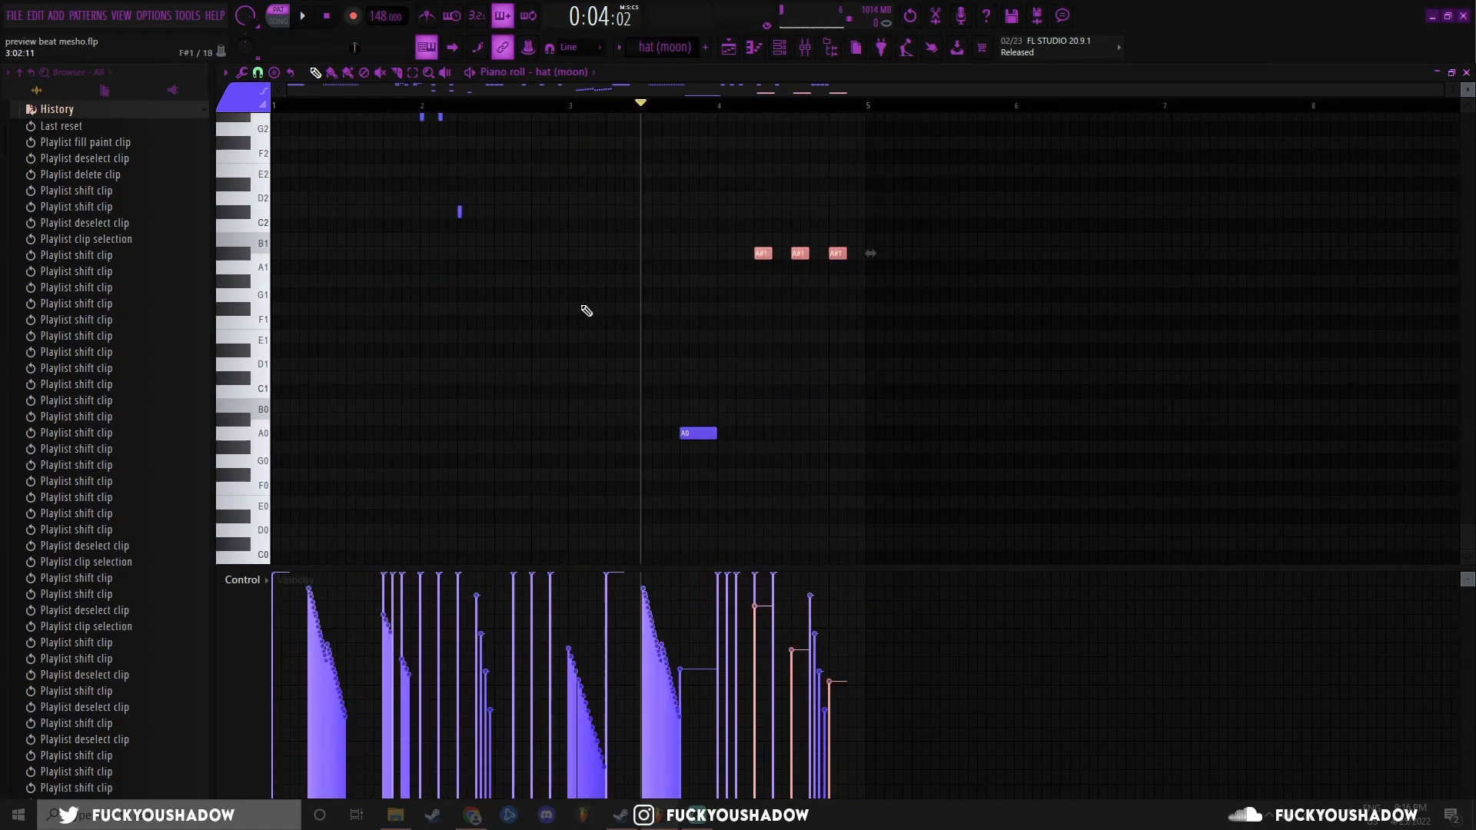
Step: Deselect the hat notes, then open the mm-isolation808 (1) piano roll and play its pattern
scroll(584, 330, up, 10)
key(ctrl+d)
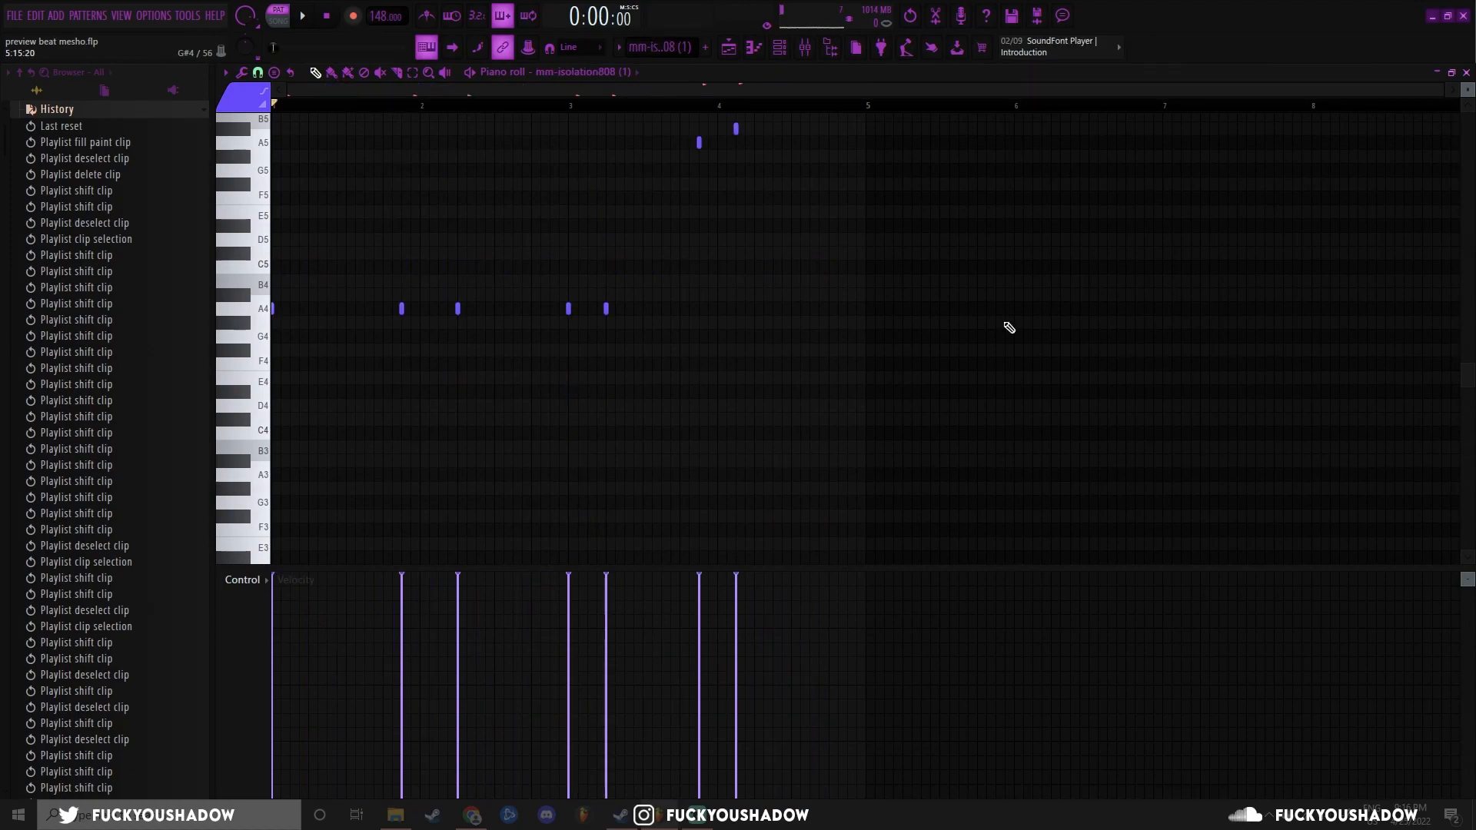
scroll(987, 331, up, 4)
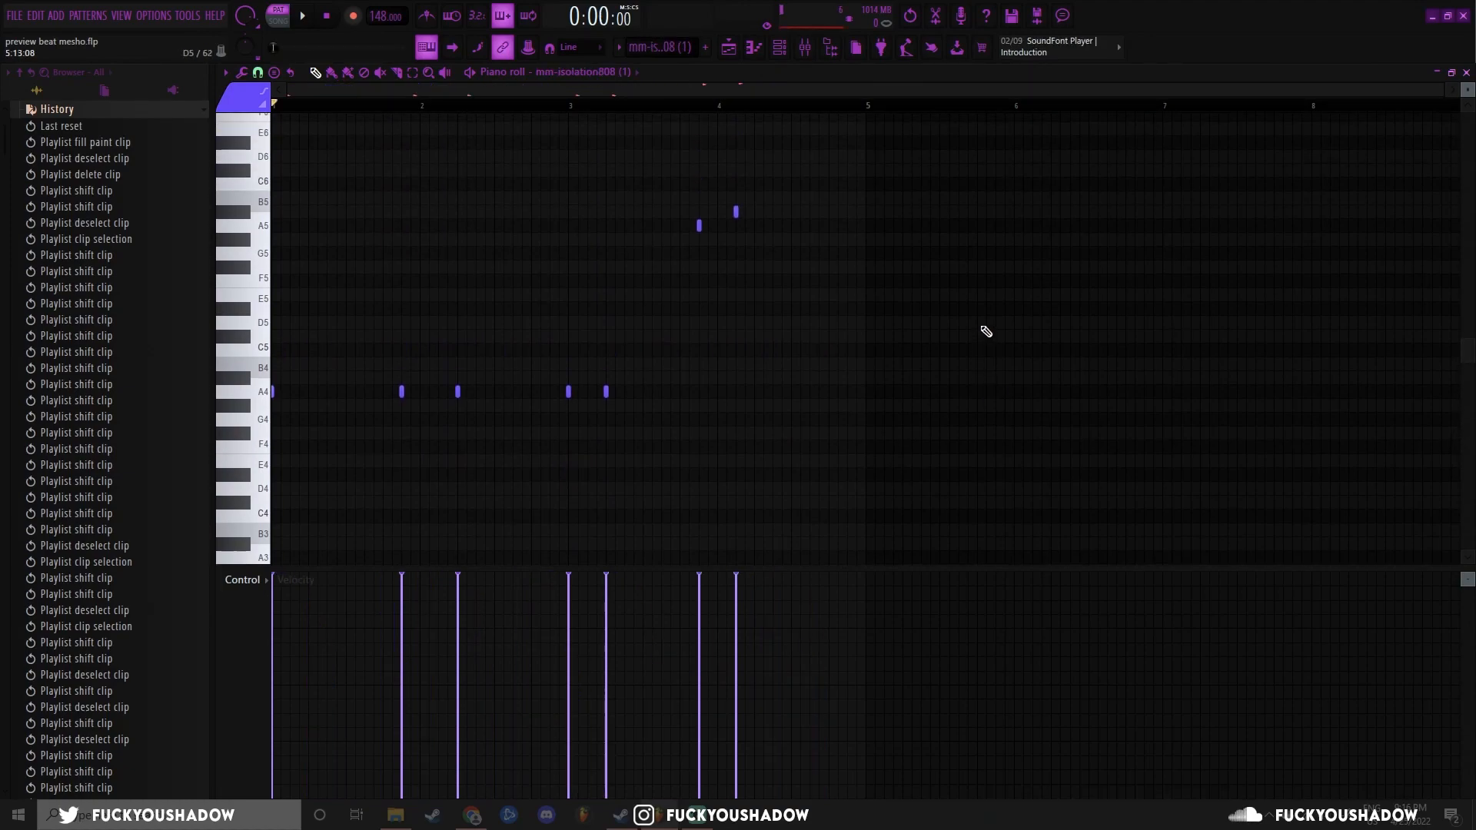
scroll(988, 331, down, 2)
key(space)
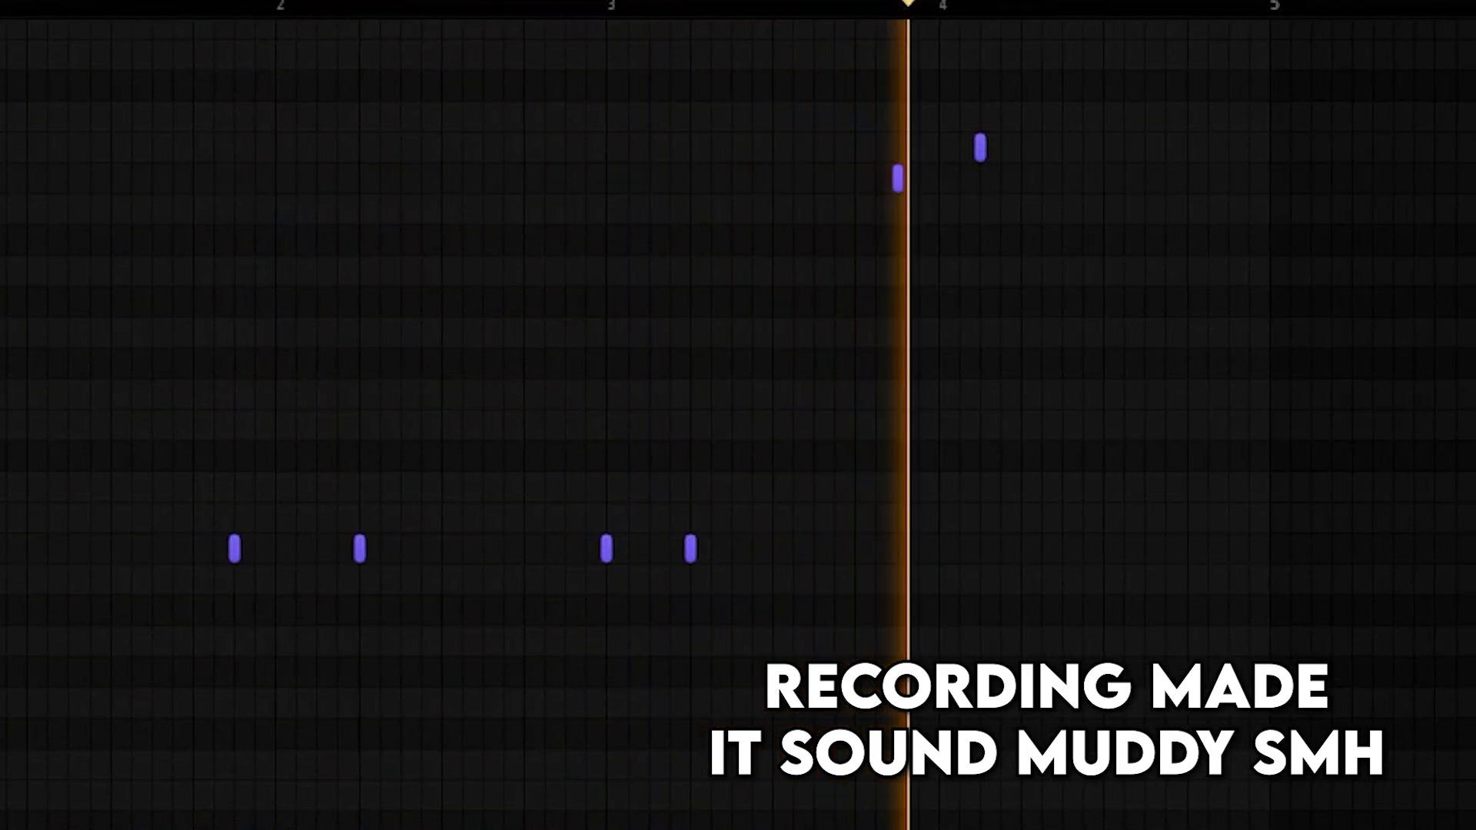
key(space)
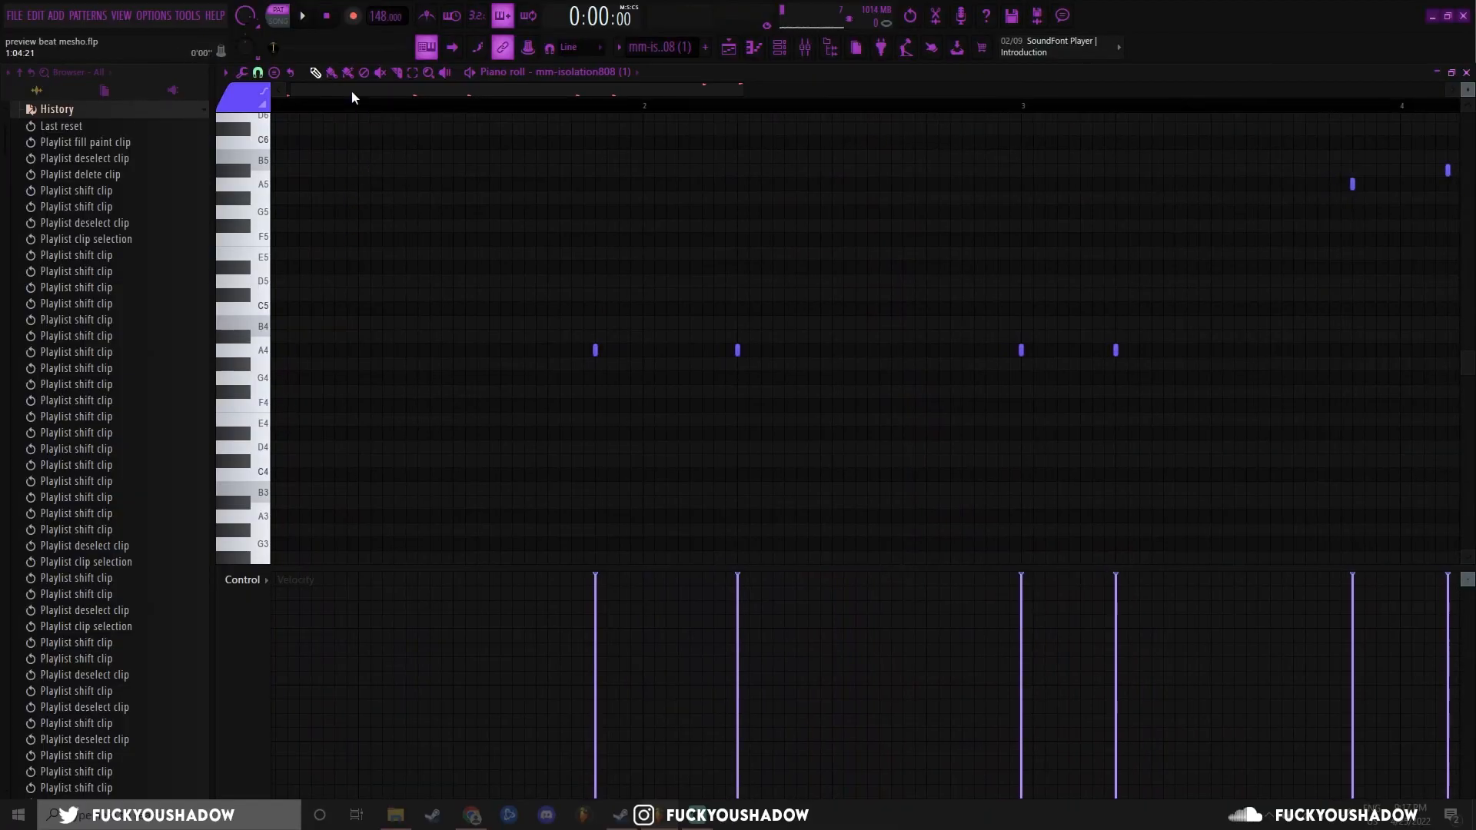
Step: Select the five short A4 notes across bars 1 to 3 of the mm-isolation808 (1) pattern
scroll(243, 408, up, 5)
scroll(243, 408, down, 8)
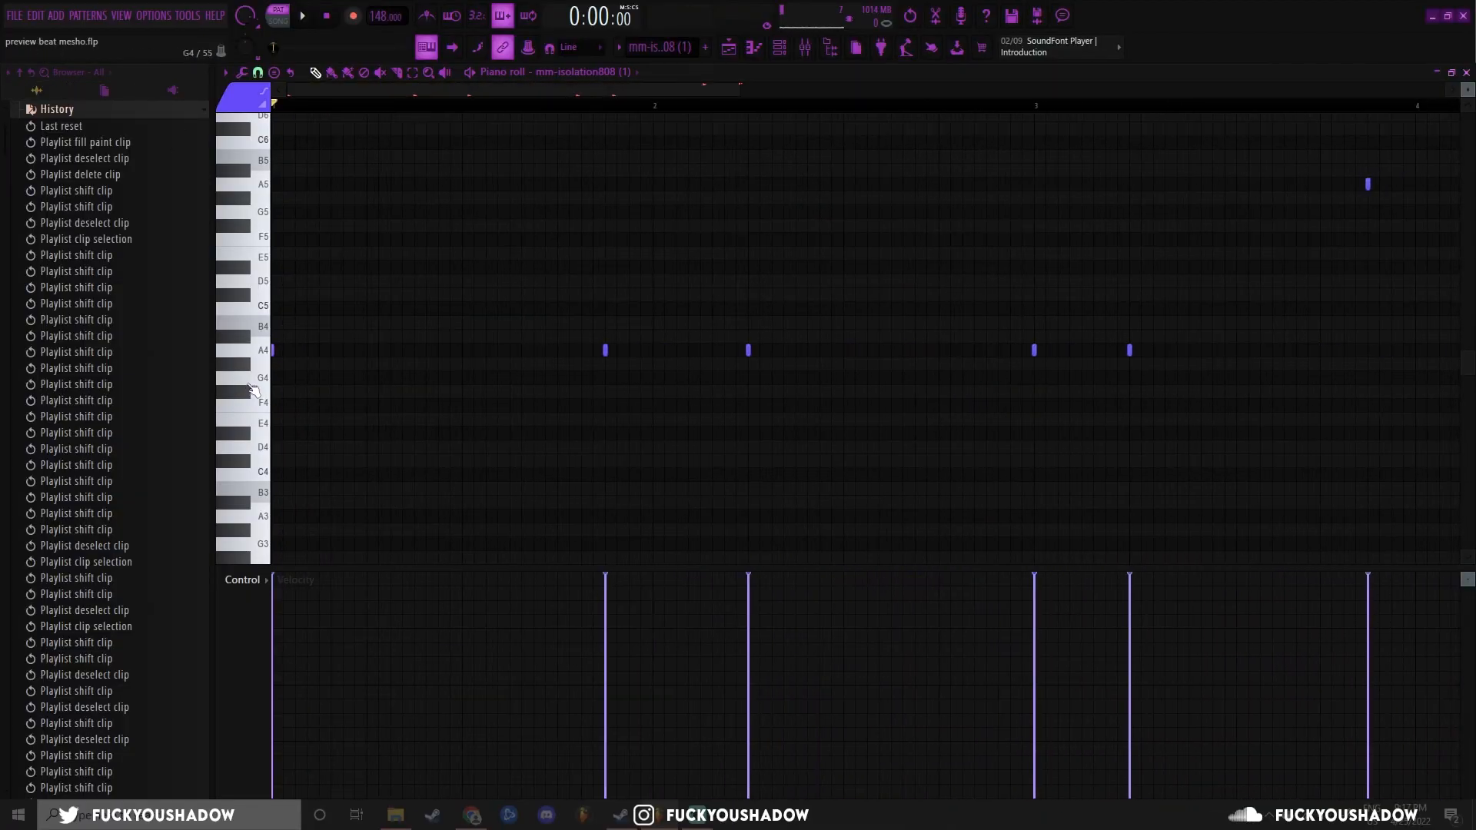
drag(696, 397, 269, 348)
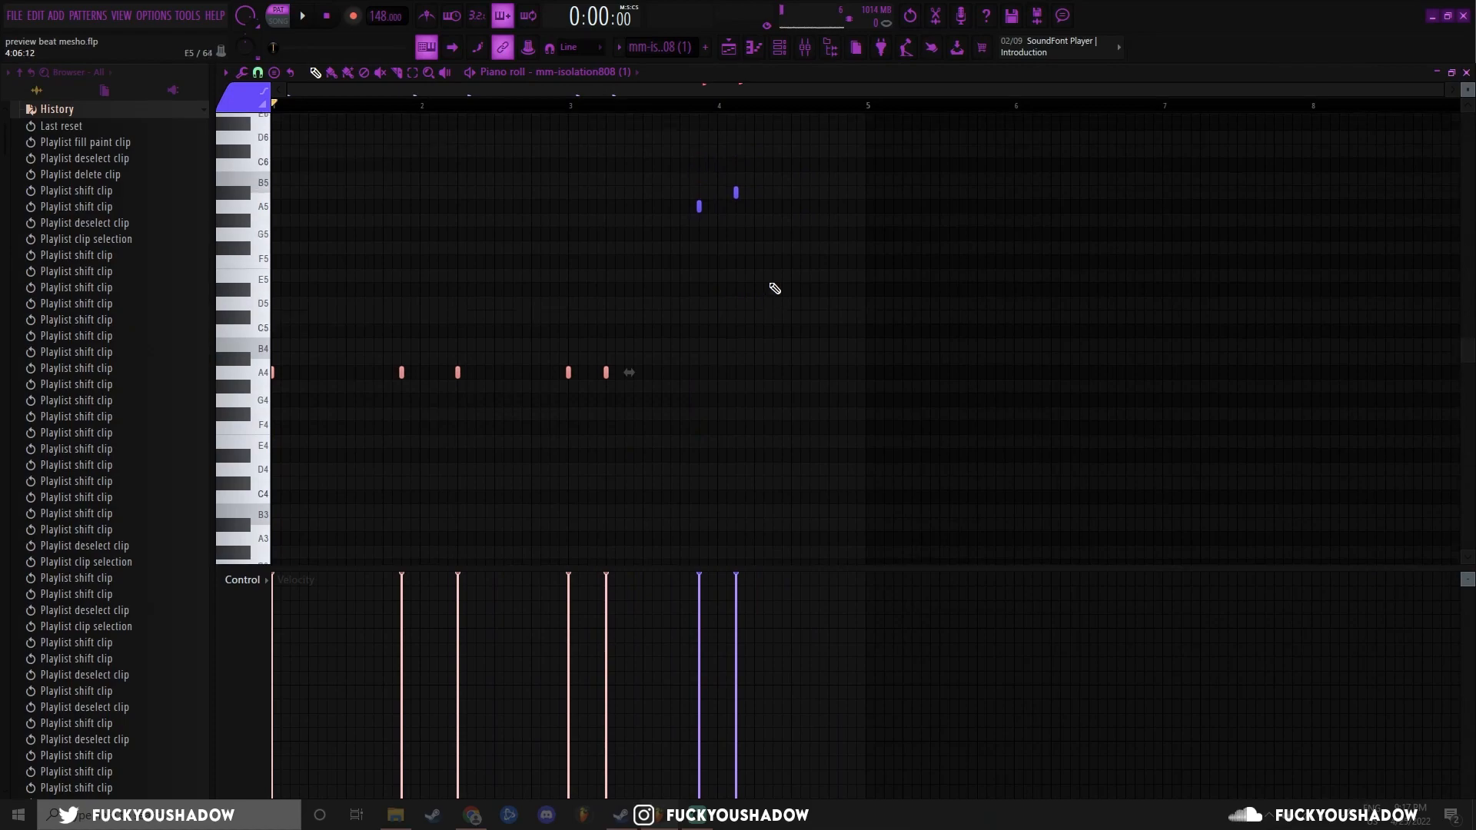
Step: Shorten the A#5 note in bar 4 to a thin sliver and play the pattern from the end of bar 3
scroll(769, 308, up, 2)
scroll(831, 297, up, 3)
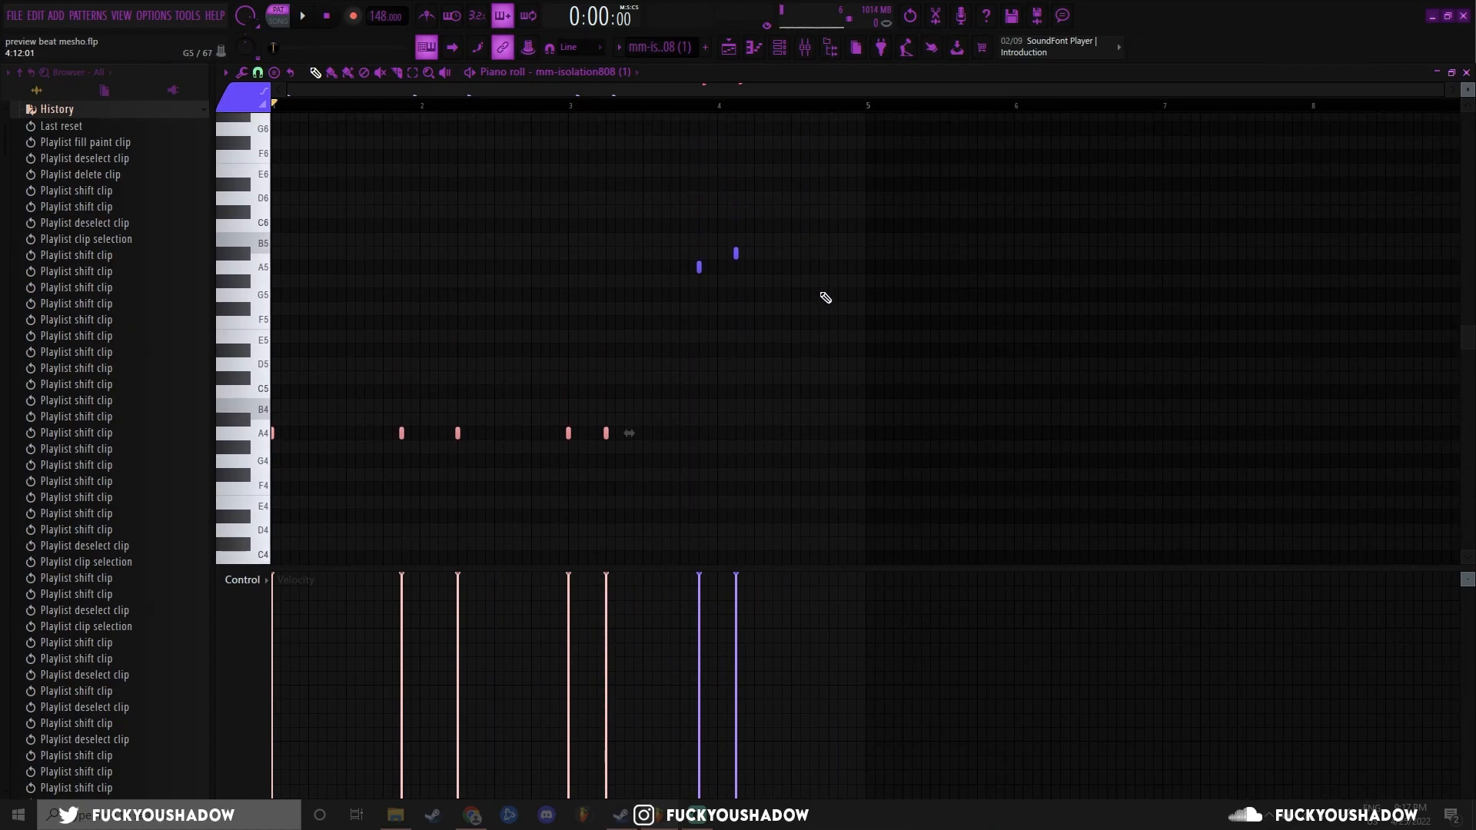
scroll(768, 292, up, 3)
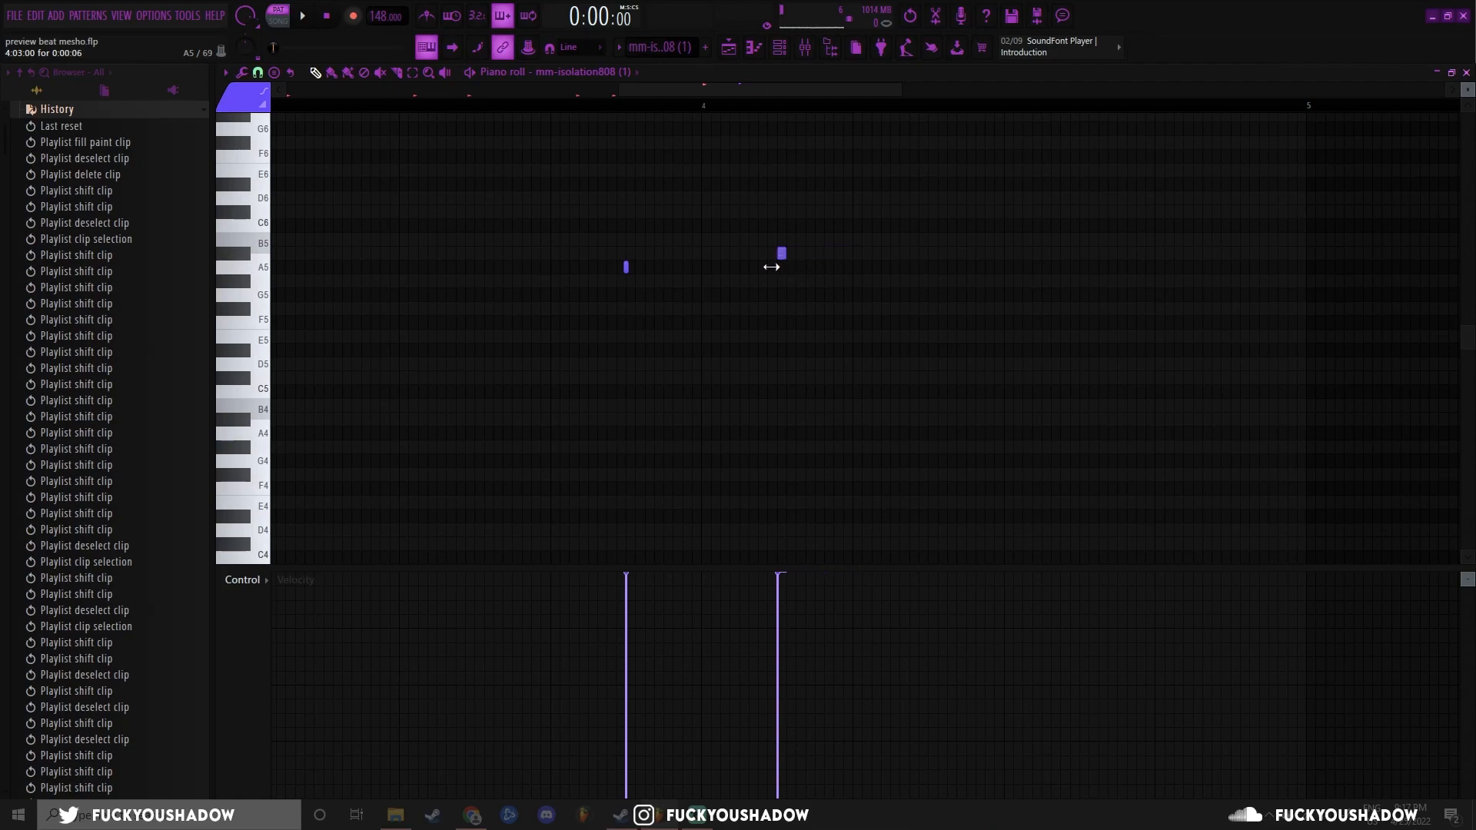
scroll(725, 186, down, 3)
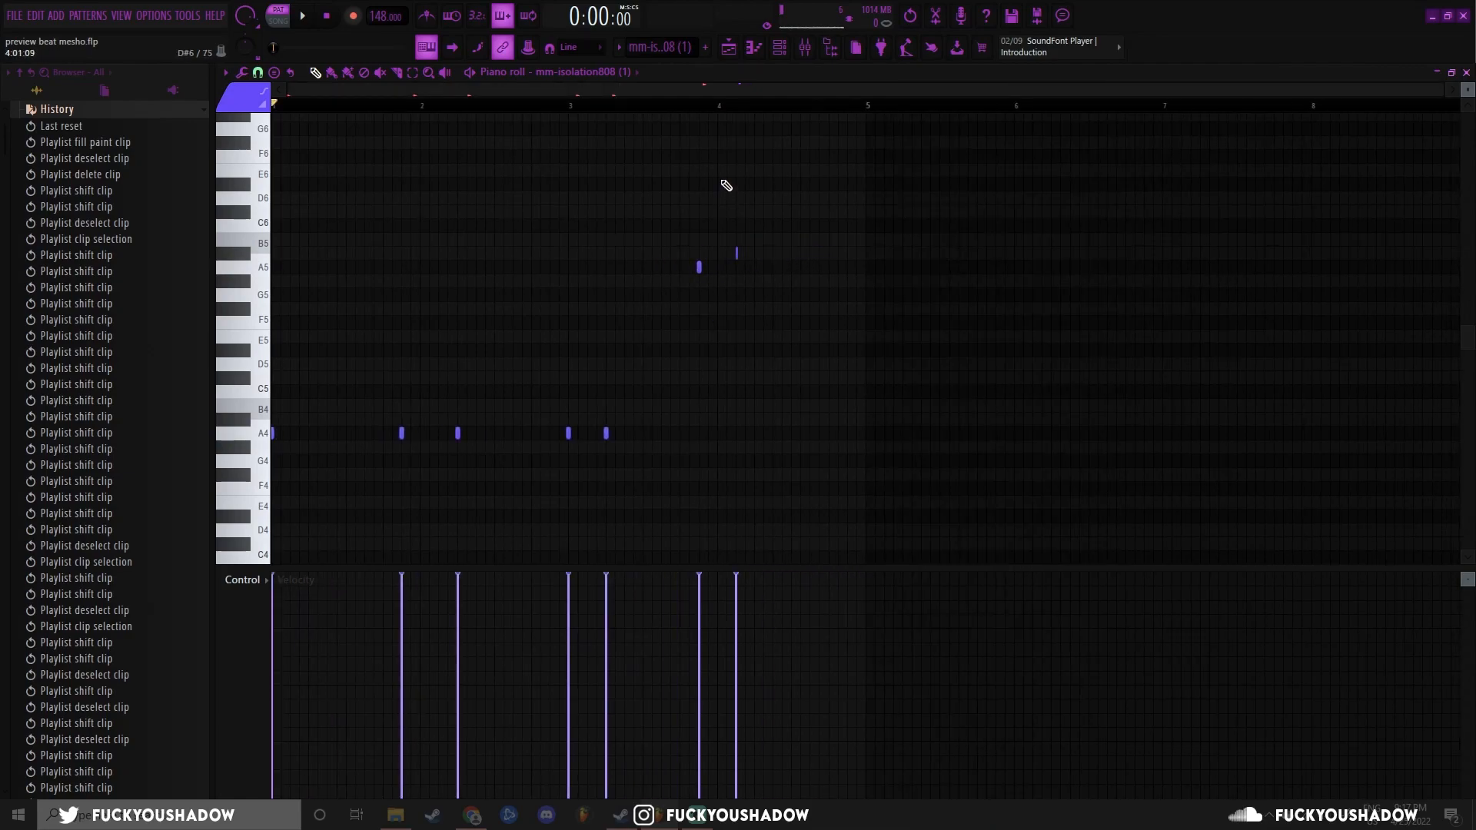
click(696, 108)
key(space)
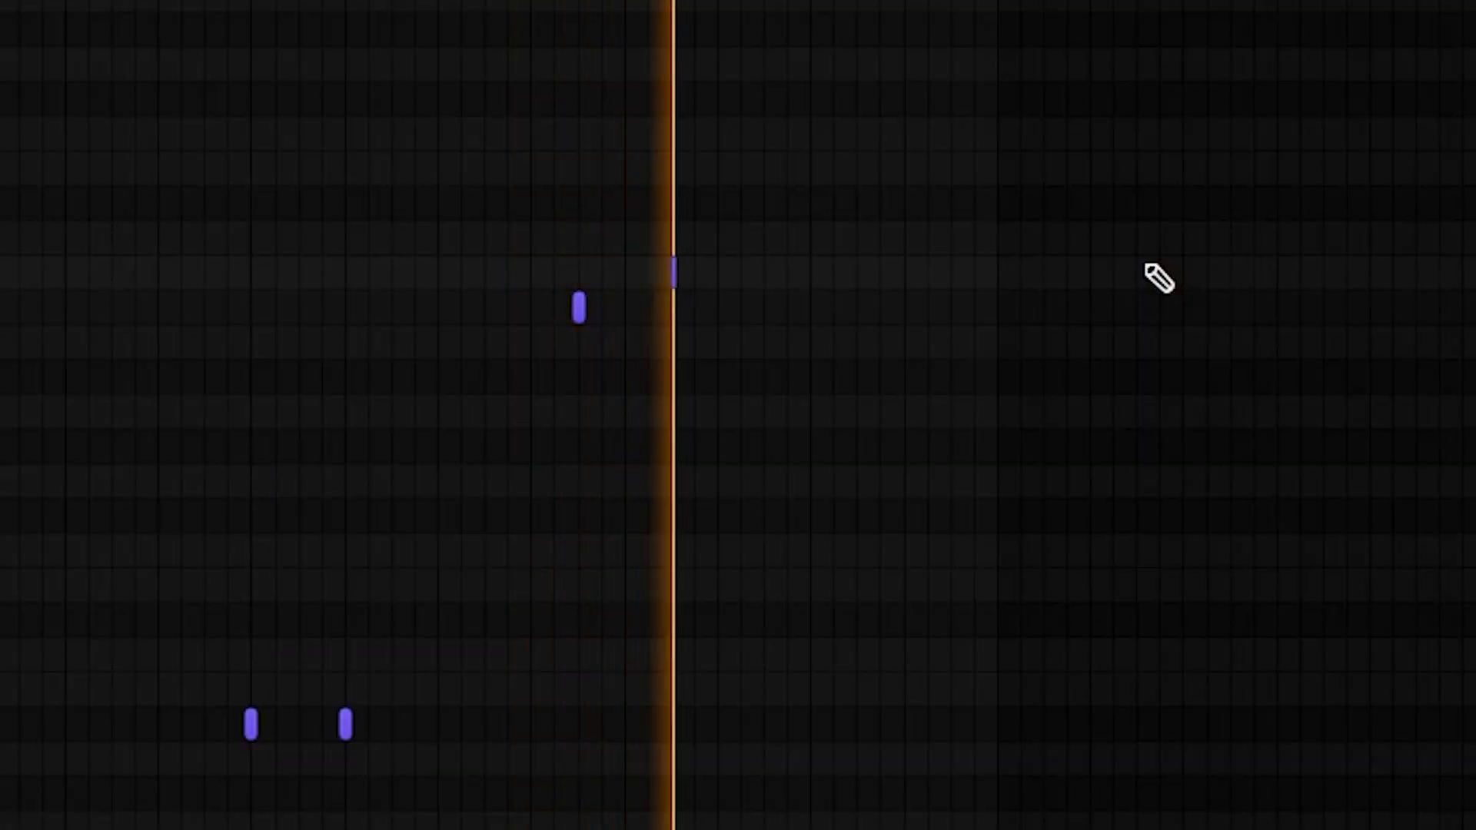
key(space)
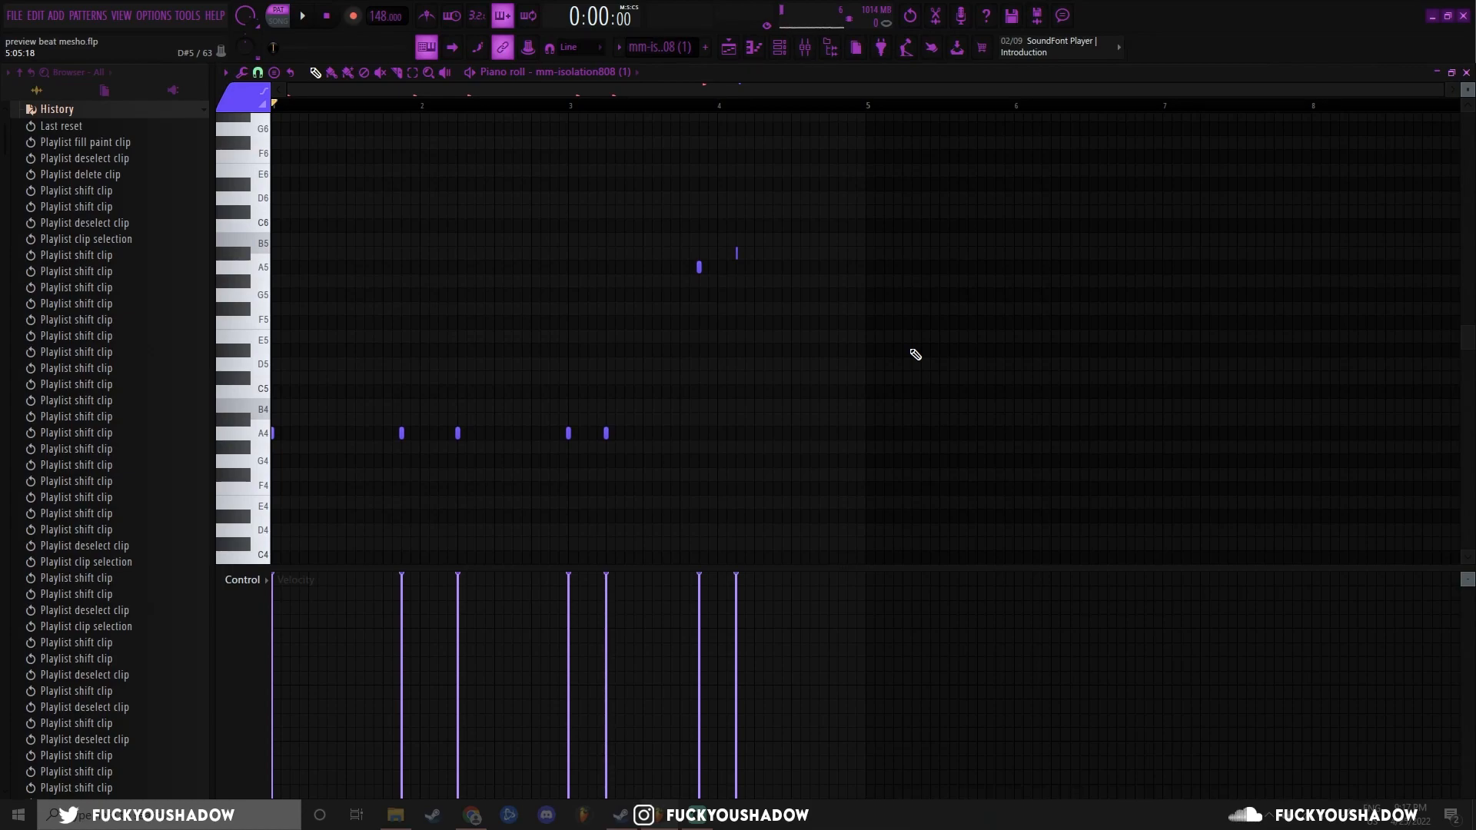
Step: Select the two A4 notes at the start of bar 3 and play the pattern from just before them
drag(723, 526, 527, 412)
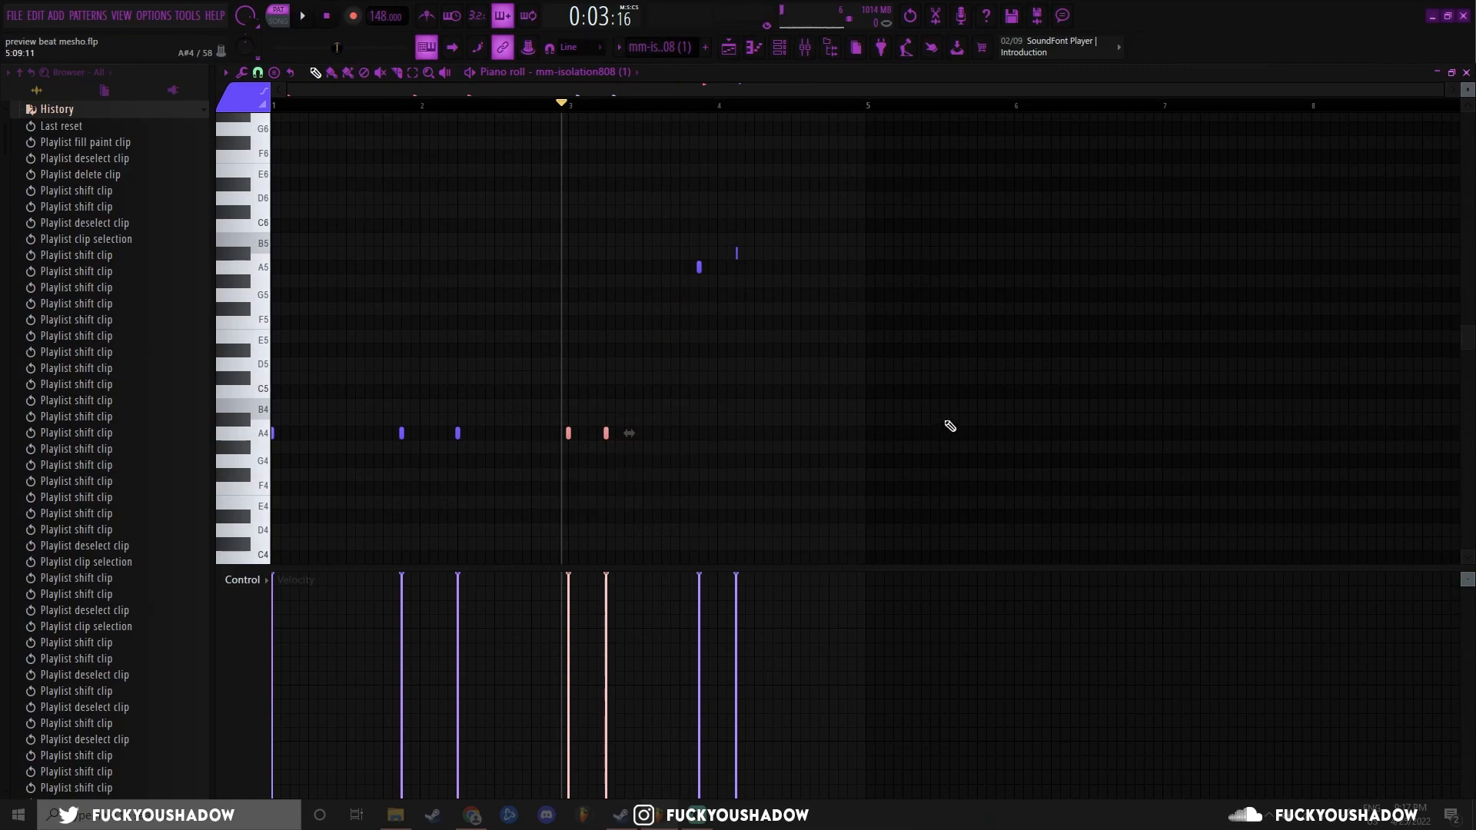
key(space)
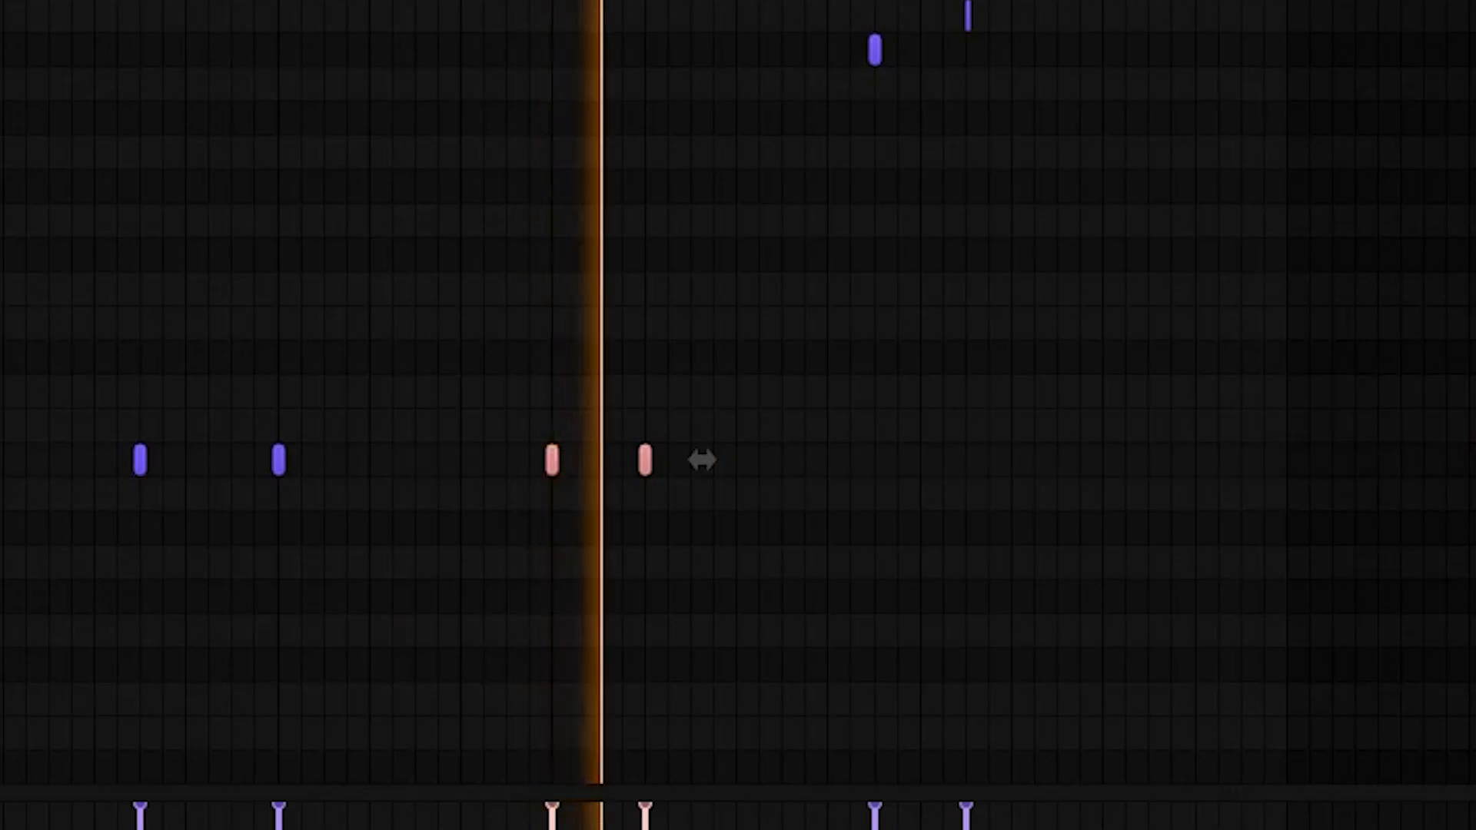
key(space)
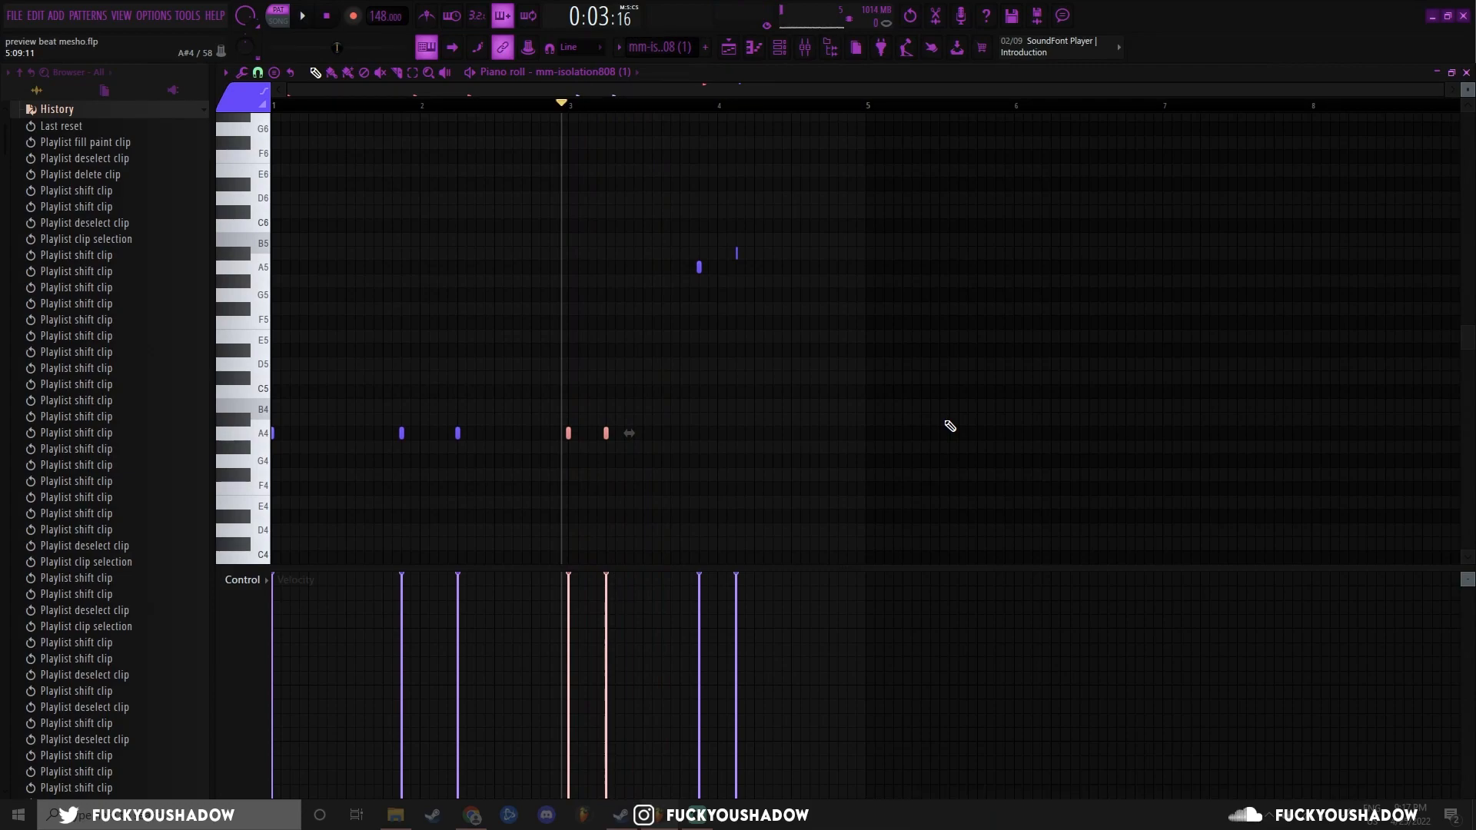
Step: Deselect the notes, check the mm-isolation808 (1) mixer track's effects and stereo separation, and return to its piano roll
key(ctrl+d)
key(F9)
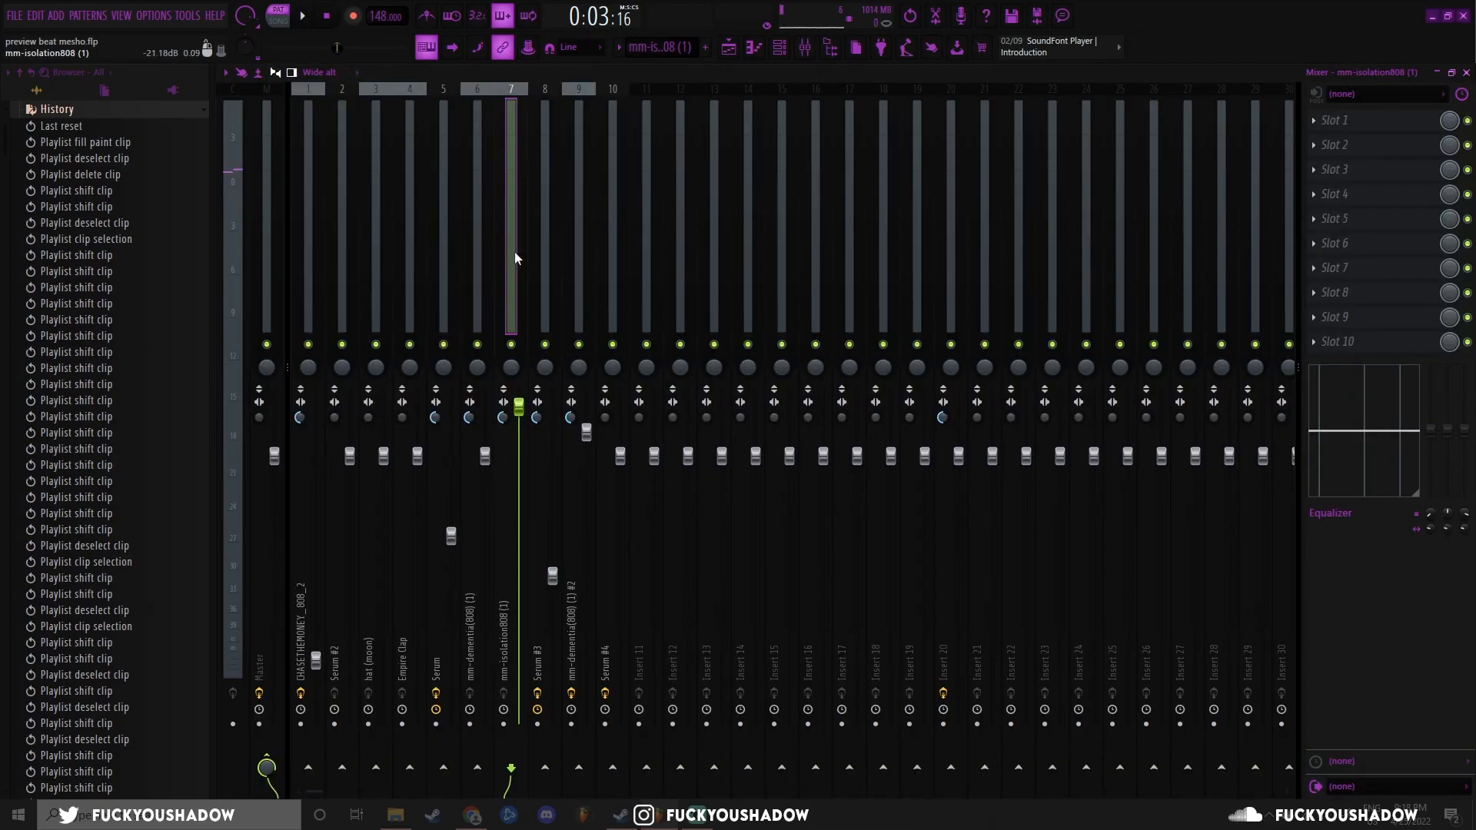
click(780, 47)
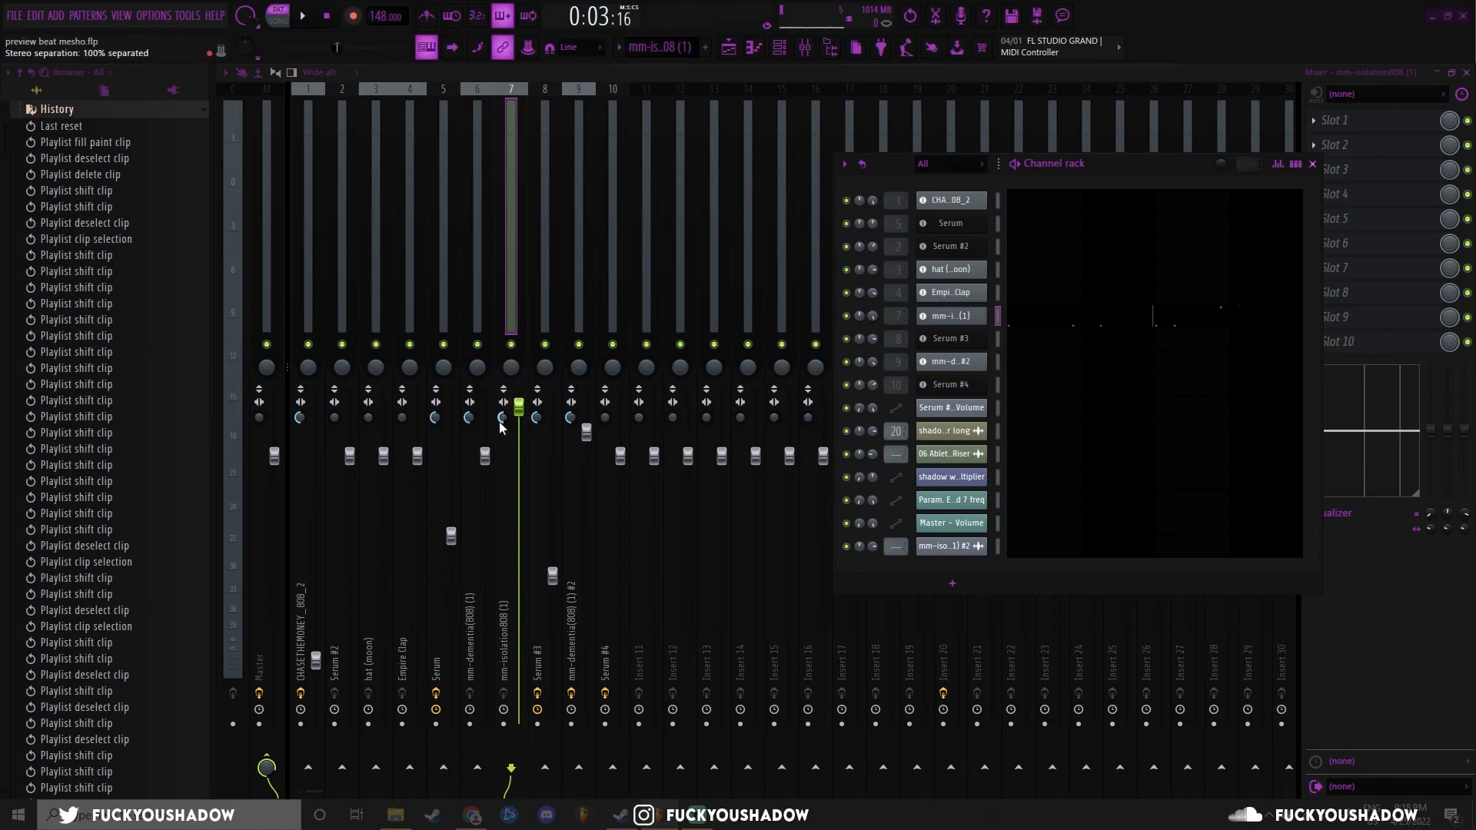
click(1125, 327)
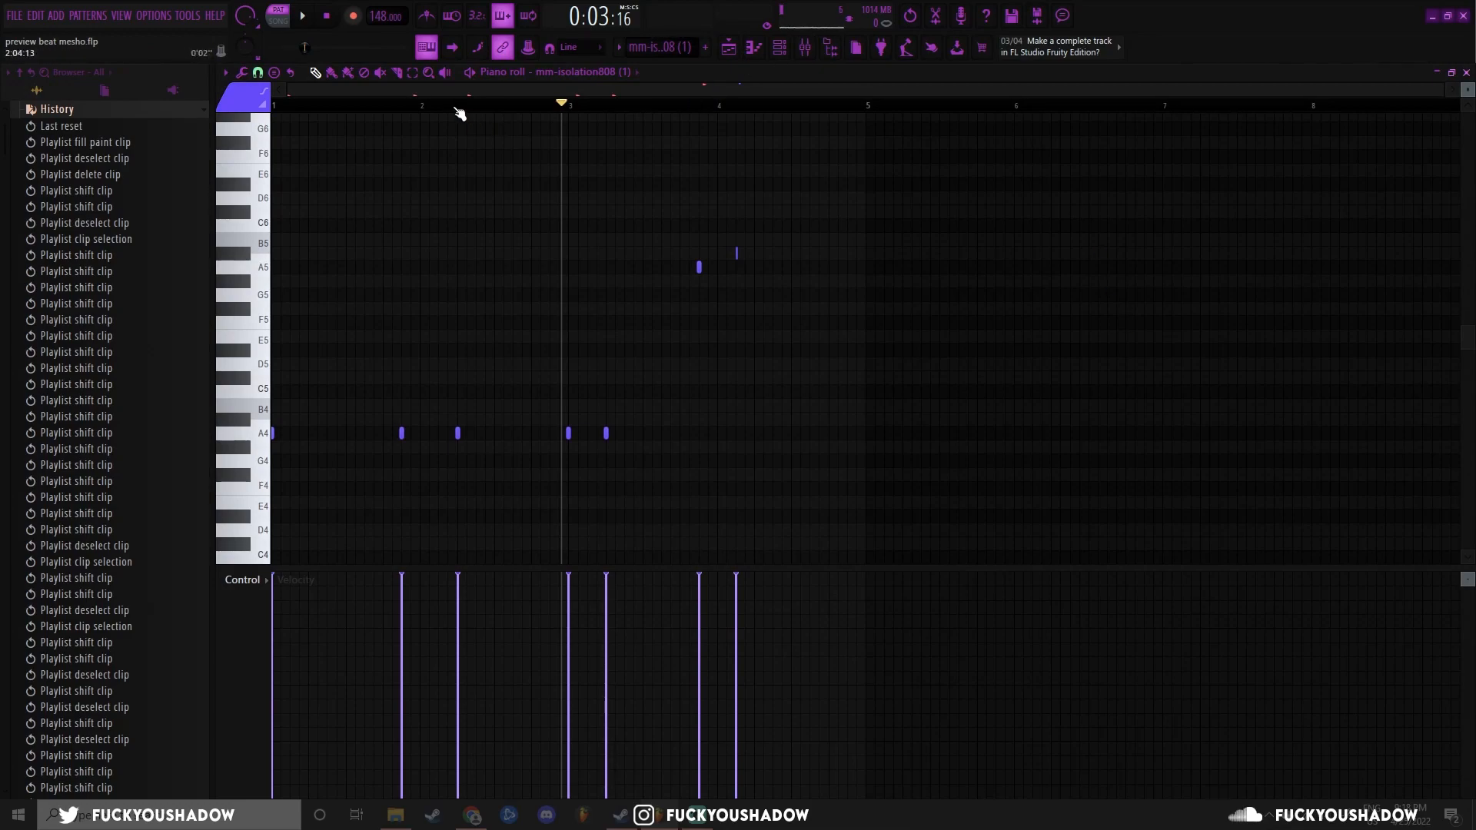
Step: Open Pattern 9's mm-dementia(808) (1) #2 piano roll and play the eight-bar pattern from the beginning
key(space)
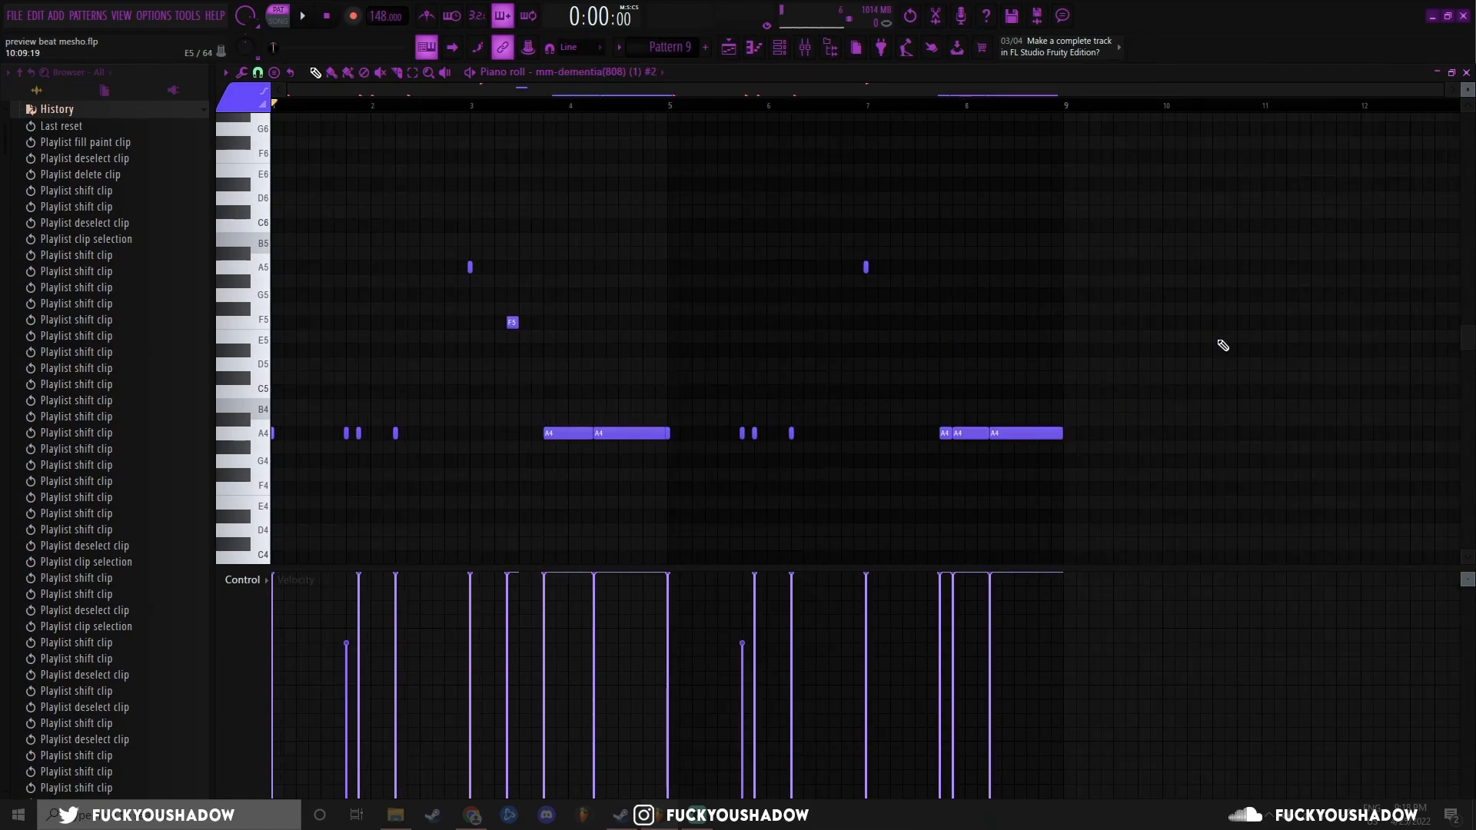
scroll(1206, 382, down, 1)
scroll(1205, 385, up, 1)
key(space)
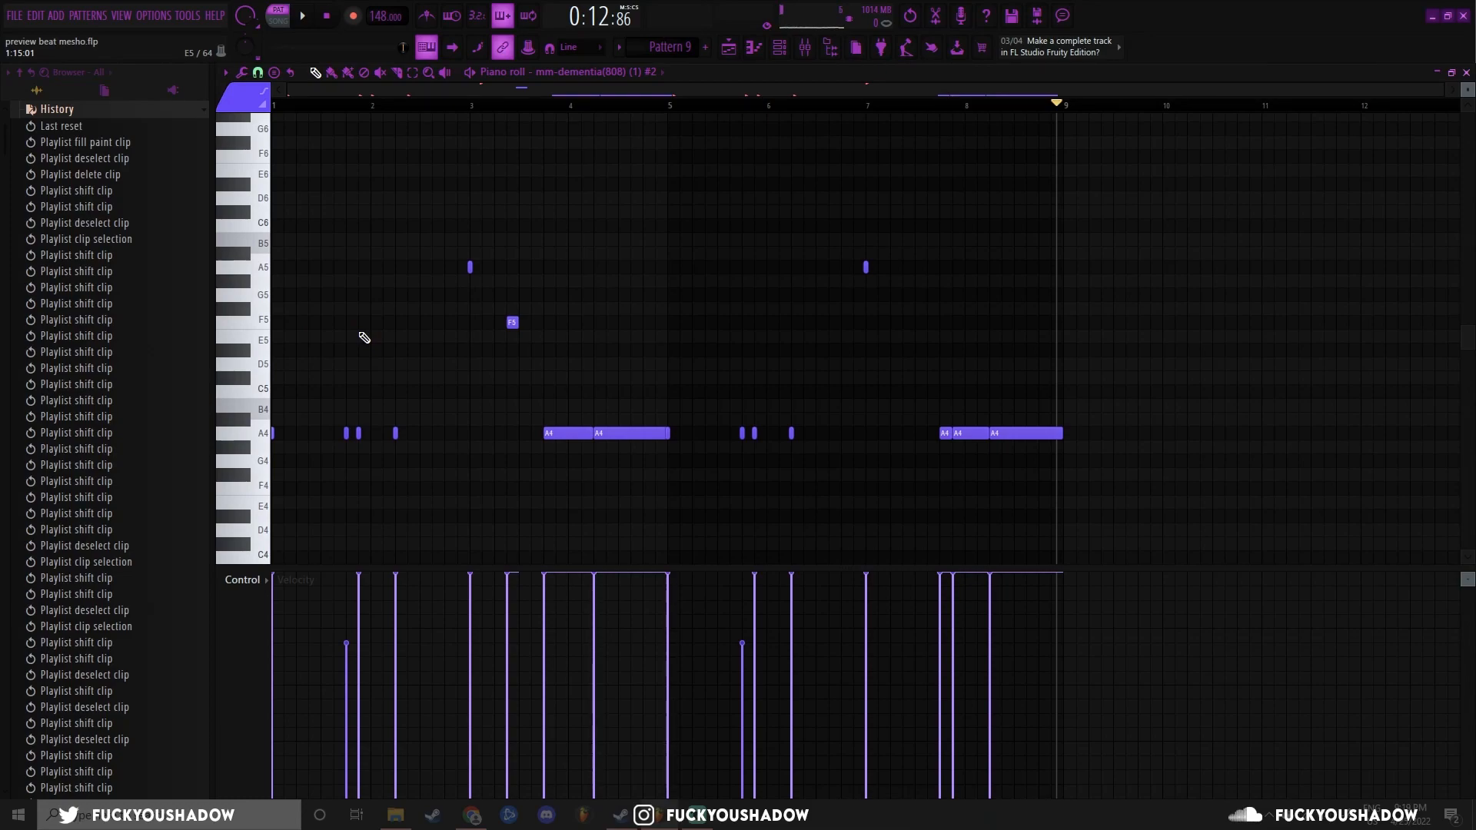
Step: Select the low-velocity A4 note near the end of bar 1 and play the opening bars of Pattern 9
scroll(364, 338, up, 4)
scroll(379, 338, down, 3)
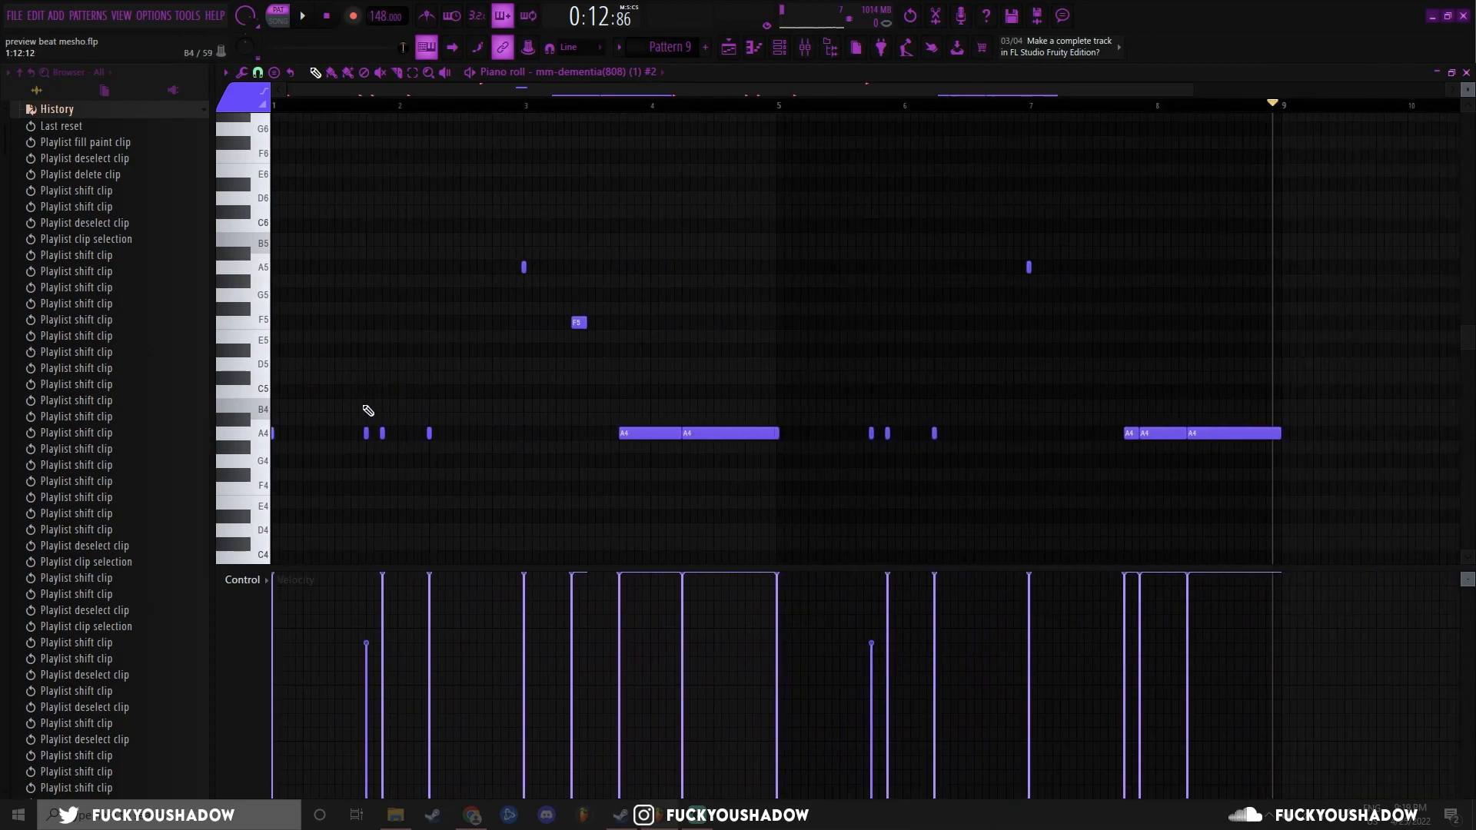
drag(359, 401, 379, 462)
click(465, 373)
key(space)
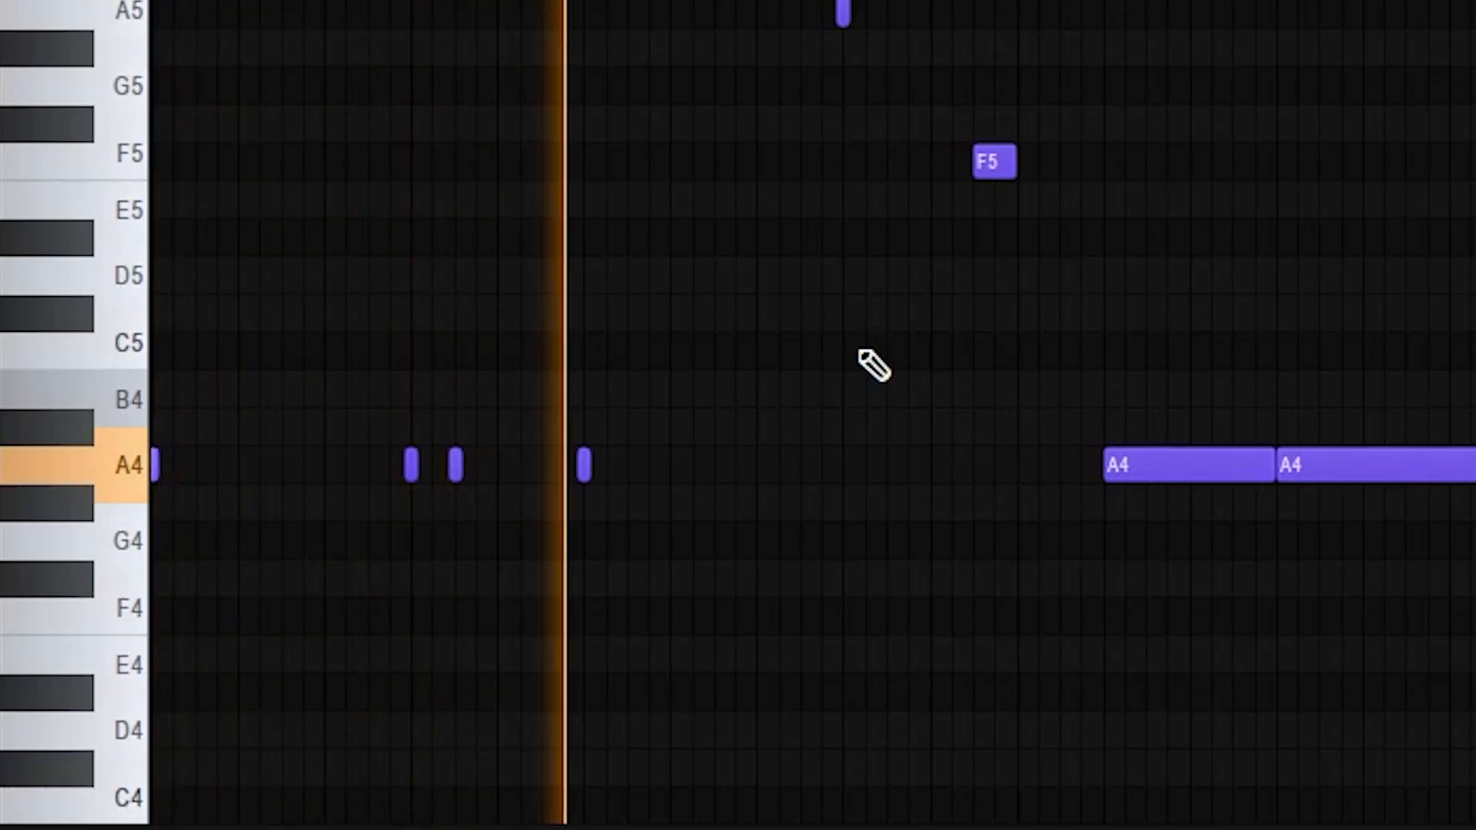
key(space)
drag(362, 422, 376, 461)
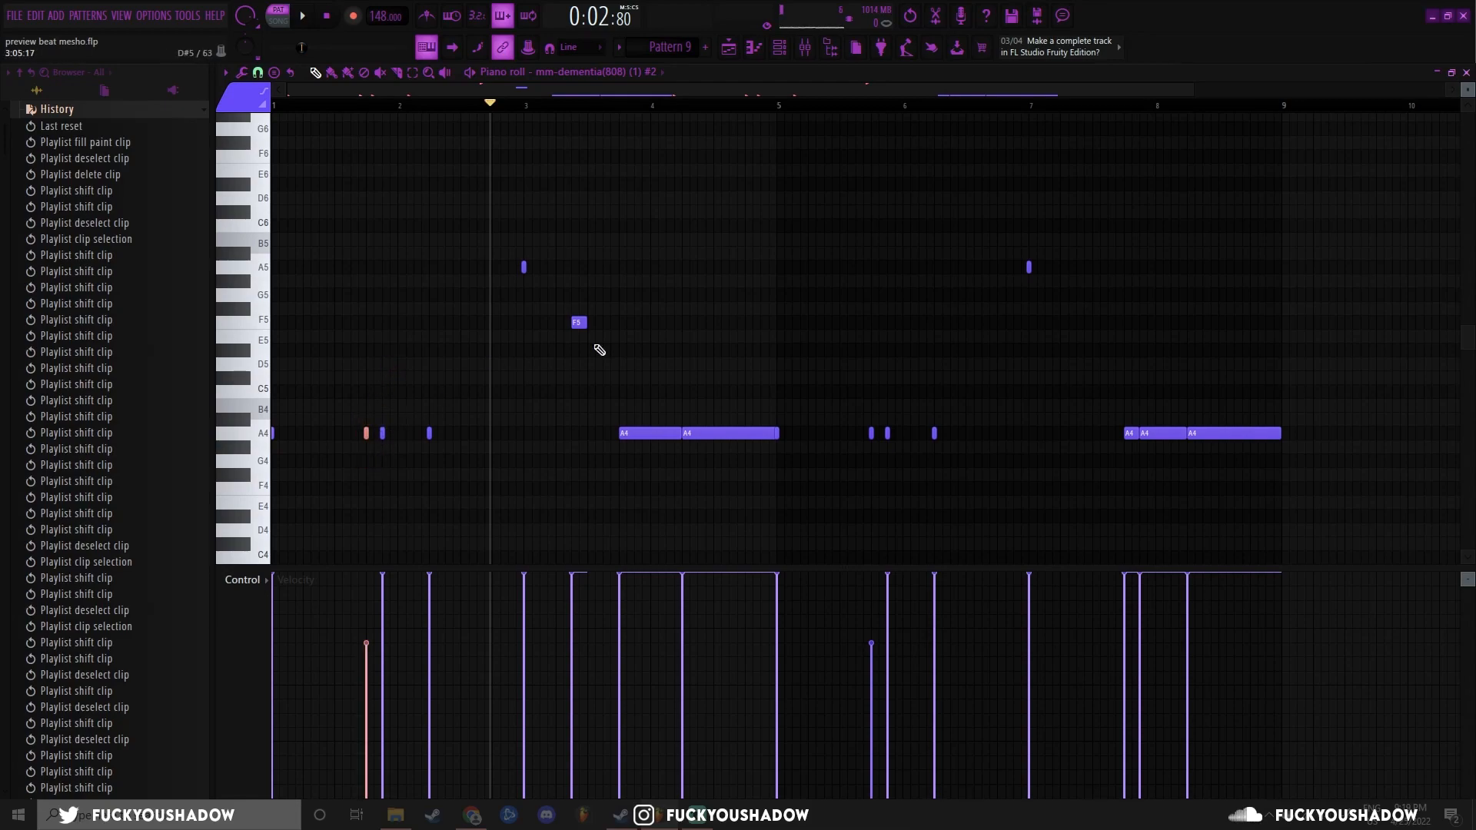
Step: Select the short A5 note at the start of bar 3, then the F5 note after it, and deselect
scroll(508, 303, up, 6)
scroll(451, 304, down, 5)
scroll(451, 303, down, 1)
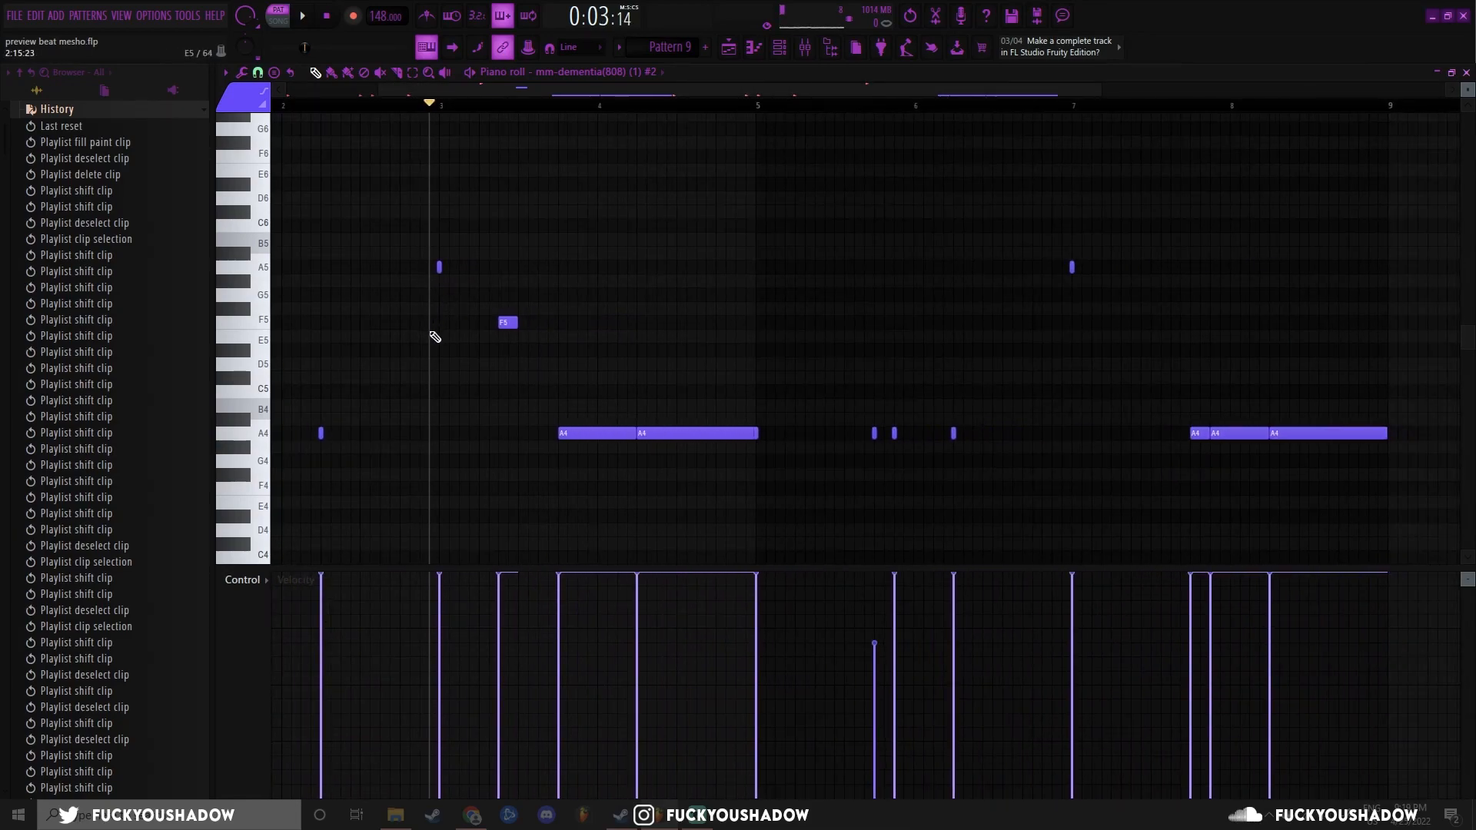
drag(466, 301, 420, 254)
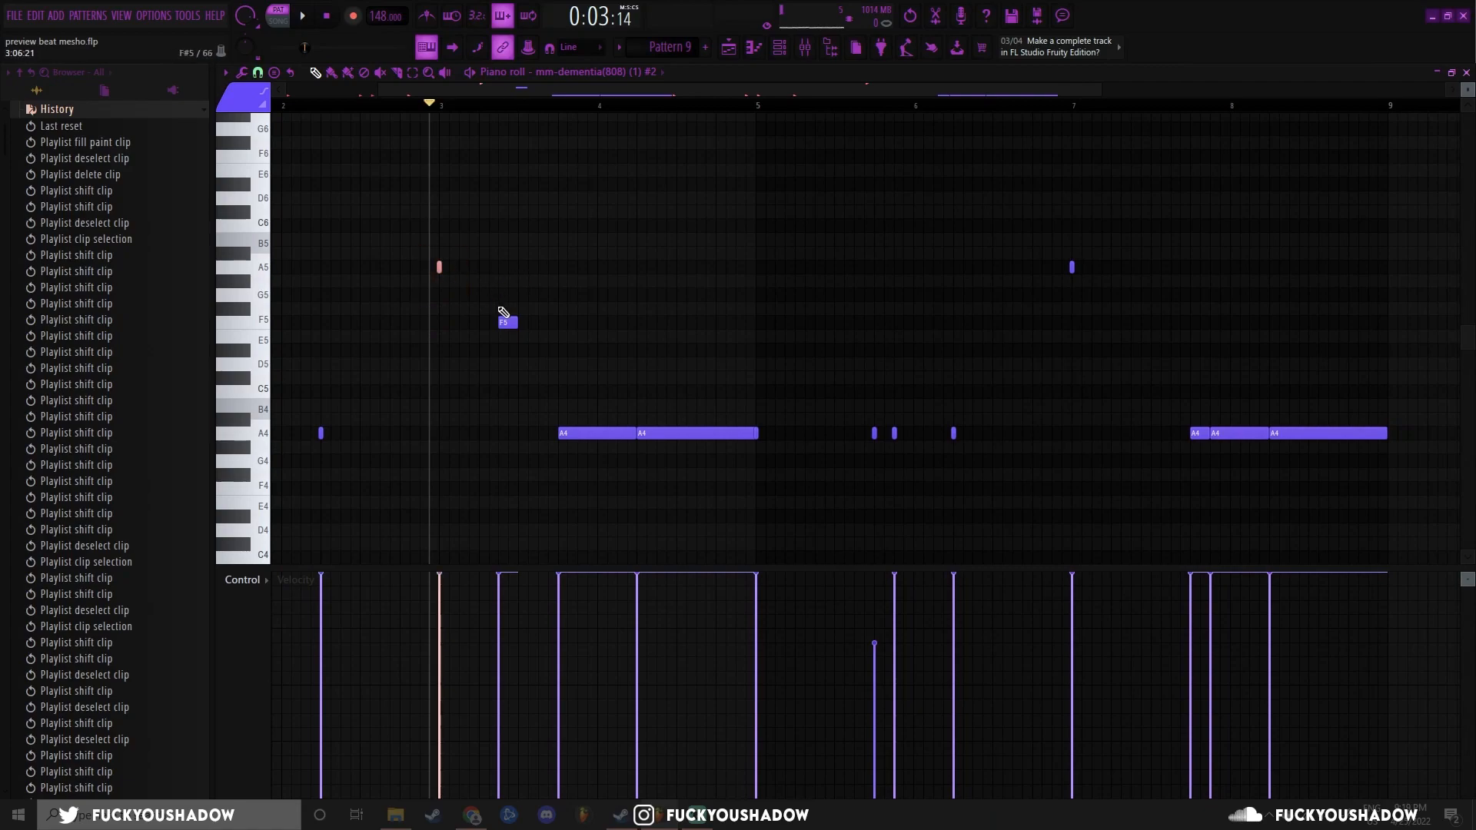
drag(498, 301, 519, 382)
click(549, 342)
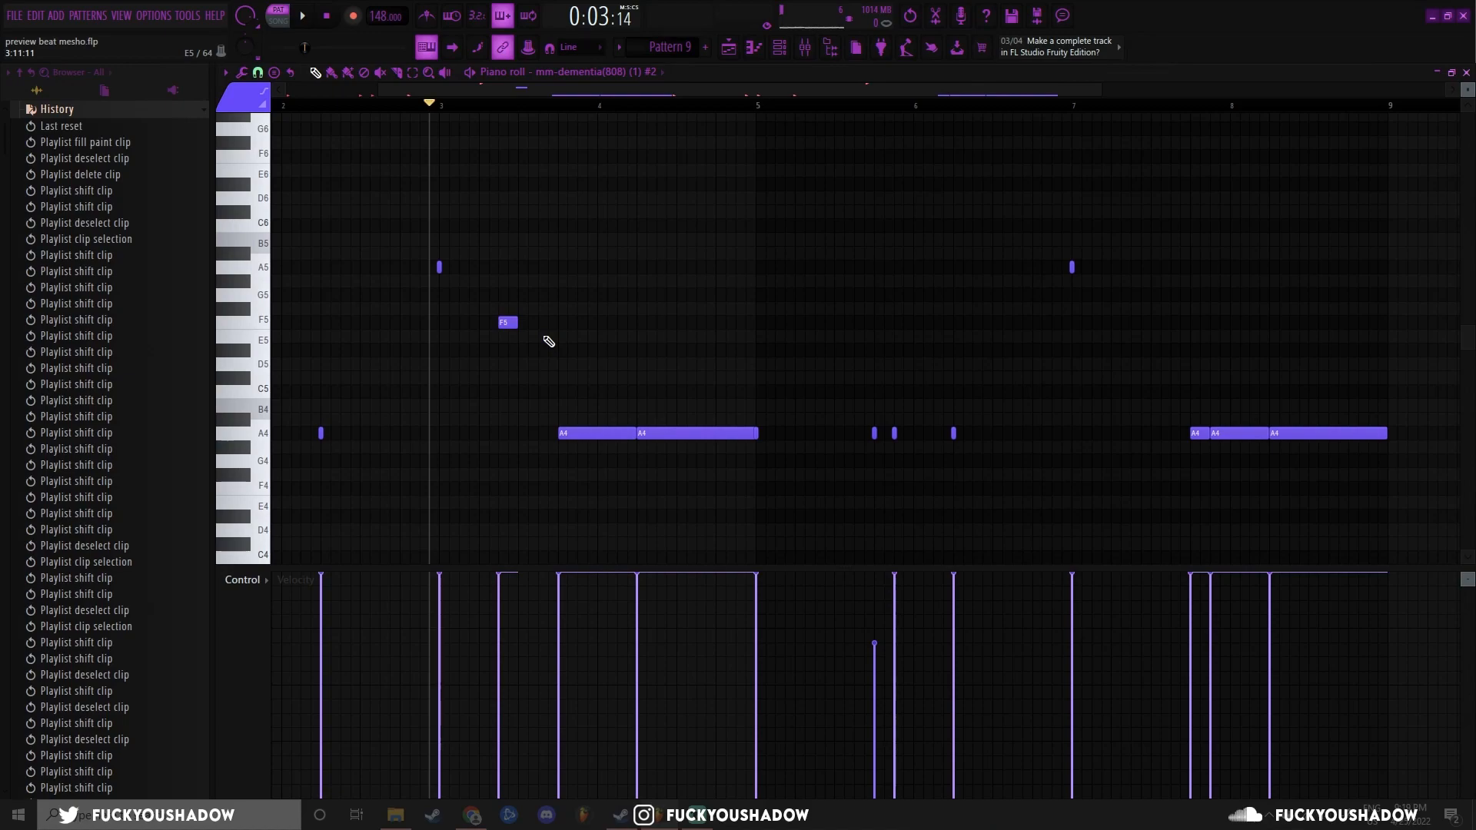
Step: Try a short D5 note beneath the F5 note in bar 3 and remove it
click(439, 267)
click(504, 363)
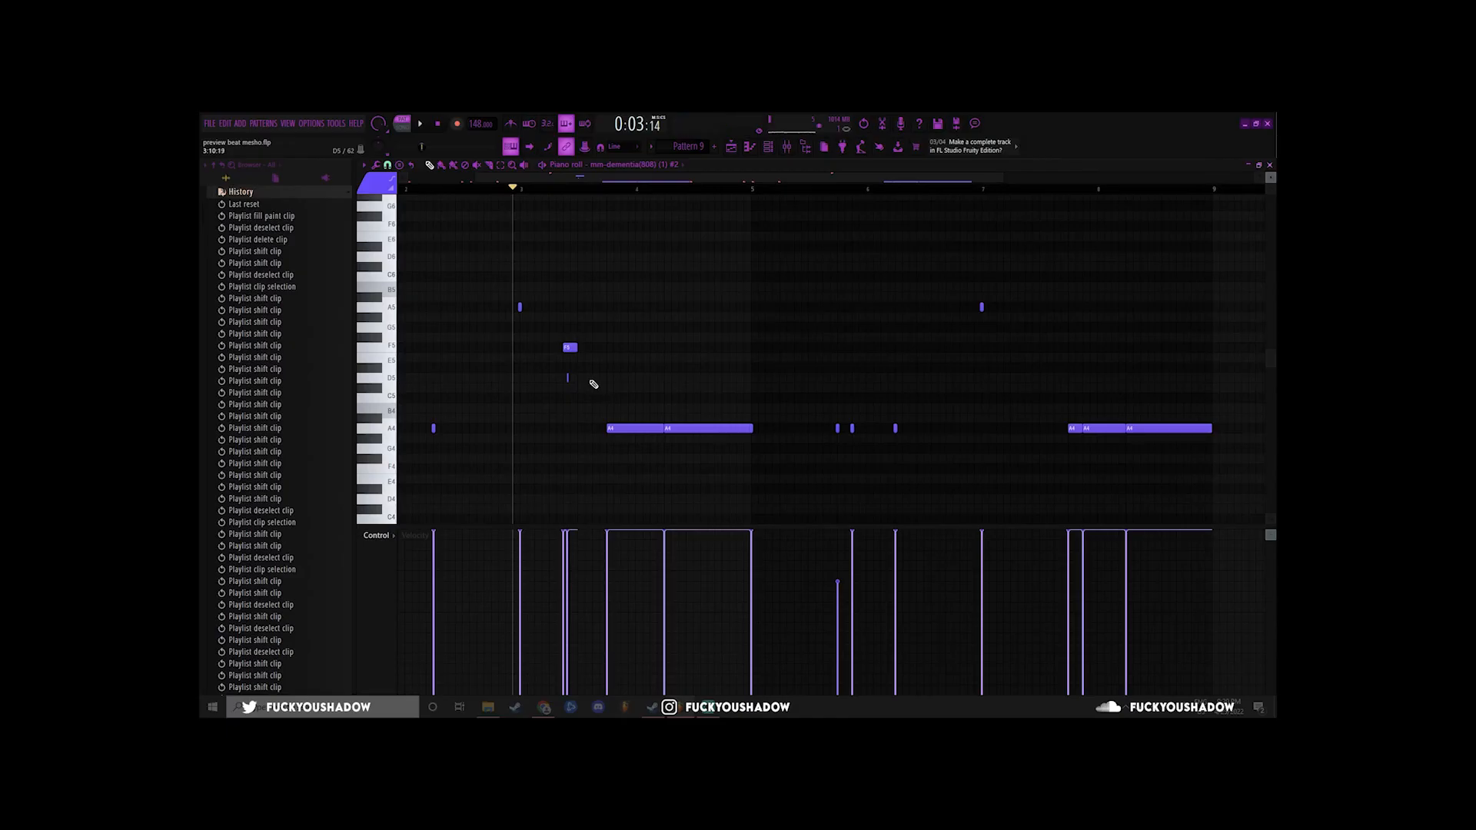
right_click(585, 379)
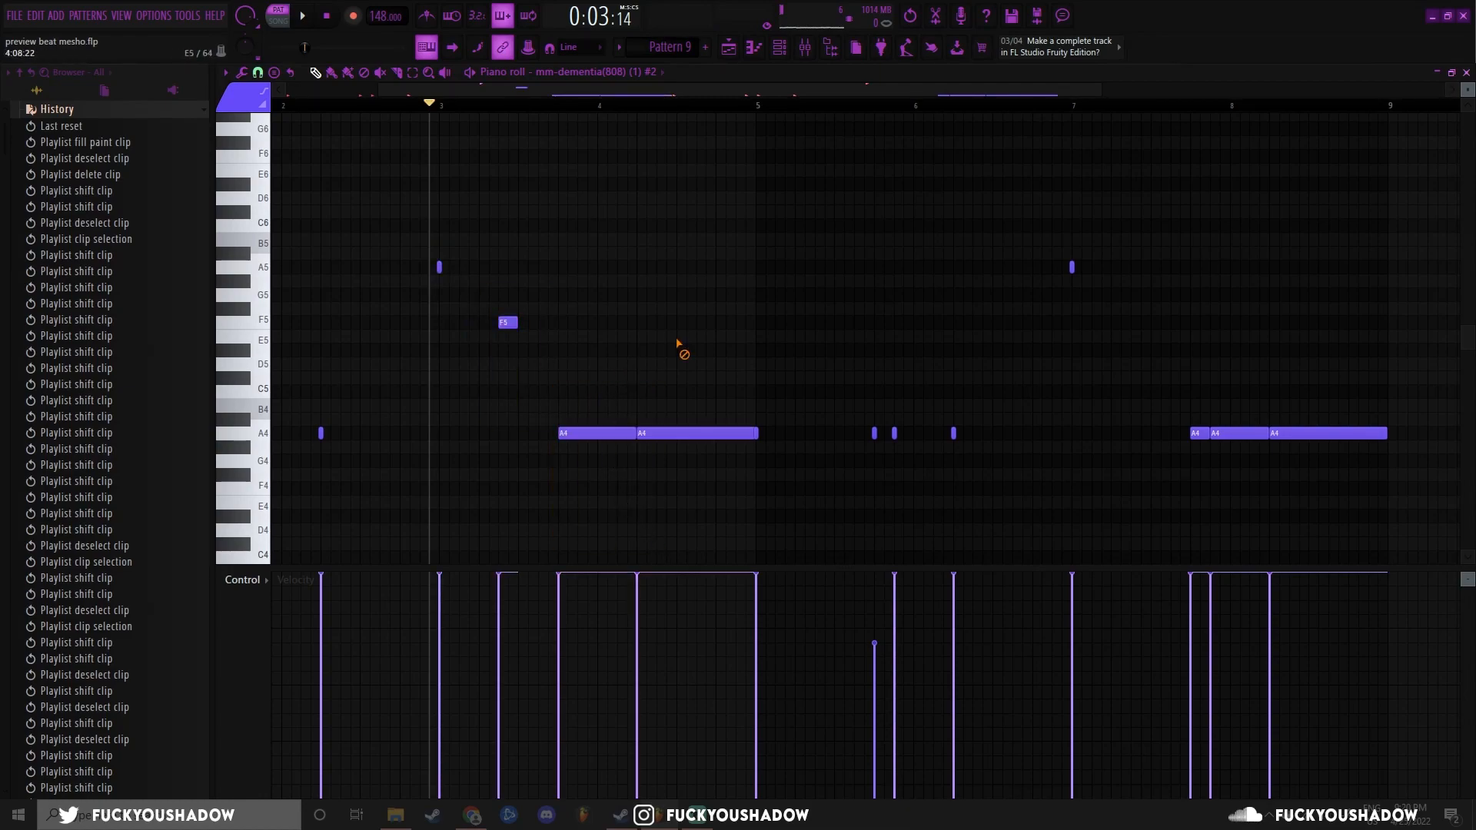
Step: Play Pattern 9 from just before bar 3 through the long A4 notes, then return to the full pattern
key(space)
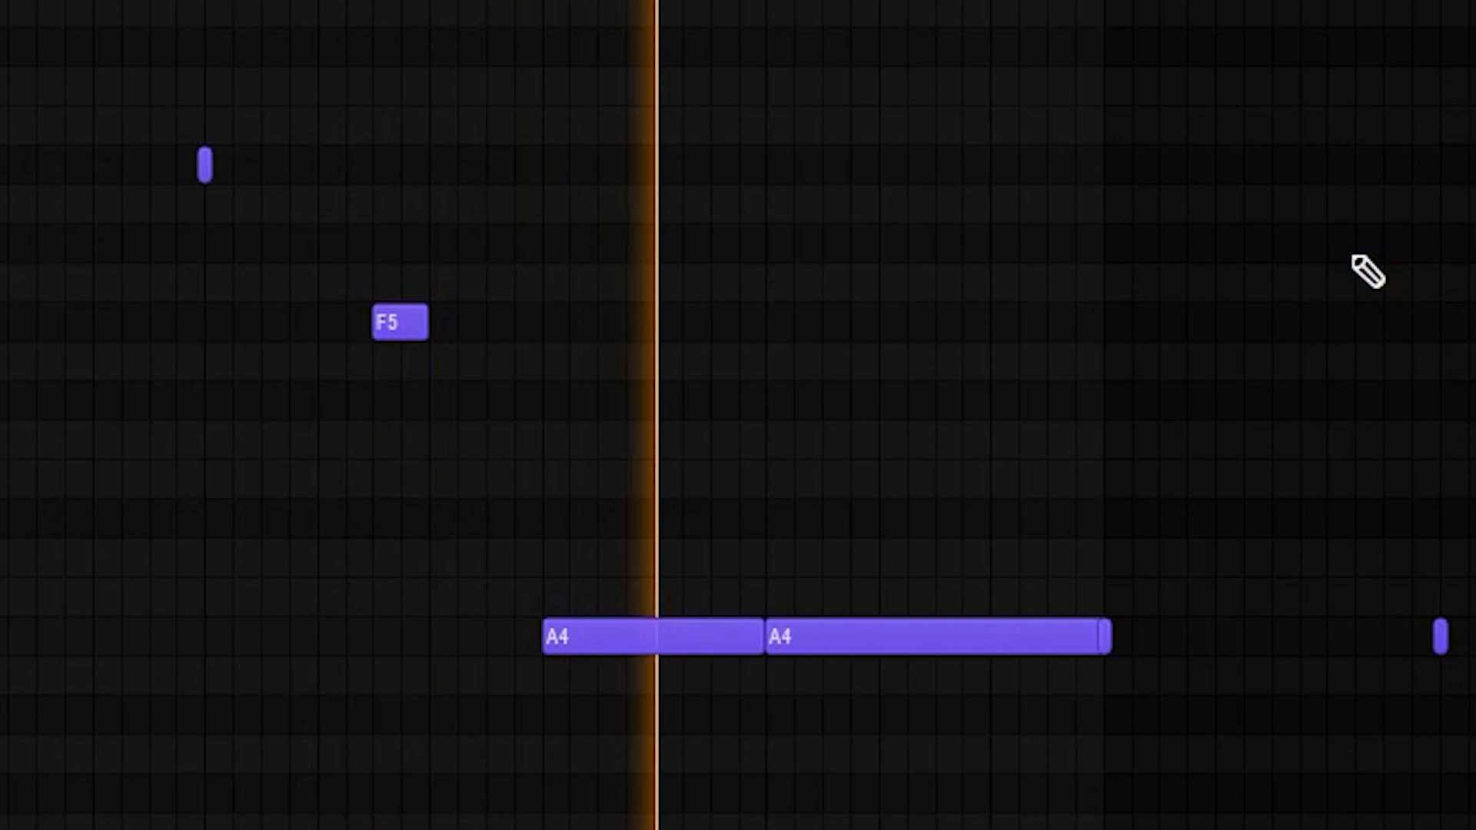
key(space)
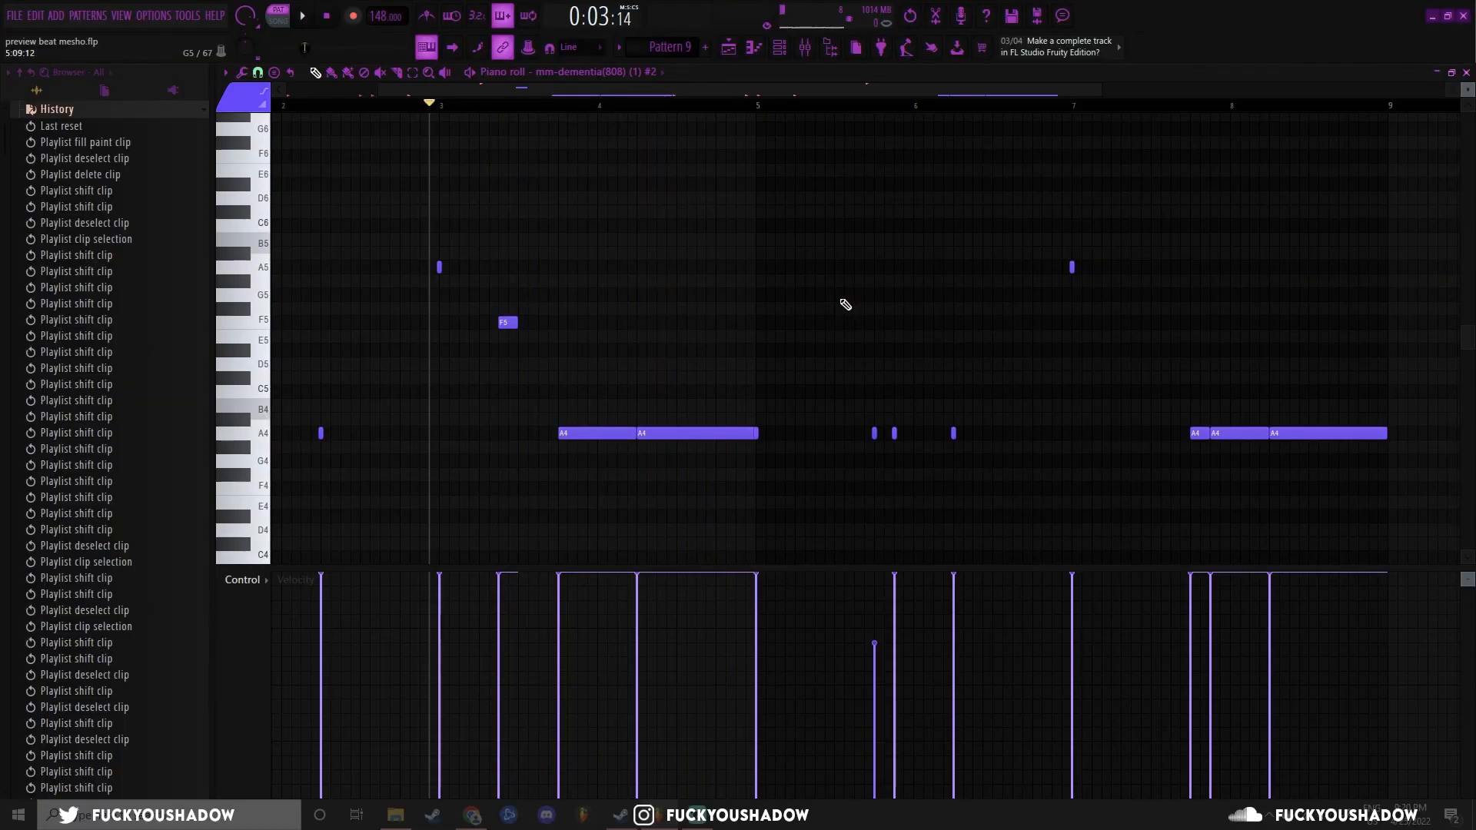
scroll(784, 309, down, 2)
click(668, 109)
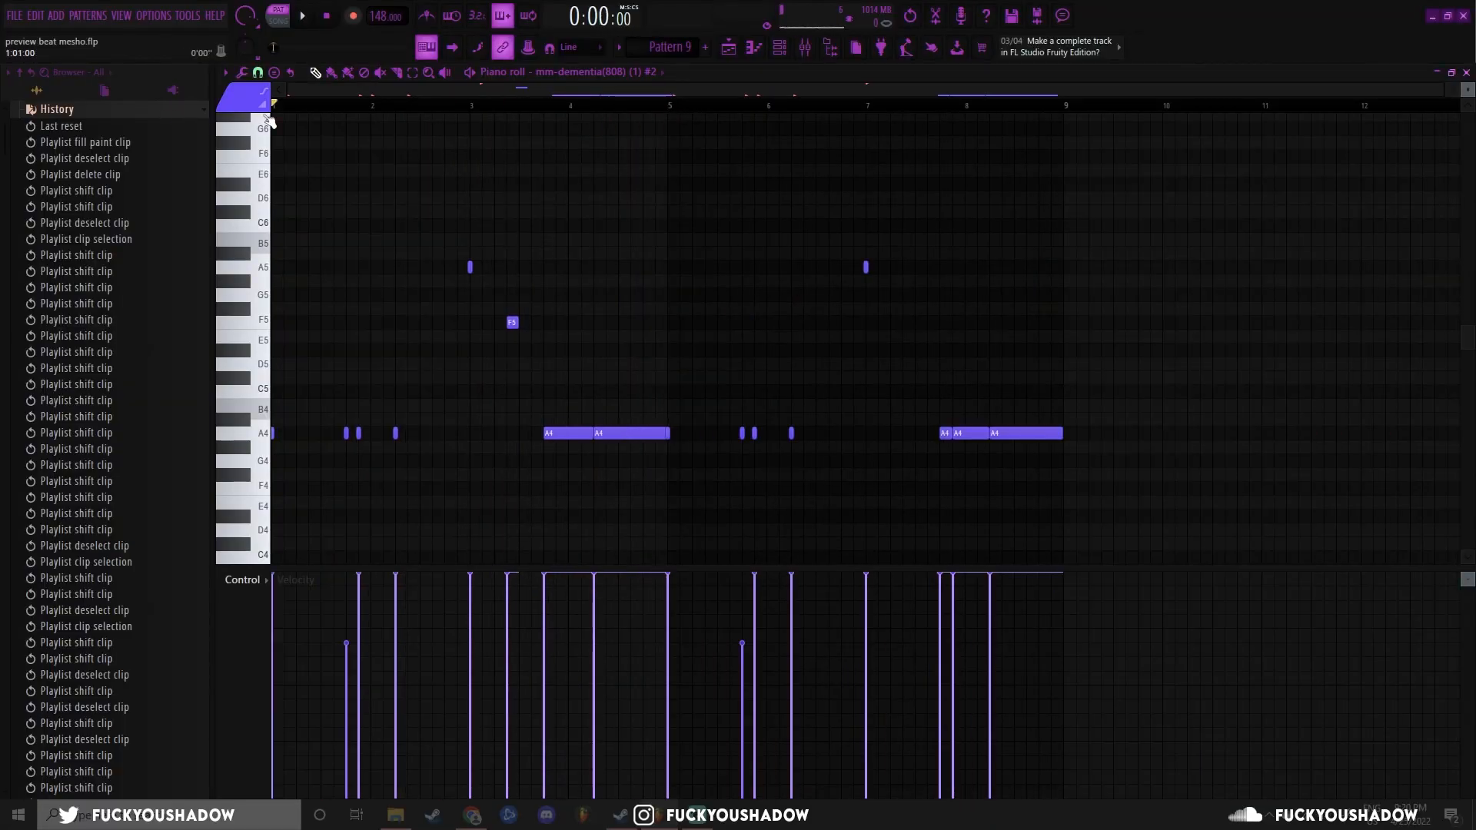
Step: Compare the F5 note in bar 3 with the matching spot in bar 7, and select the first A4 note of the closing group
click(522, 108)
drag(552, 342, 475, 304)
drag(938, 331, 873, 339)
drag(945, 416, 948, 451)
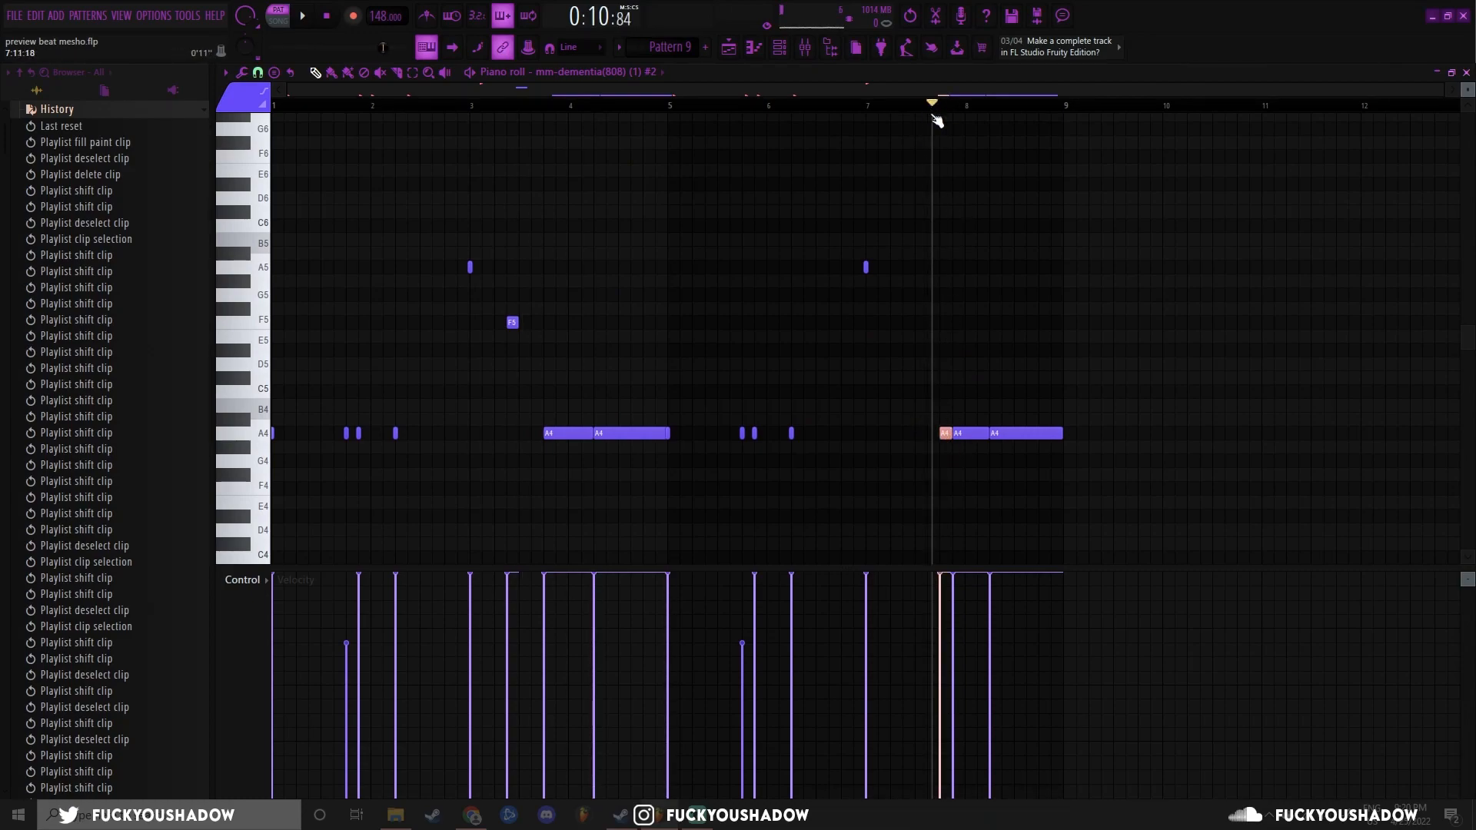
drag(531, 152, 562, 147)
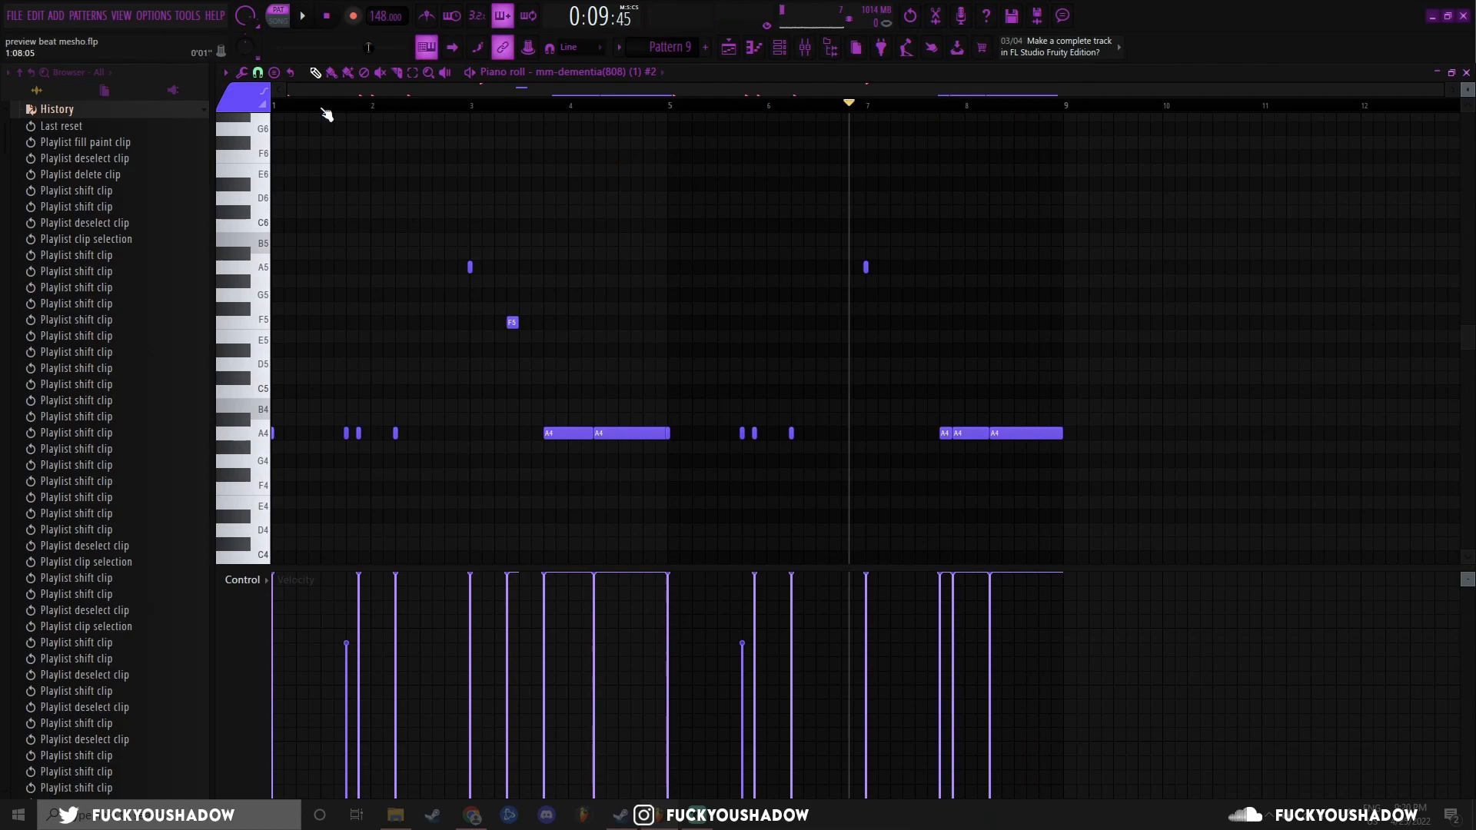
click(326, 16)
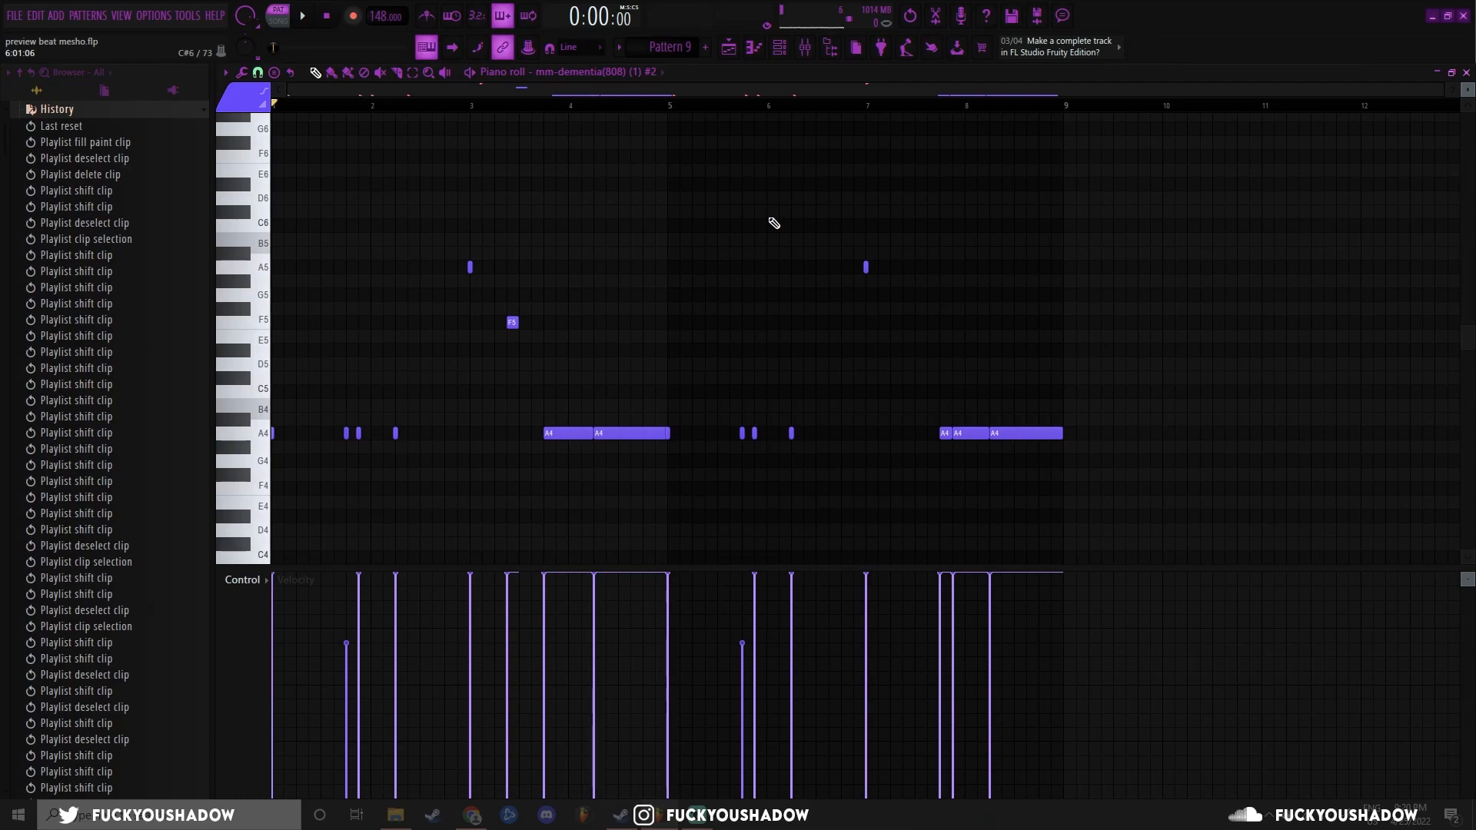
Step: Show the playlist arrangement, then switch to Streamlabs Desktop
key(F5)
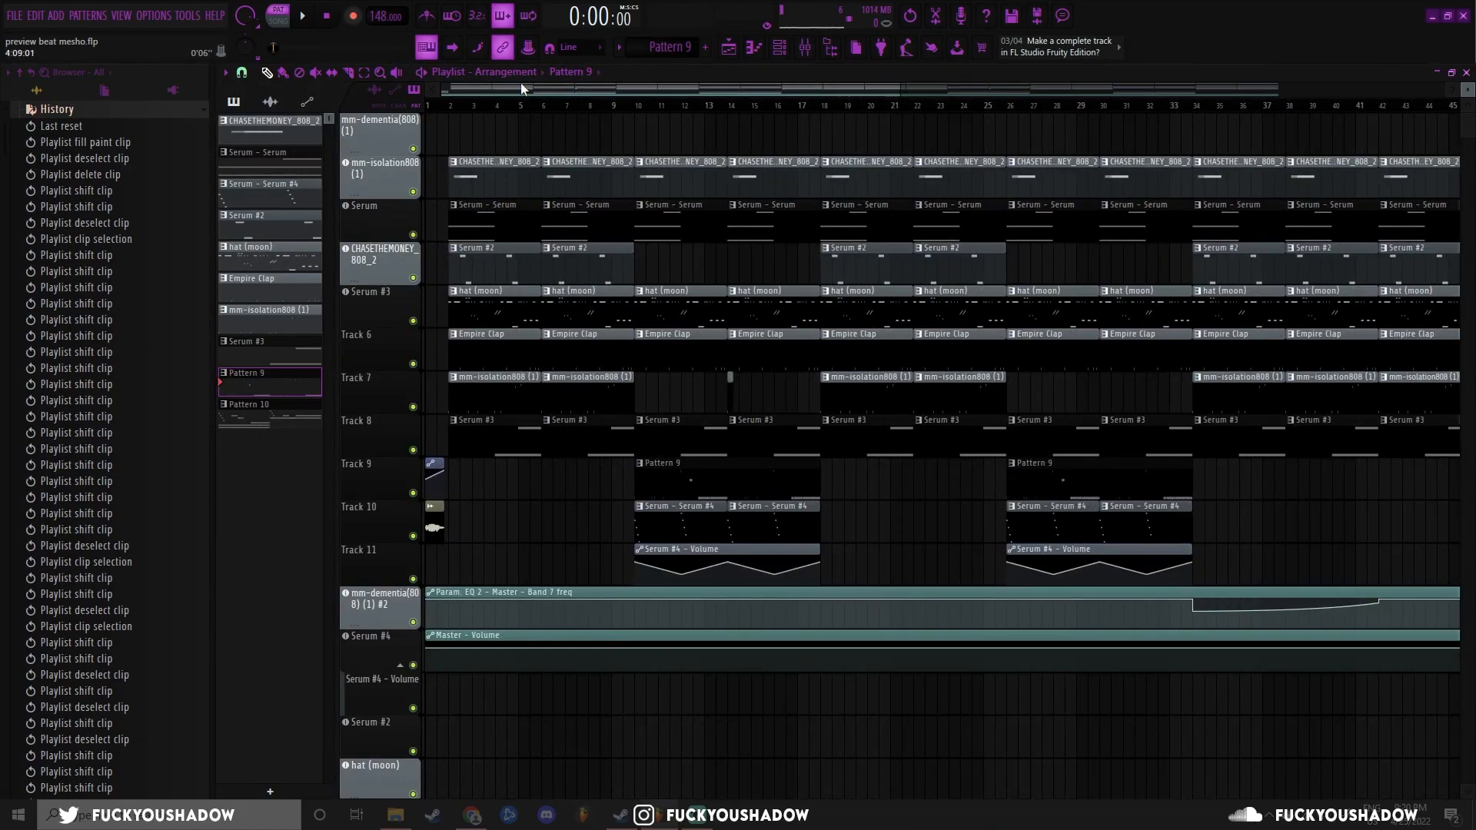
click(697, 815)
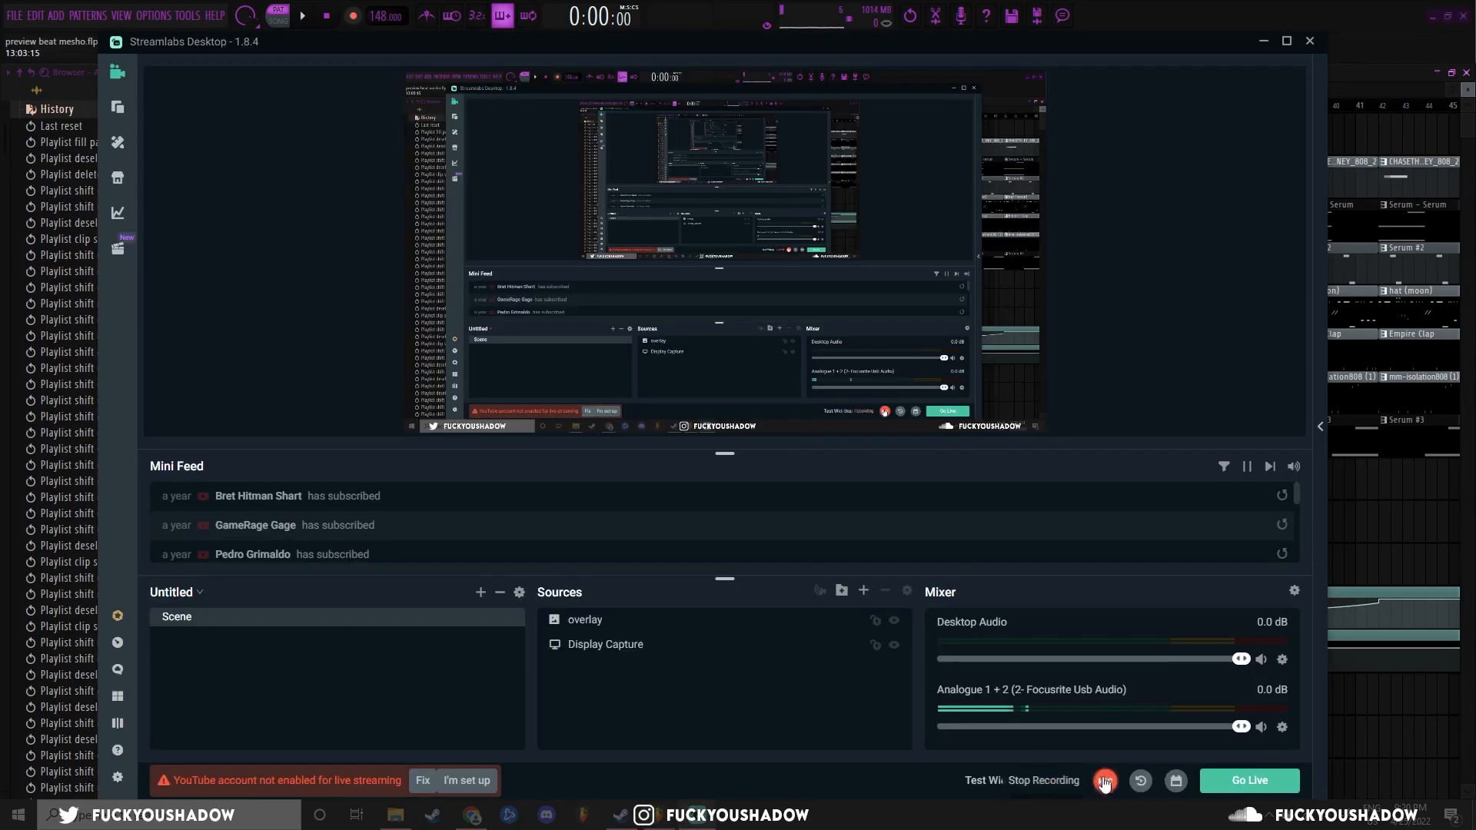
Step: Switch back to FL Studio and select bars 2 to 9 of the playlist arrangement
click(928, 605)
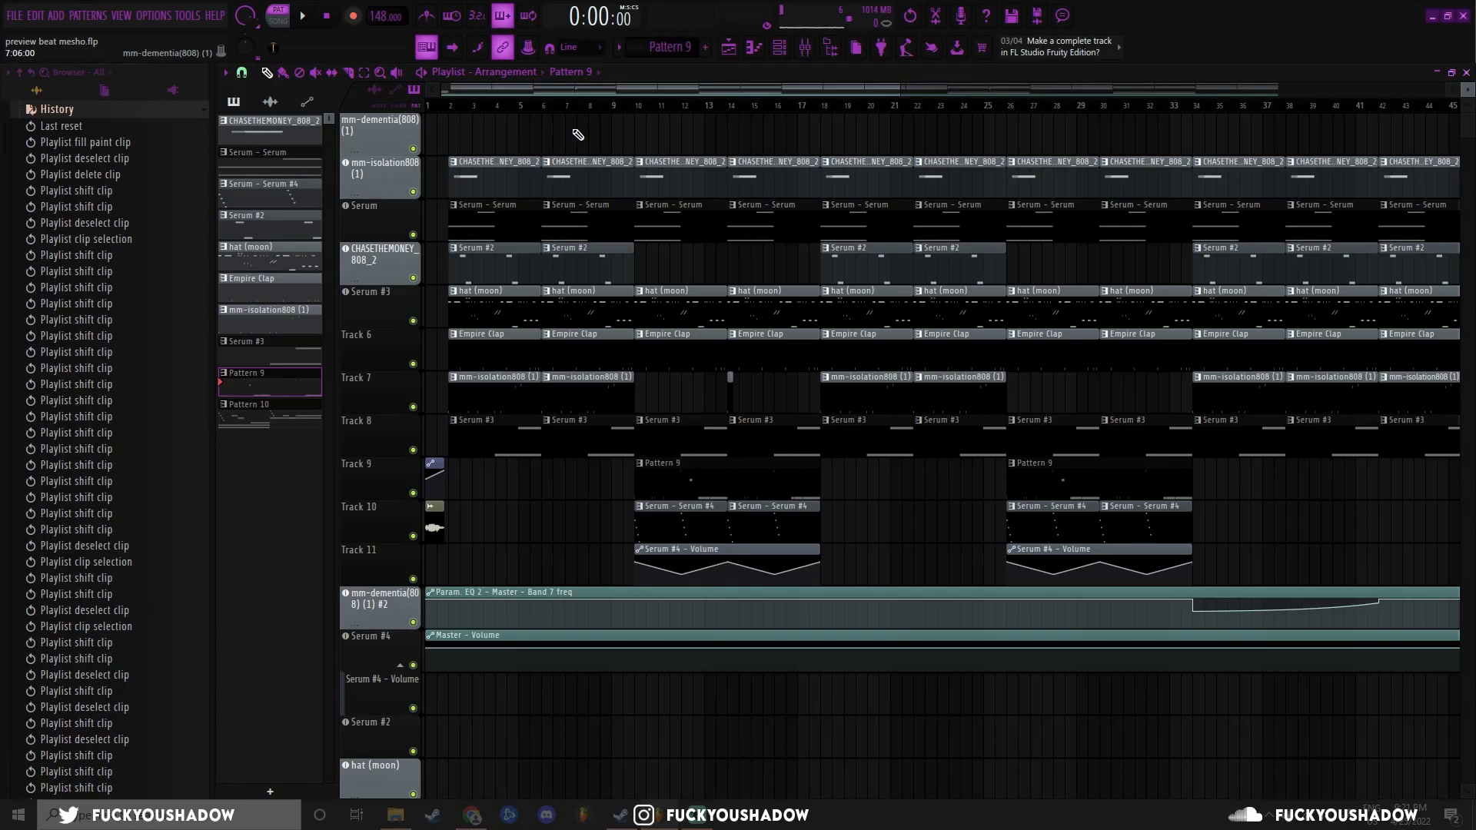
scroll(574, 134, down, 3)
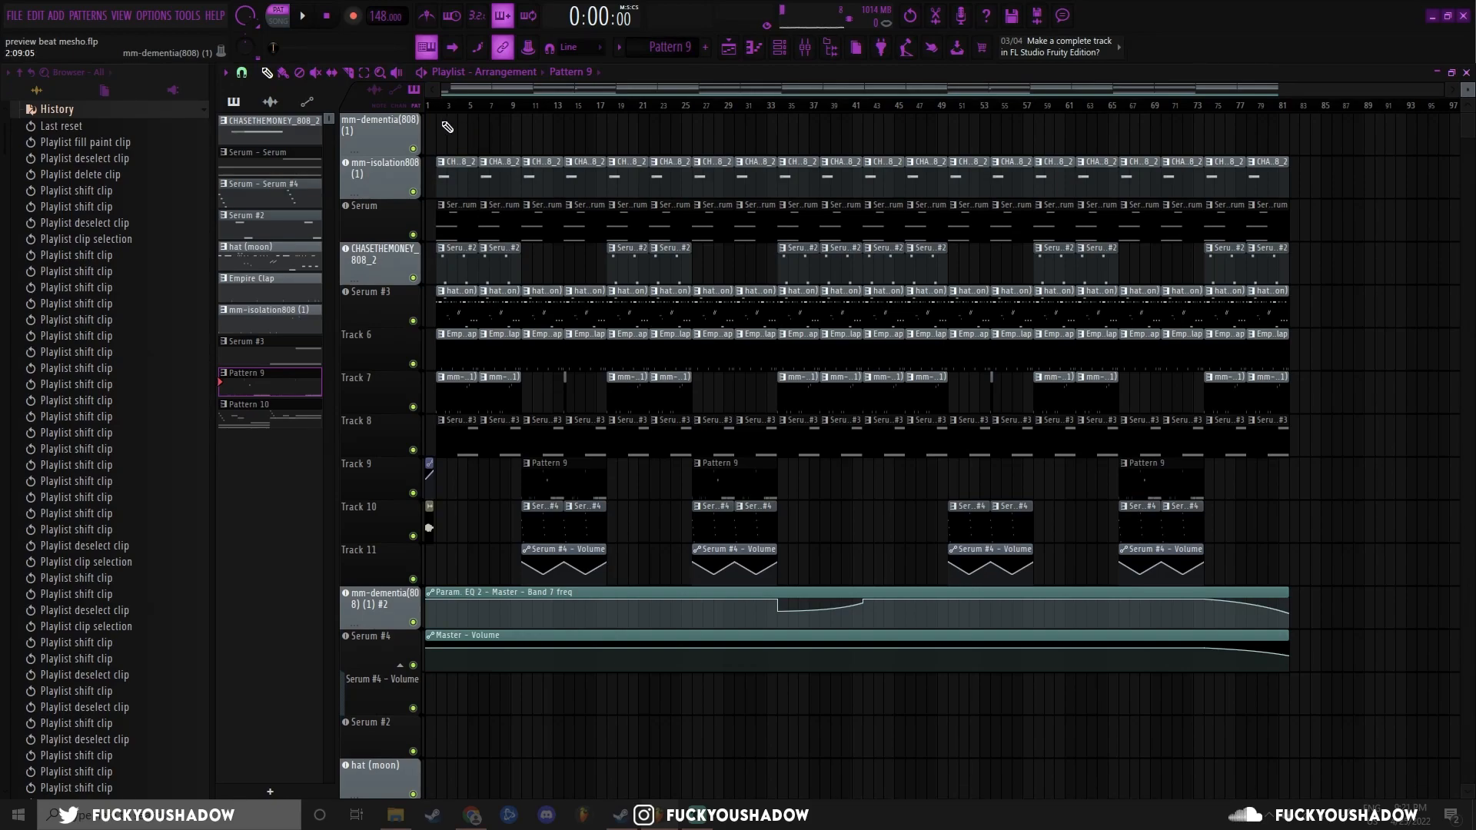
drag(440, 106, 522, 109)
scroll(573, 145, up, 3)
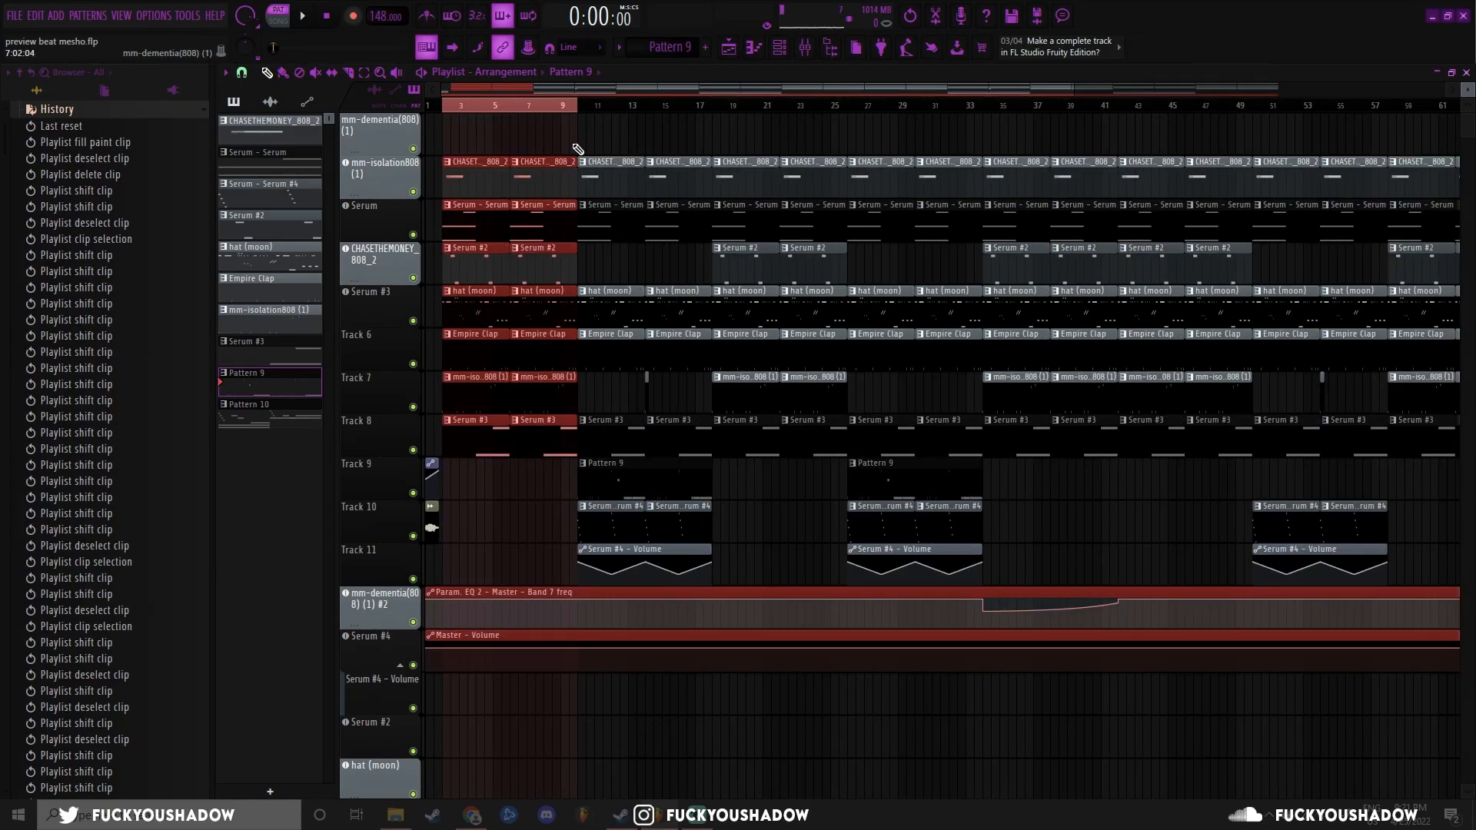
scroll(556, 146, down, 1)
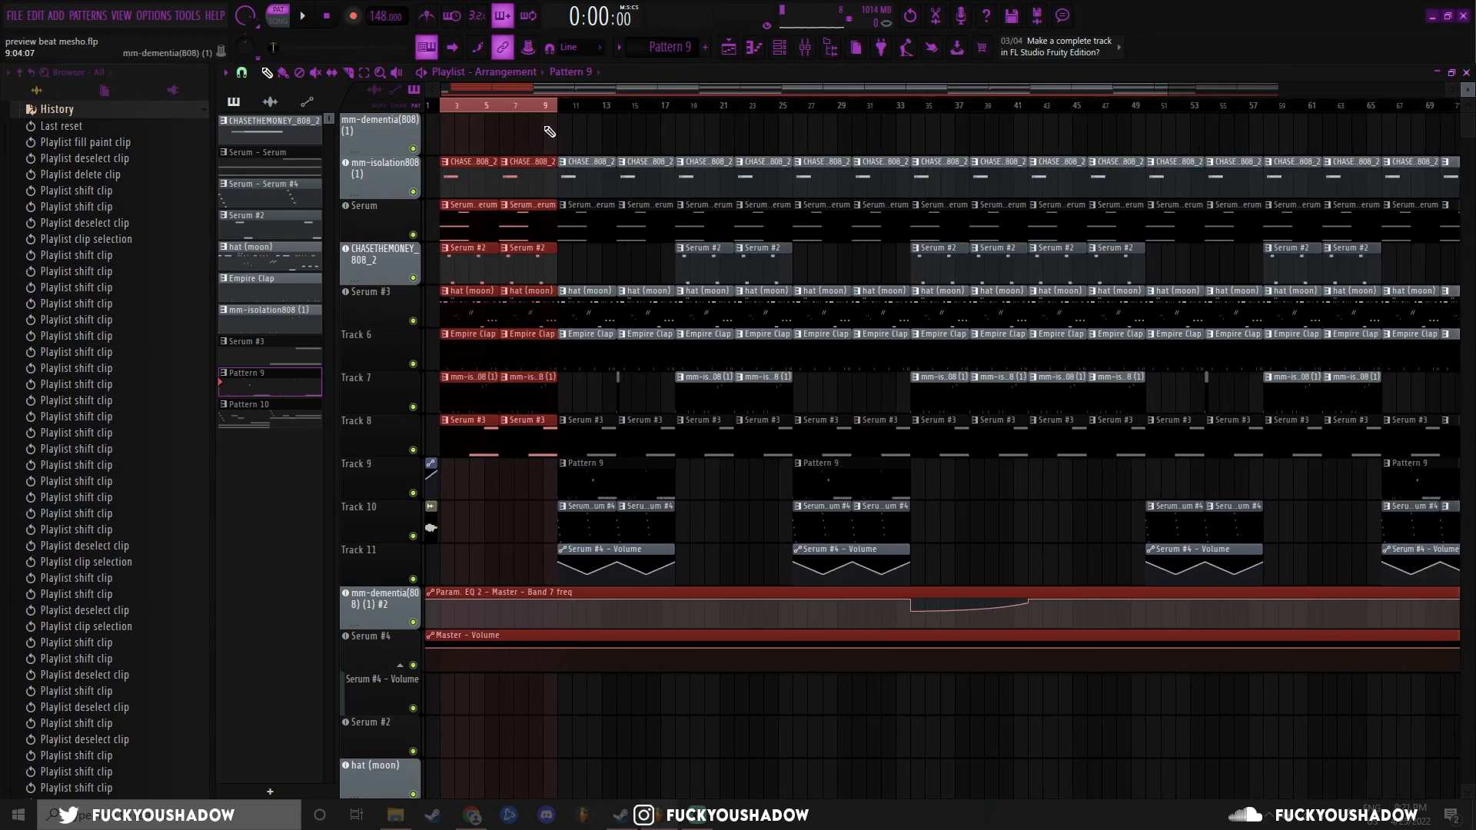
Step: Shift the time selection to bars 10 to 17 to review the Pattern 9 and Serum #4 clips, and stop playback
drag(441, 394, 534, 401)
key(ctrl+Right)
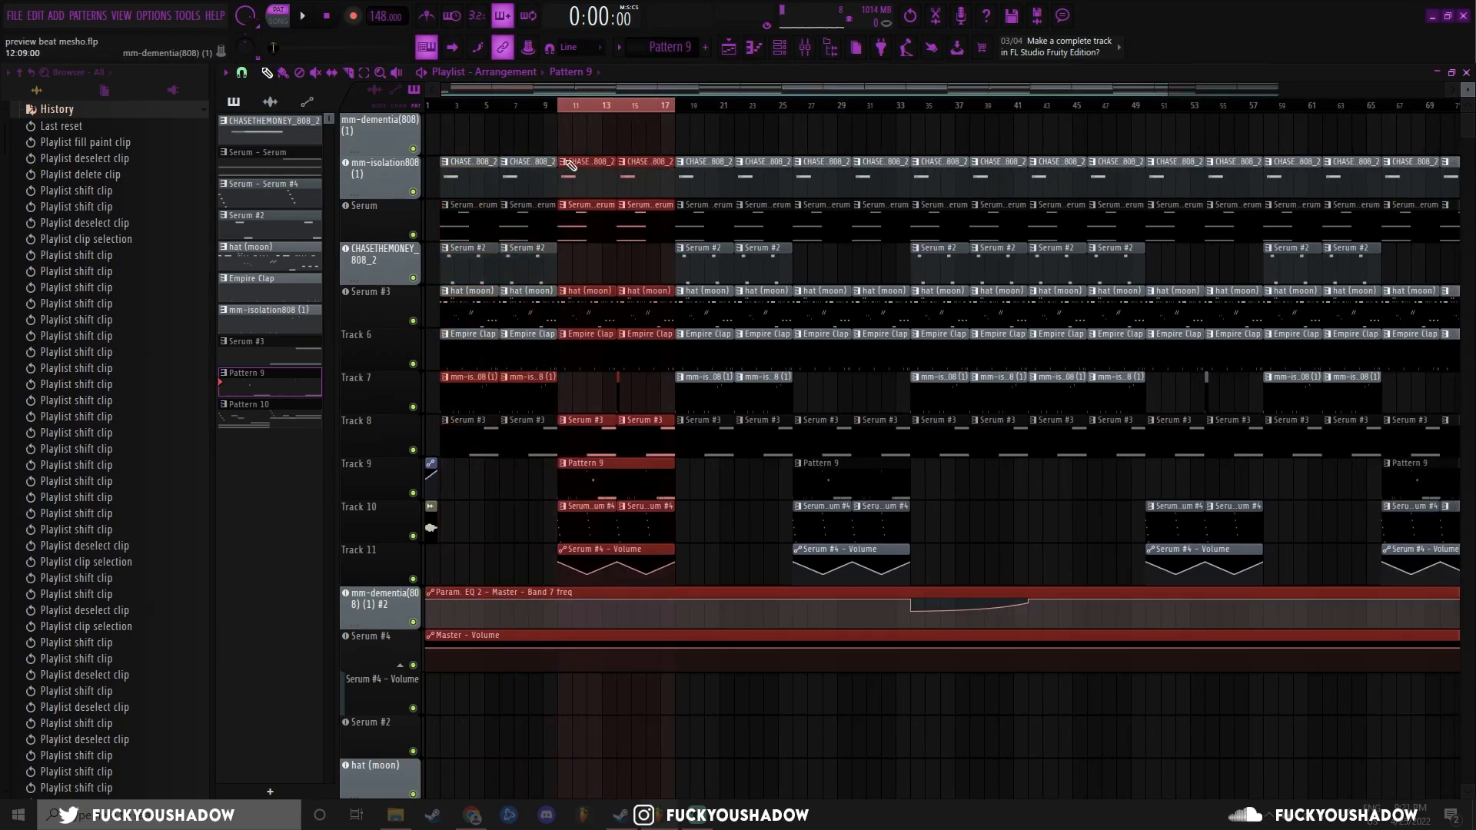
scroll(552, 507, up, 1)
click(551, 505)
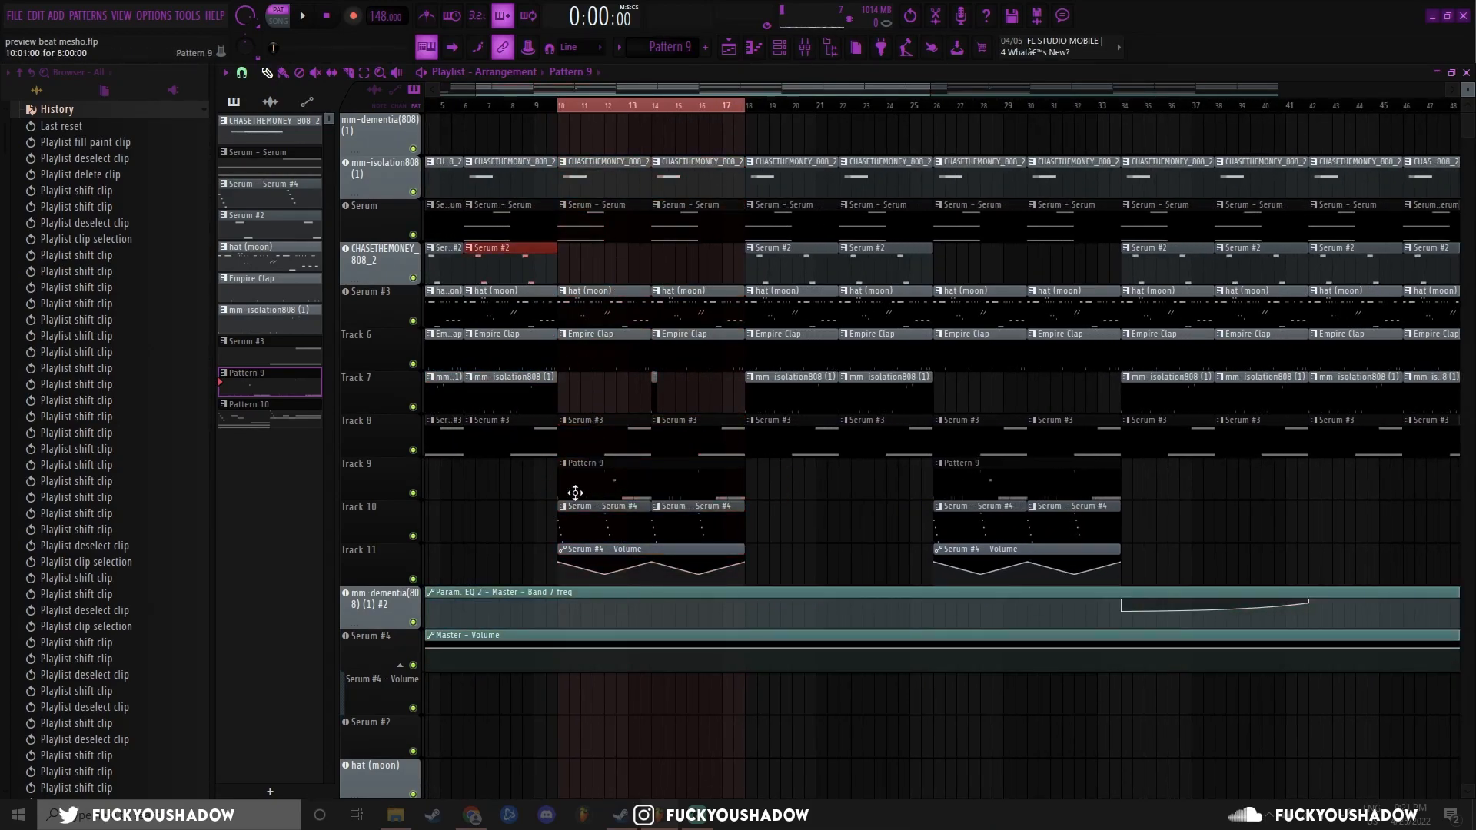
drag(519, 511, 753, 525)
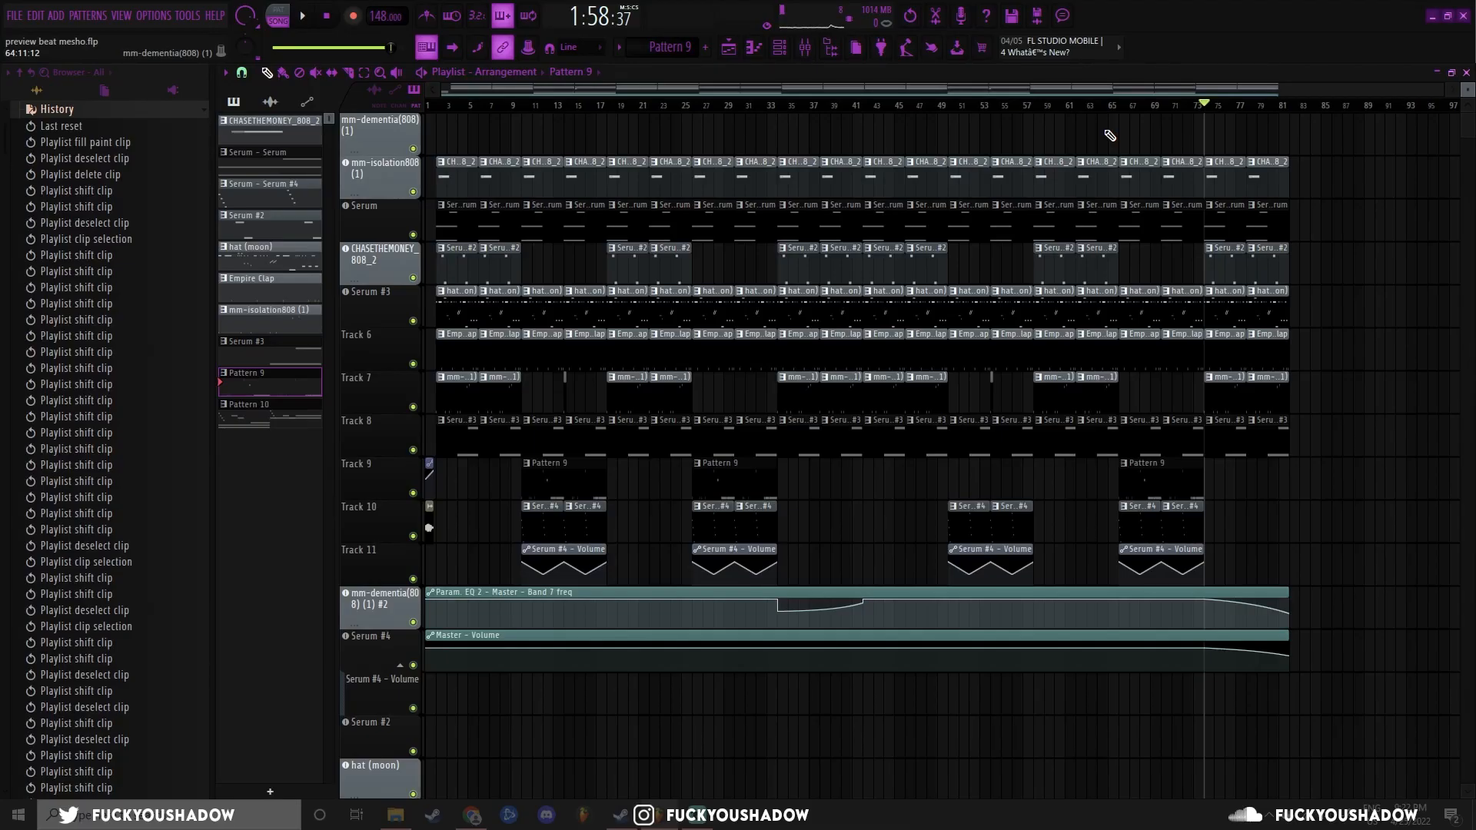
key(space)
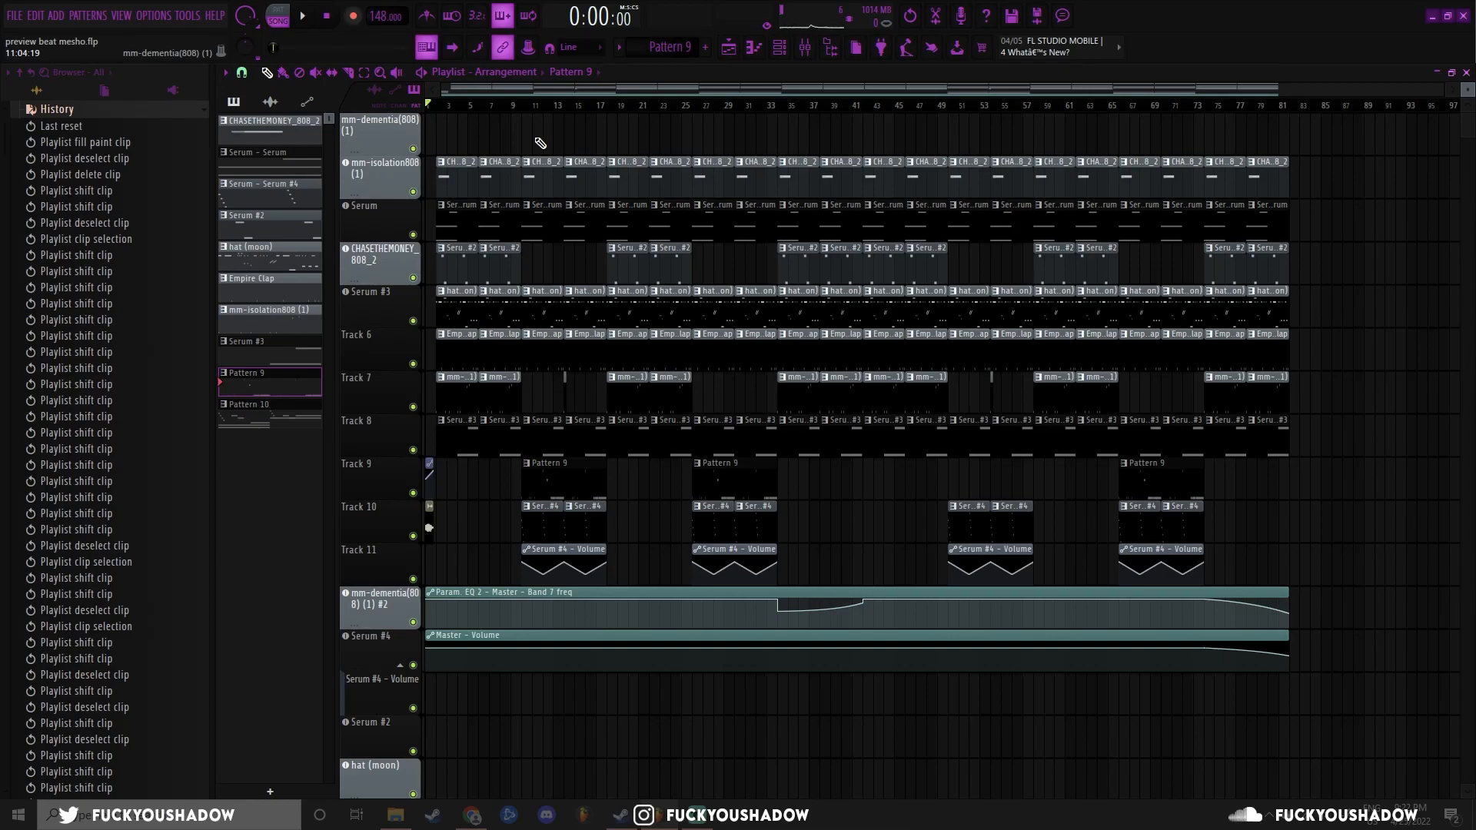
Step: Show the mixer and inspect the Fruity parametric EQ 2 on the Master track, closing it when done
key(F9)
click(1426, 123)
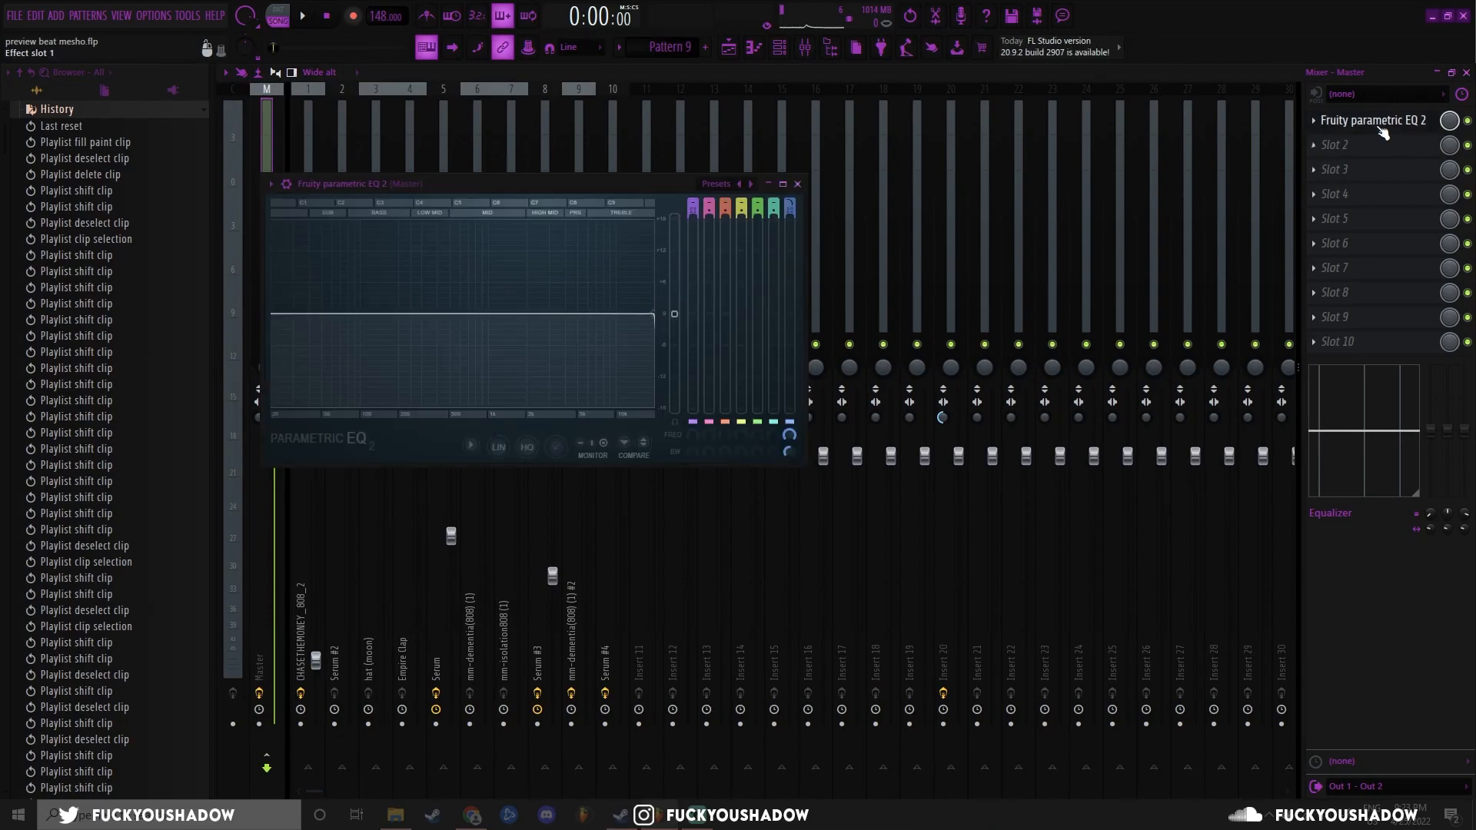
click(798, 185)
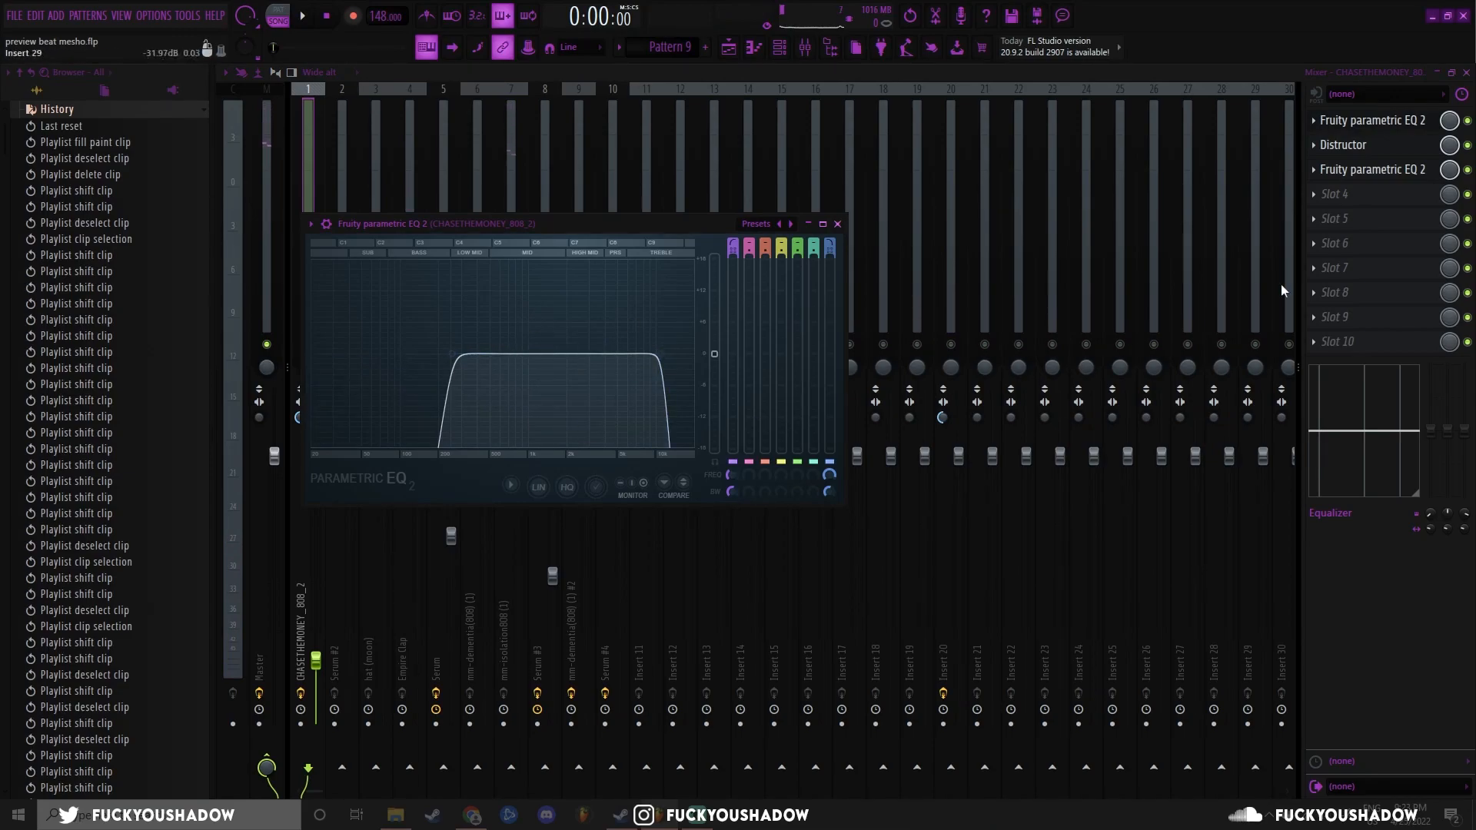
Step: Inspect the Distructor and the second Fruity parametric EQ 2 on the CHASETHEMONEY_808_2 mixer track
click(1343, 144)
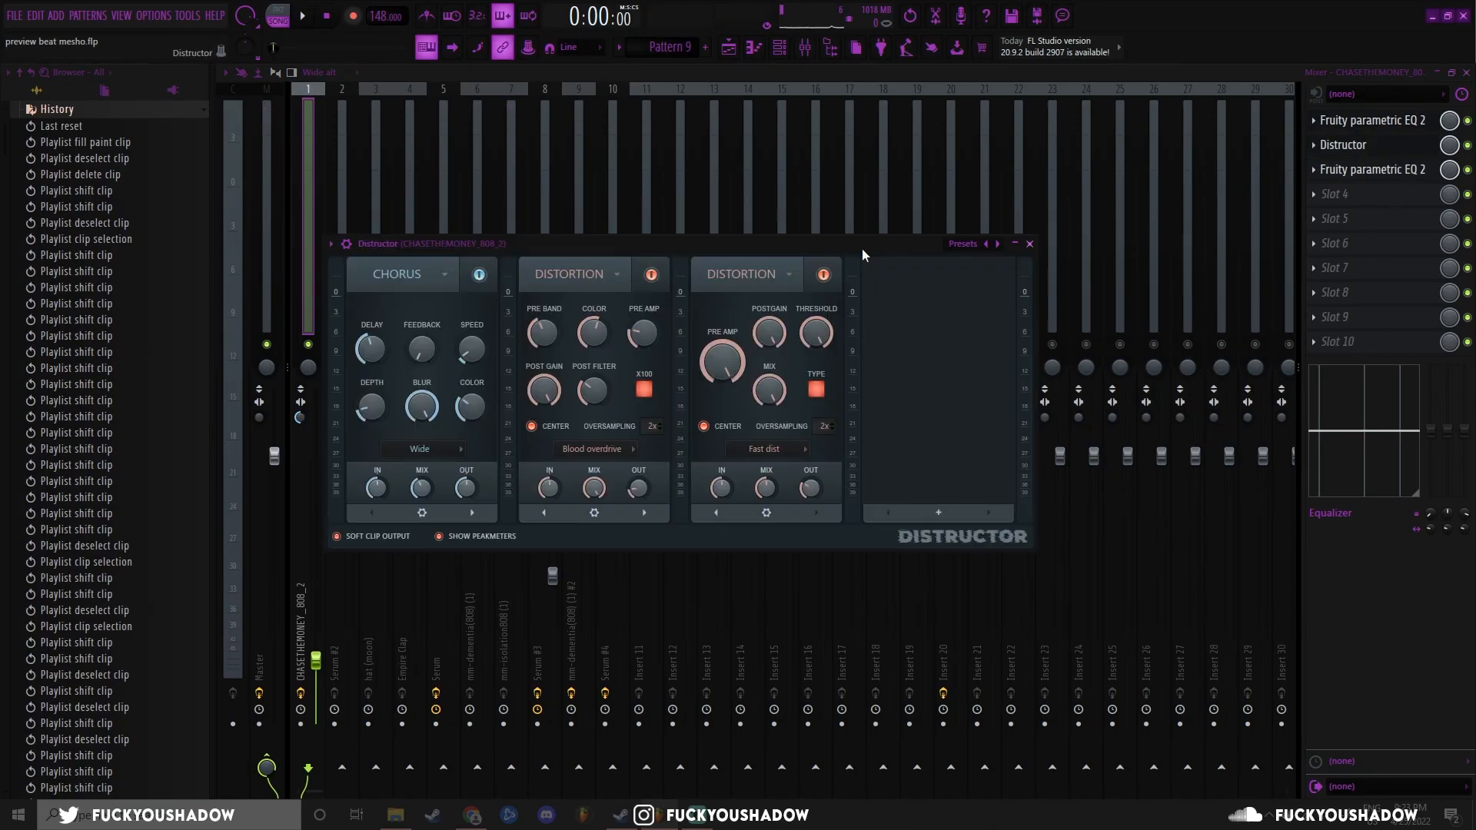
click(1359, 169)
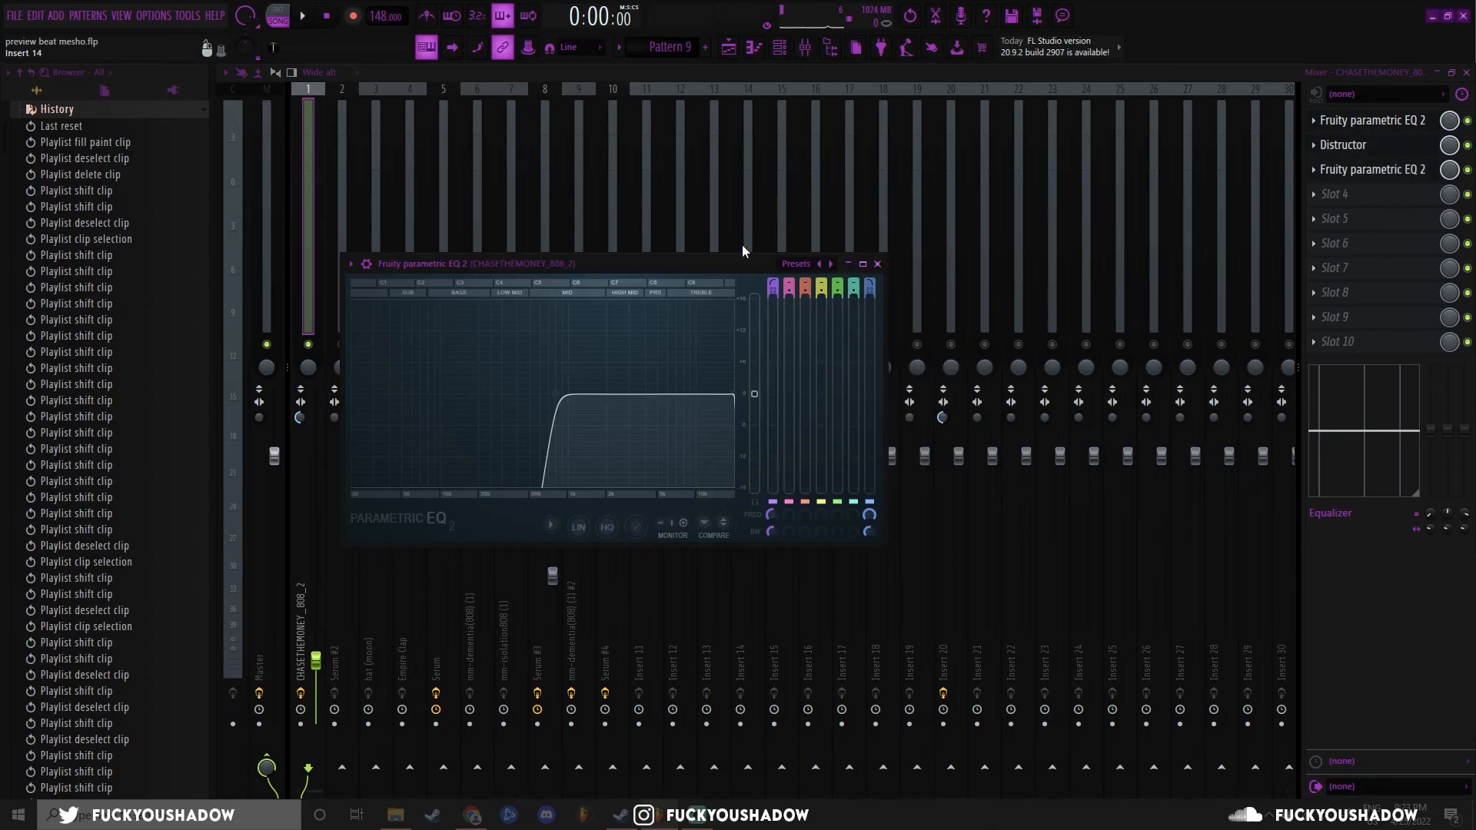
click(877, 263)
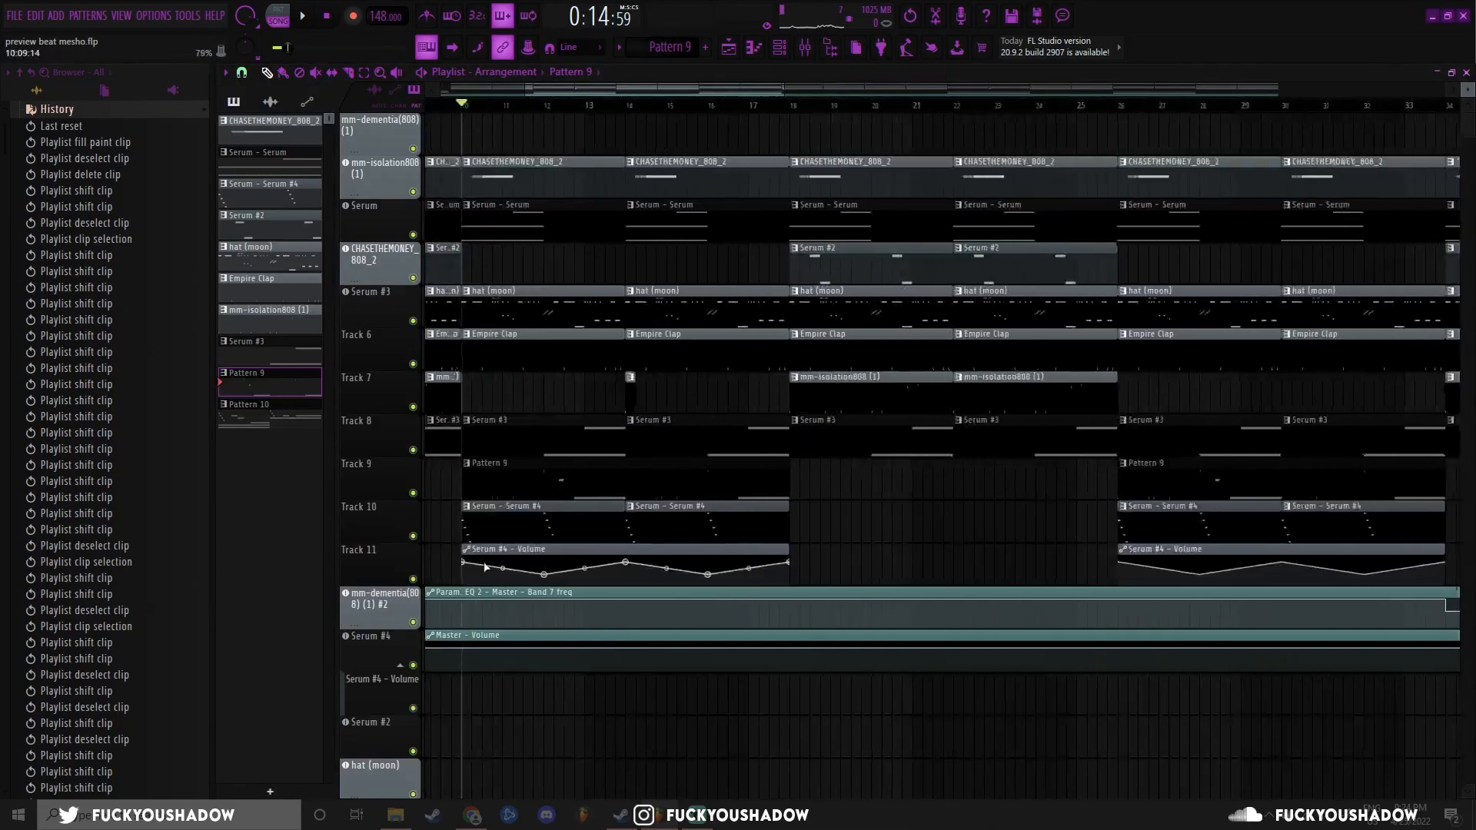
Step: Examine the Serum #4 clips and their volume automation from bar 10 of the playlist
drag(1146, 517, 616, 518)
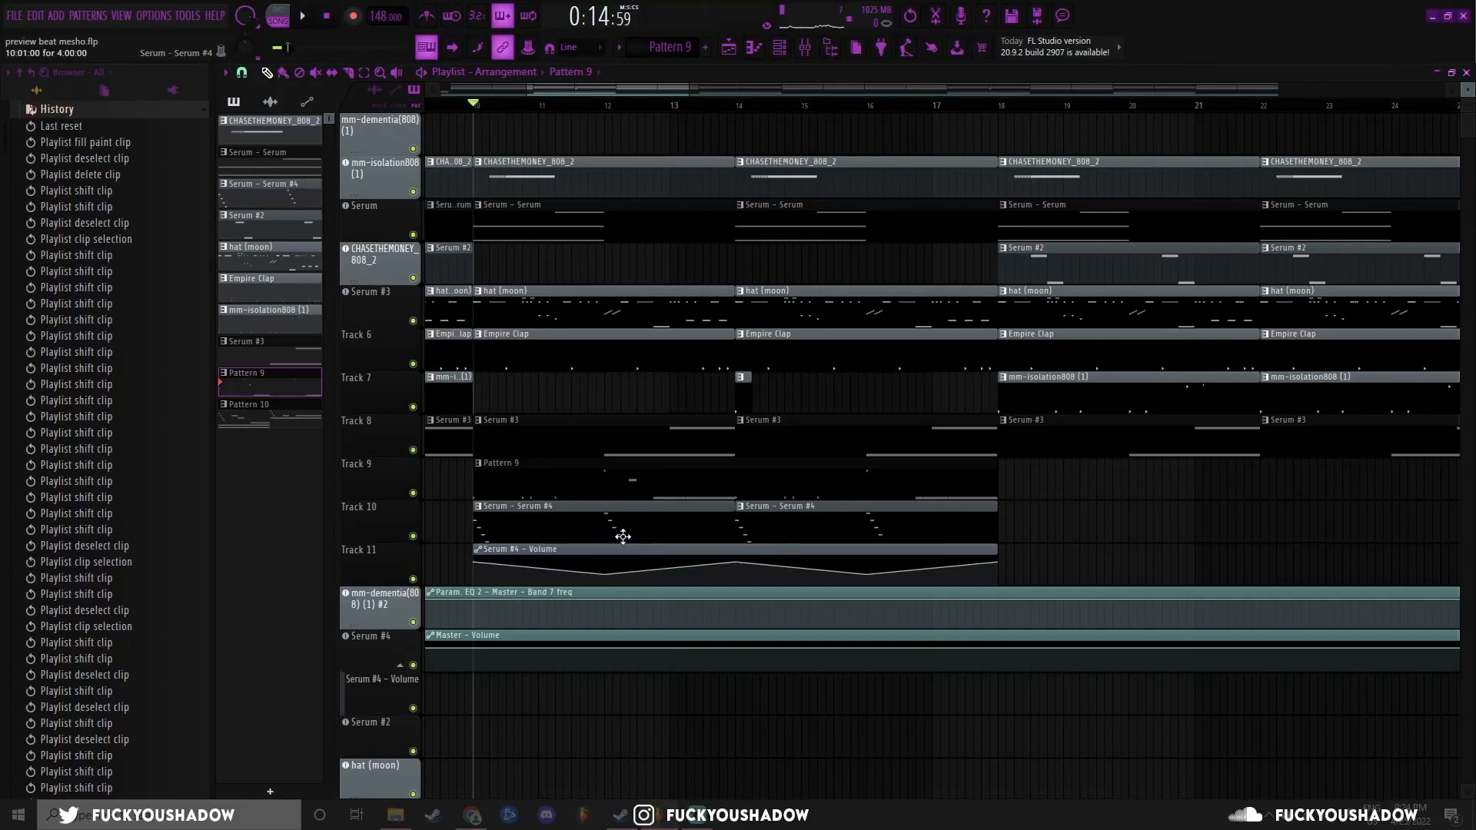